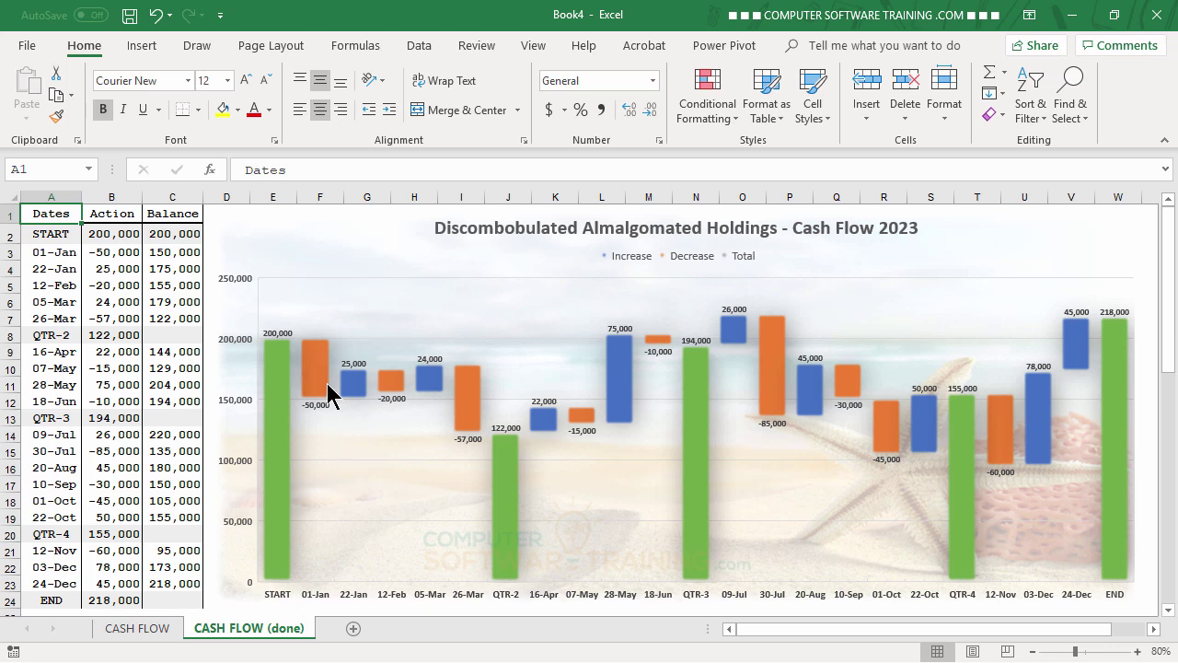
# - Examine the individual cash movements and total columns in the finished waterfall chart on the CASH FLOW (done) sheet
pyautogui.moveTo(311, 372)
pyautogui.moveTo(357, 378)
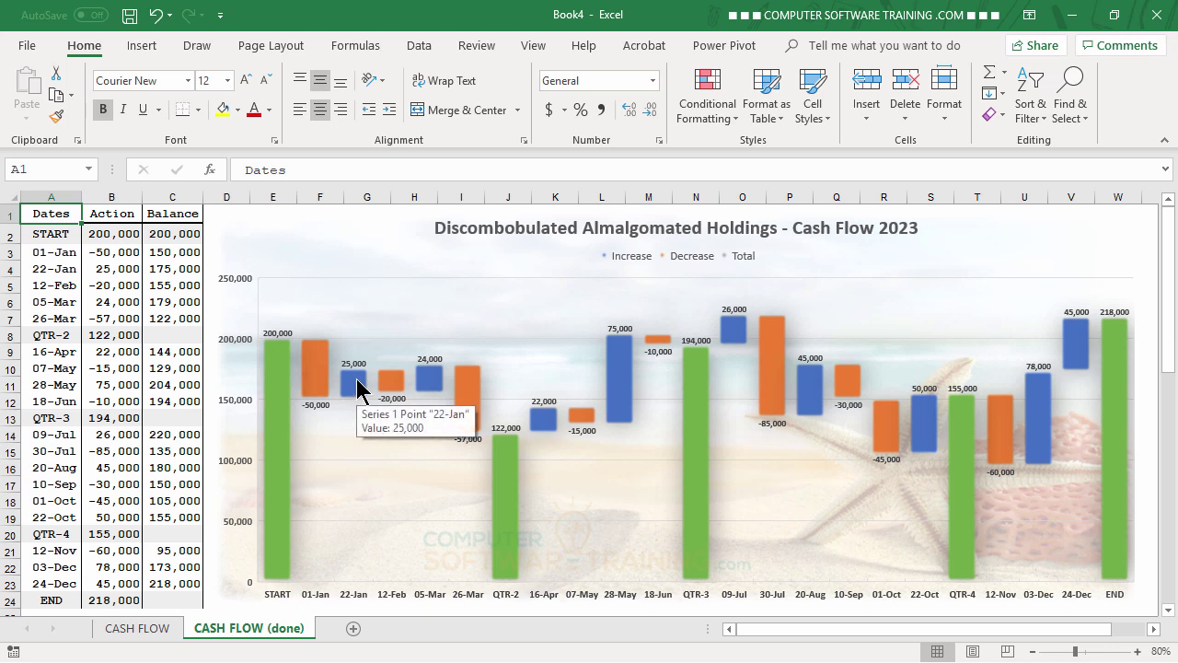
pyautogui.moveTo(398, 391)
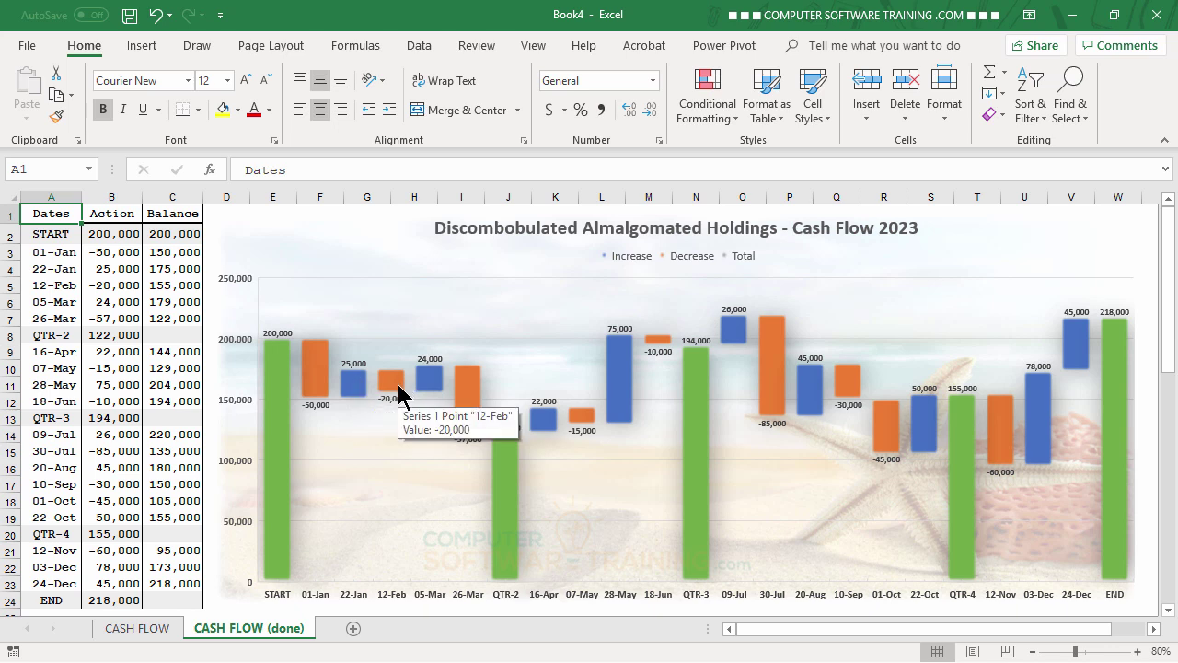
pyautogui.moveTo(465, 394)
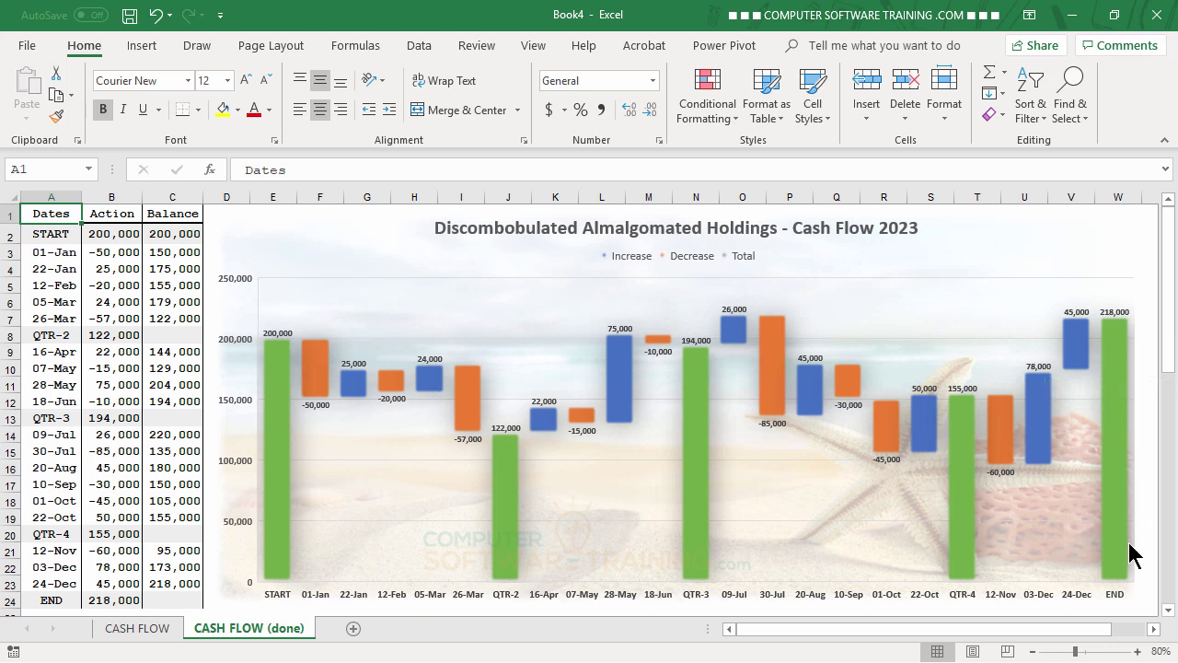
pyautogui.moveTo(1130, 544)
pyautogui.moveTo(1113, 327)
# - On the CASH FLOW sheet, insert a Waterfall chart from the dates and actions in A2:B24
pyautogui.click(147, 631)
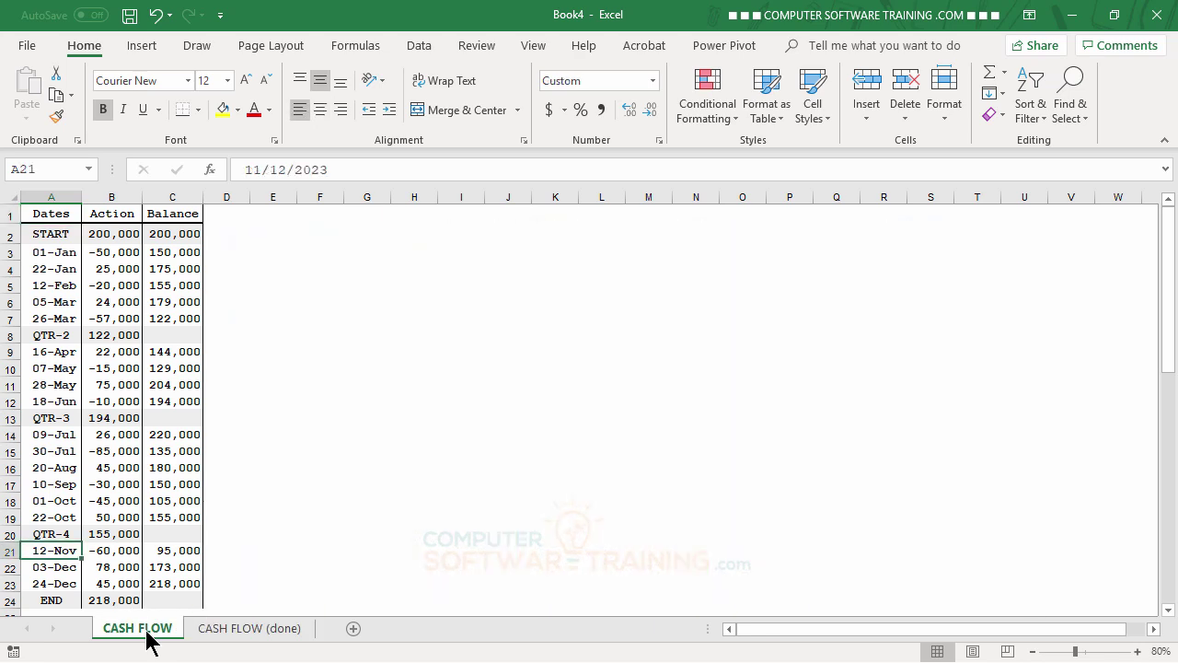
pyautogui.click(365, 317)
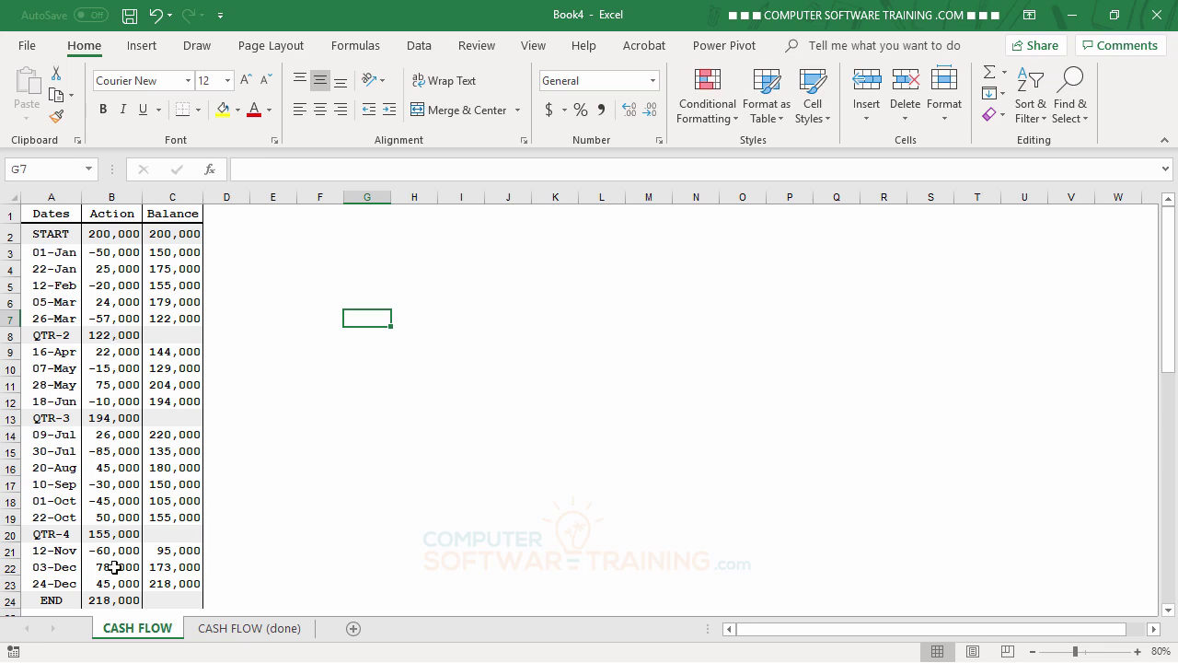
pyautogui.click(55, 234)
pyautogui.moveTo(99, 238); pyautogui.dragTo(117, 599)
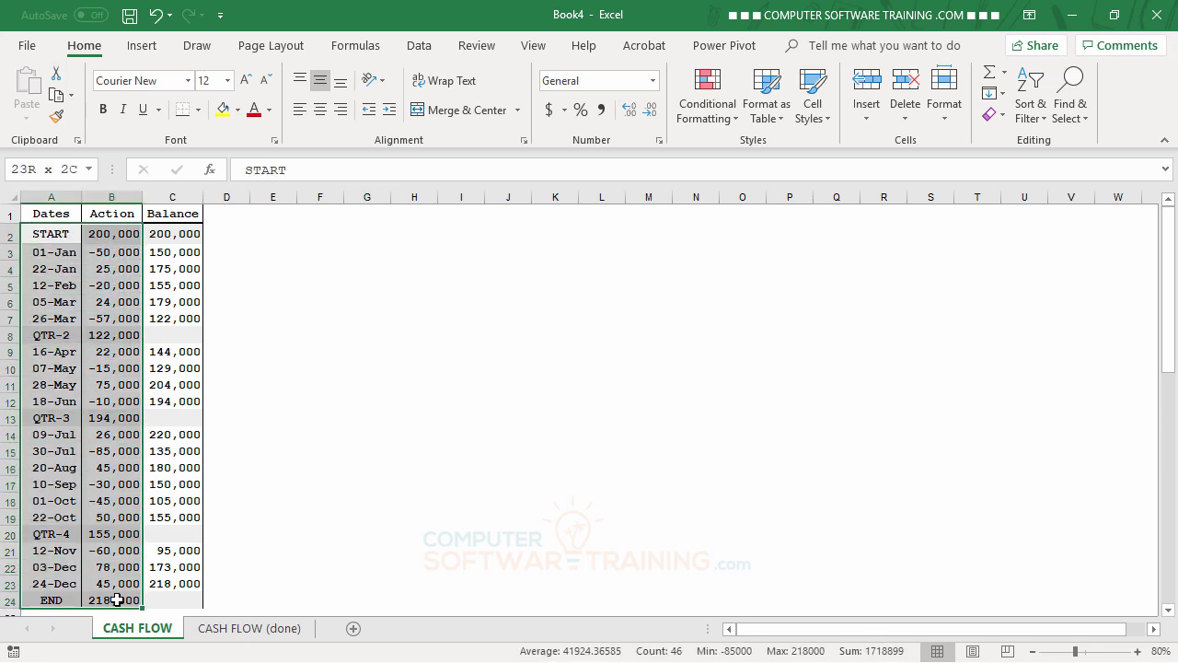
pyautogui.click(145, 48)
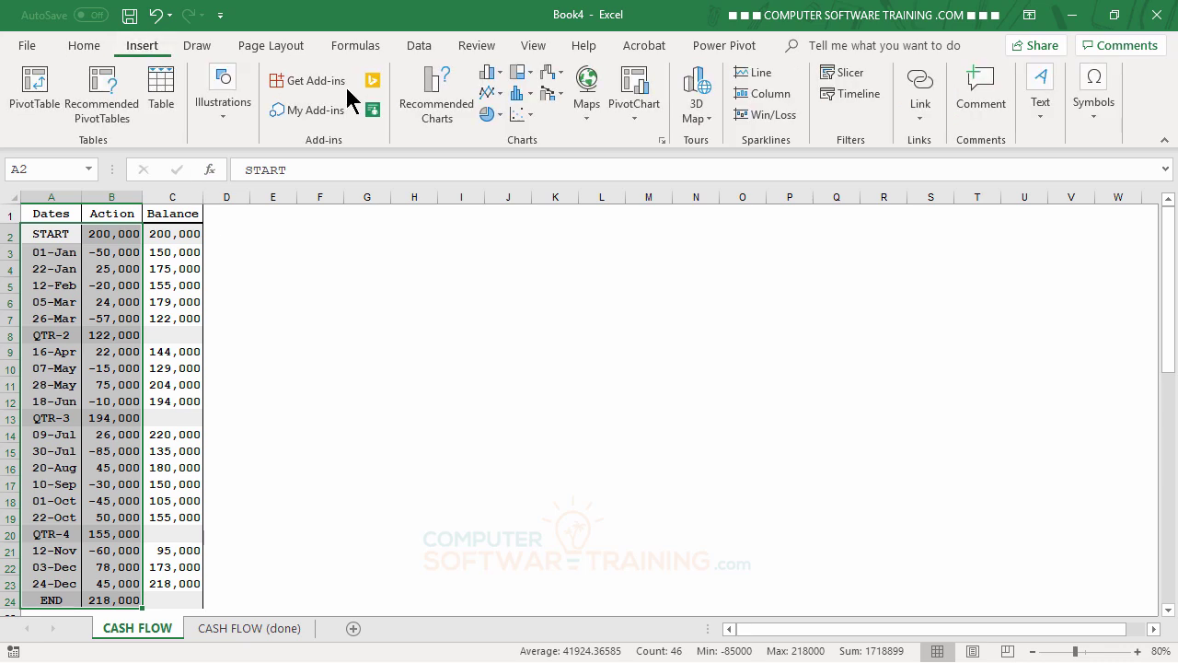
pyautogui.click(555, 83)
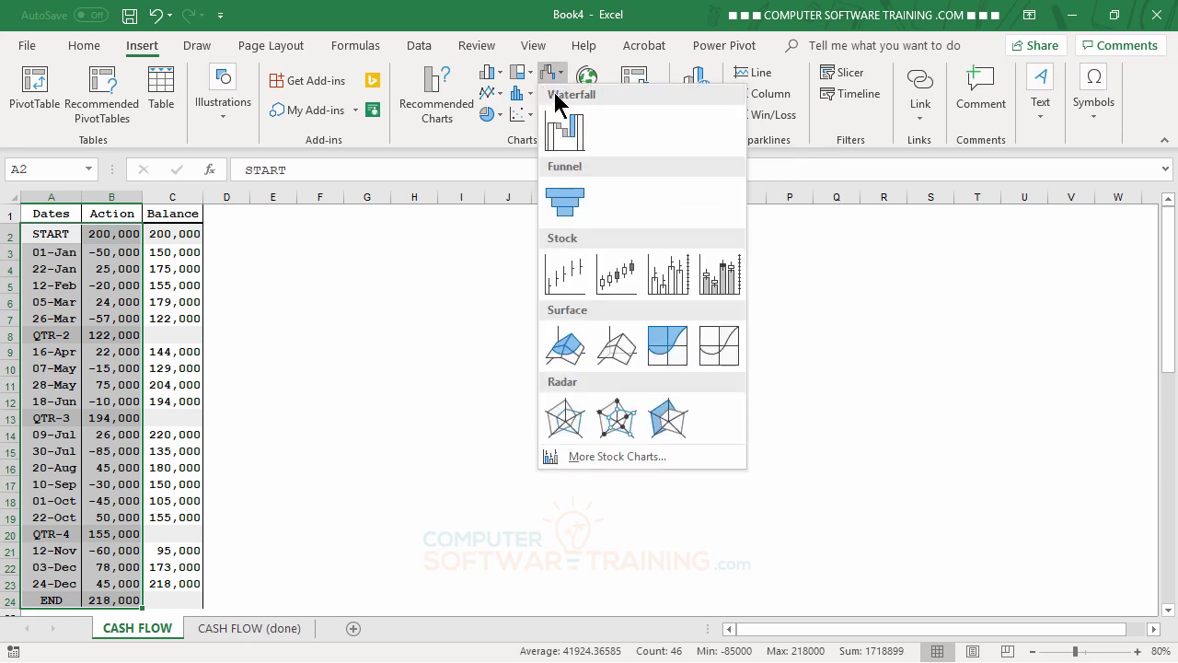
pyautogui.click(564, 131)
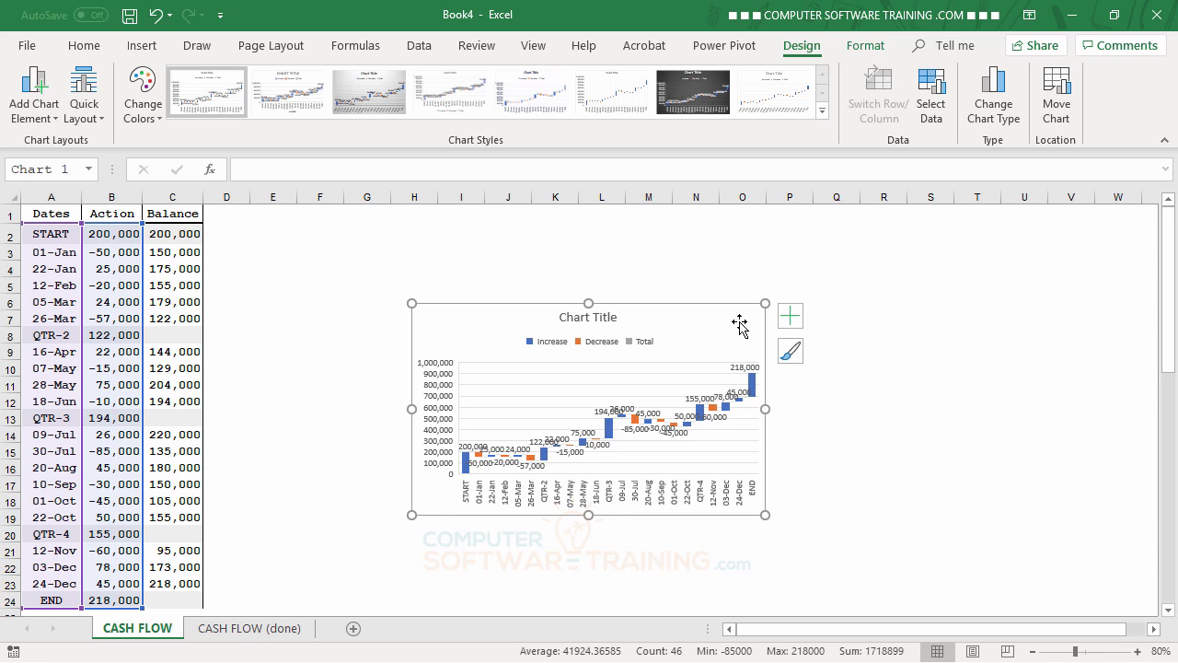
# - Move the waterfall chart beside the data table and enlarge it to cover about columns D to W, down to row 24
pyautogui.moveTo(742, 321); pyautogui.dragTo(535, 234)
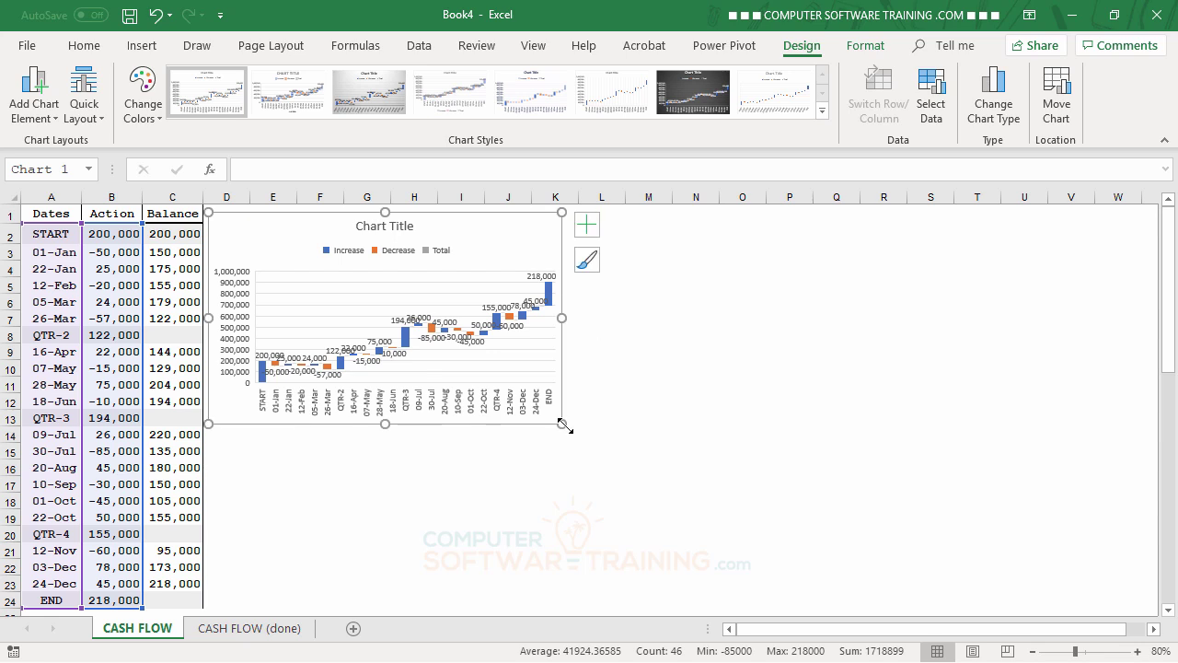
pyautogui.moveTo(562, 425); pyautogui.dragTo(1139, 605)
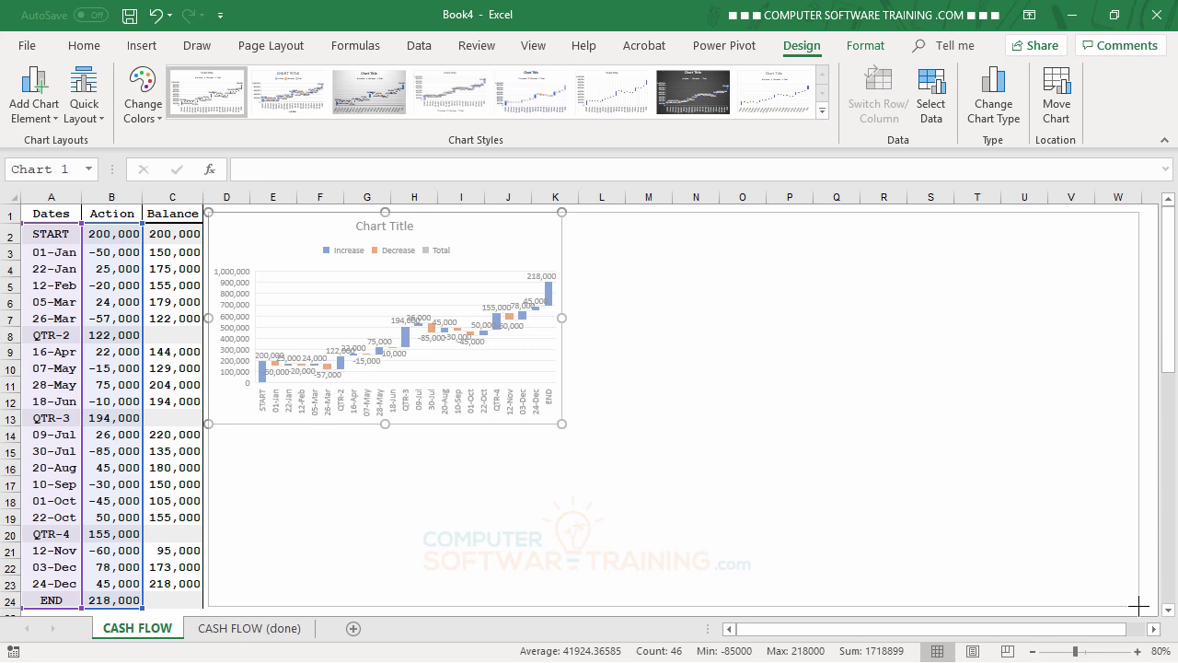
pyautogui.moveTo(1139, 605); pyautogui.dragTo(1143, 606)
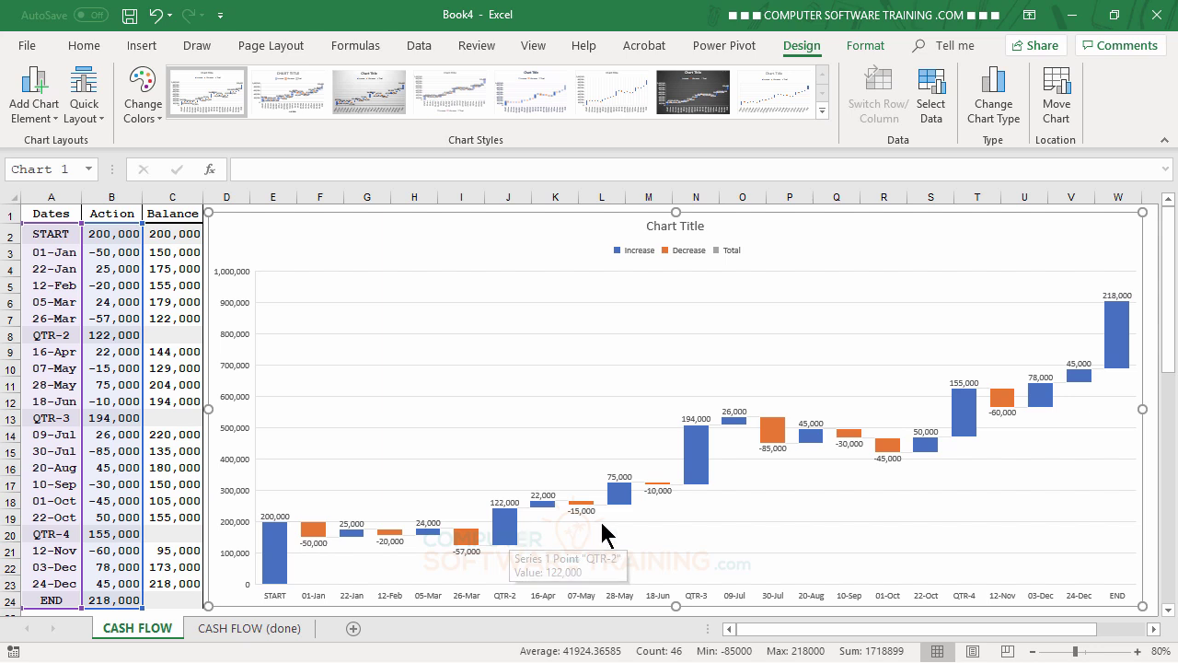
# - Set only the START data point of the waterfall chart as a total
pyautogui.moveTo(700, 457)
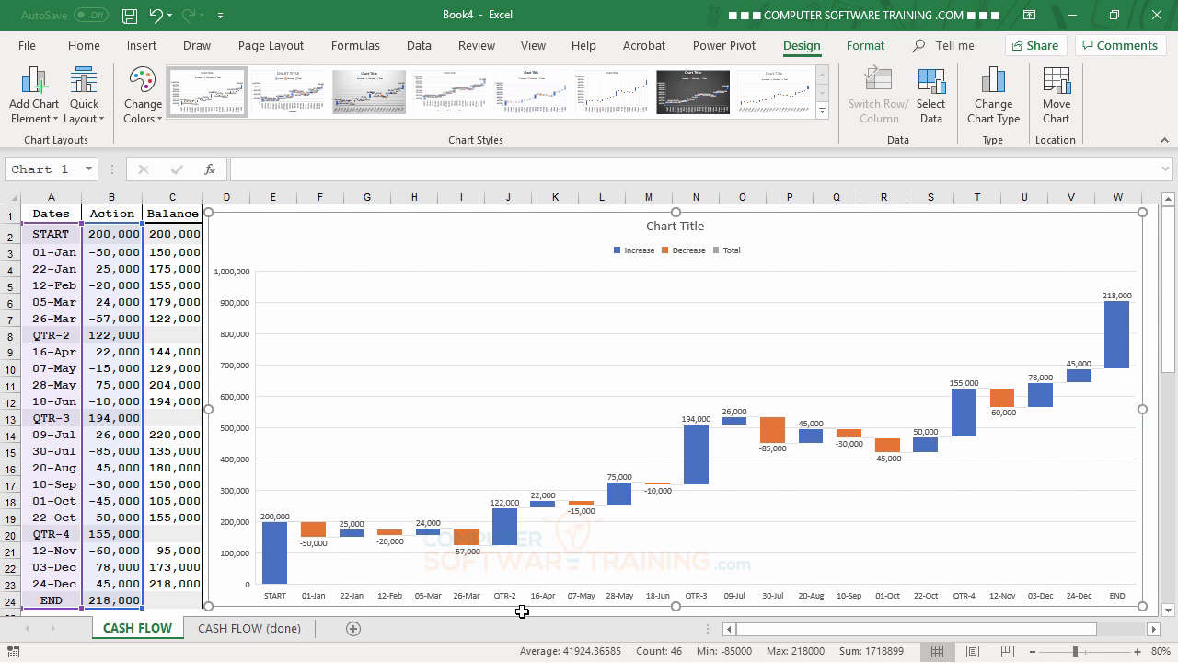
pyautogui.click(279, 548)
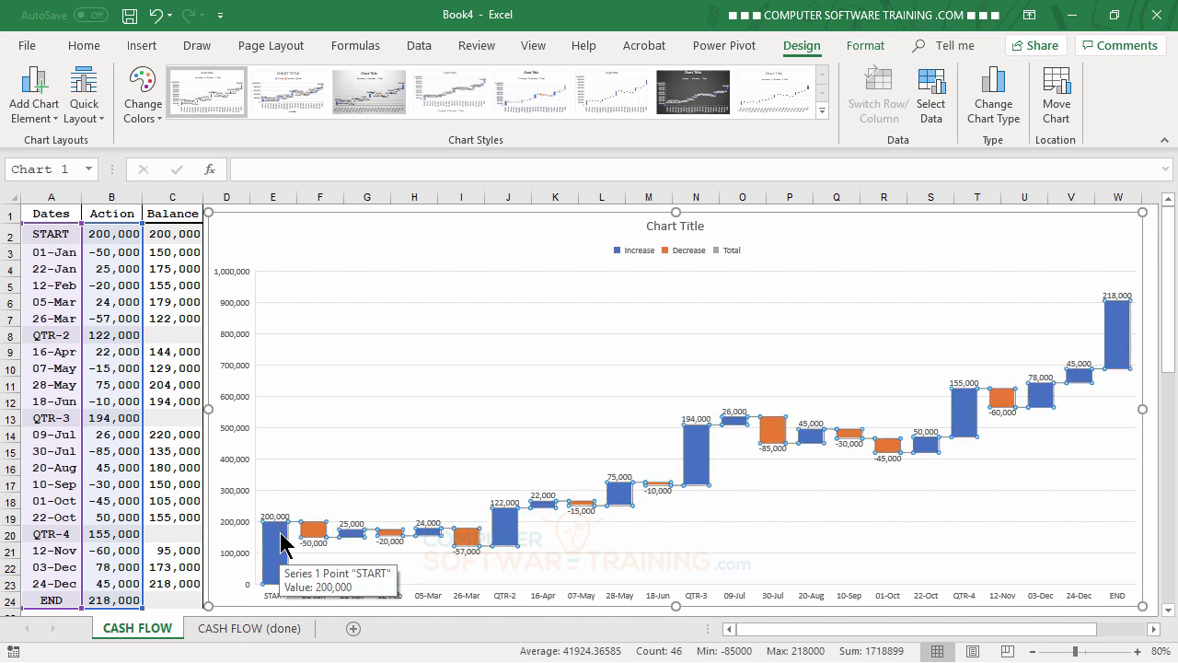
pyautogui.click(281, 547)
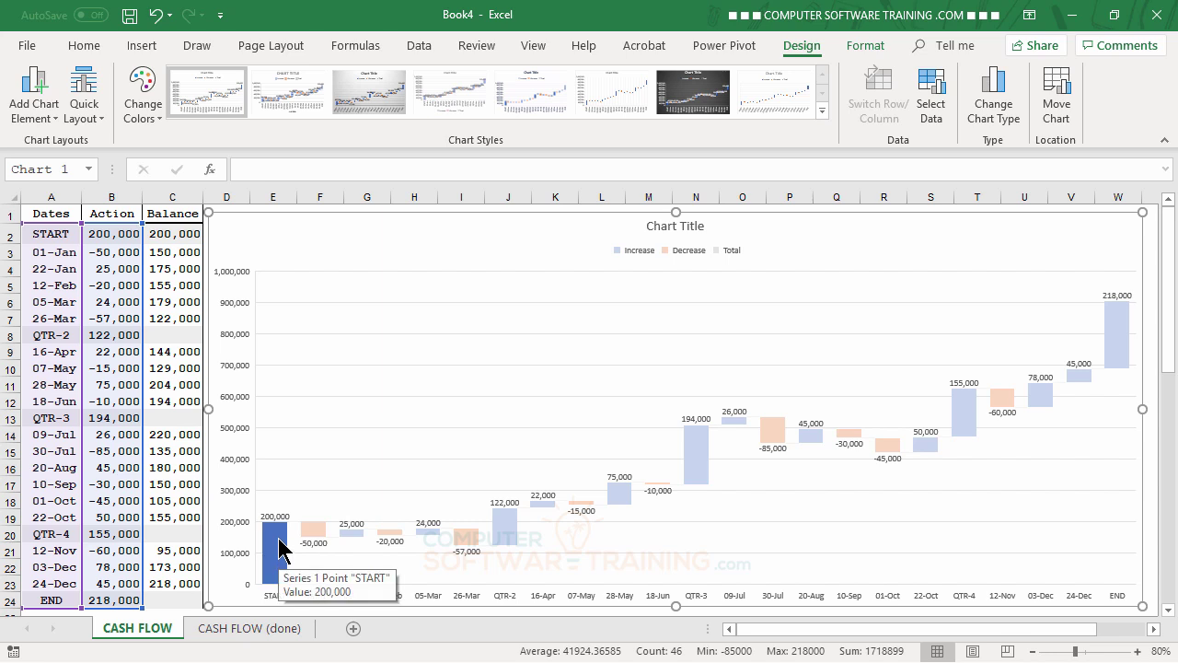
pyautogui.rightClick(280, 550)
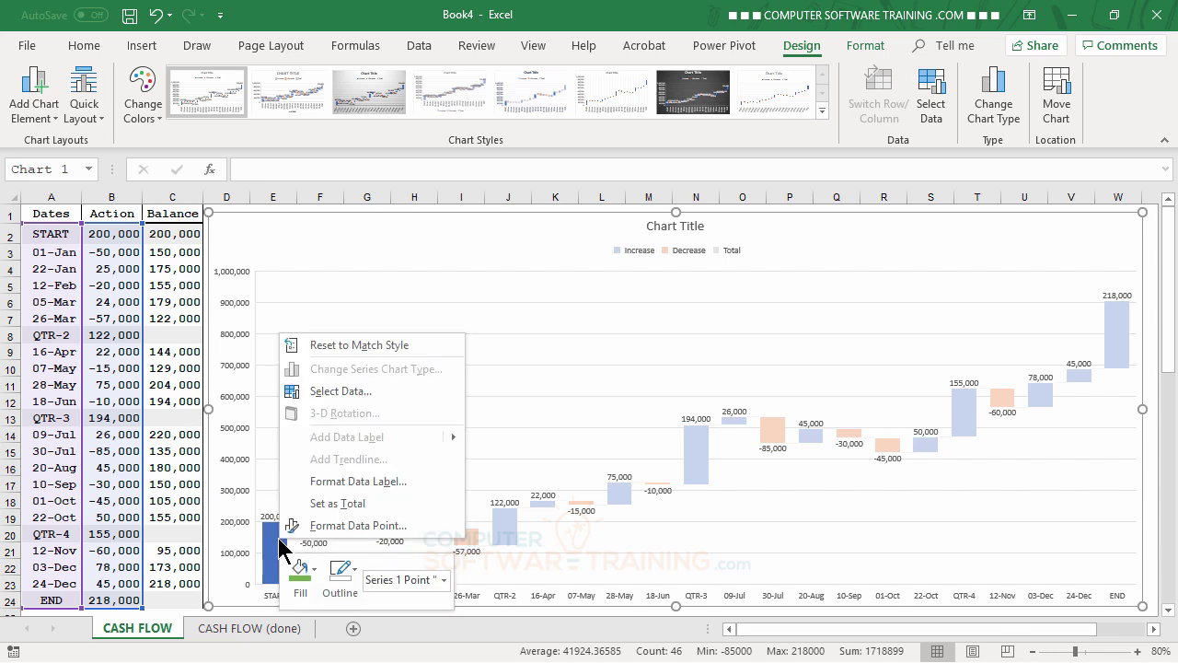
pyautogui.click(349, 504)
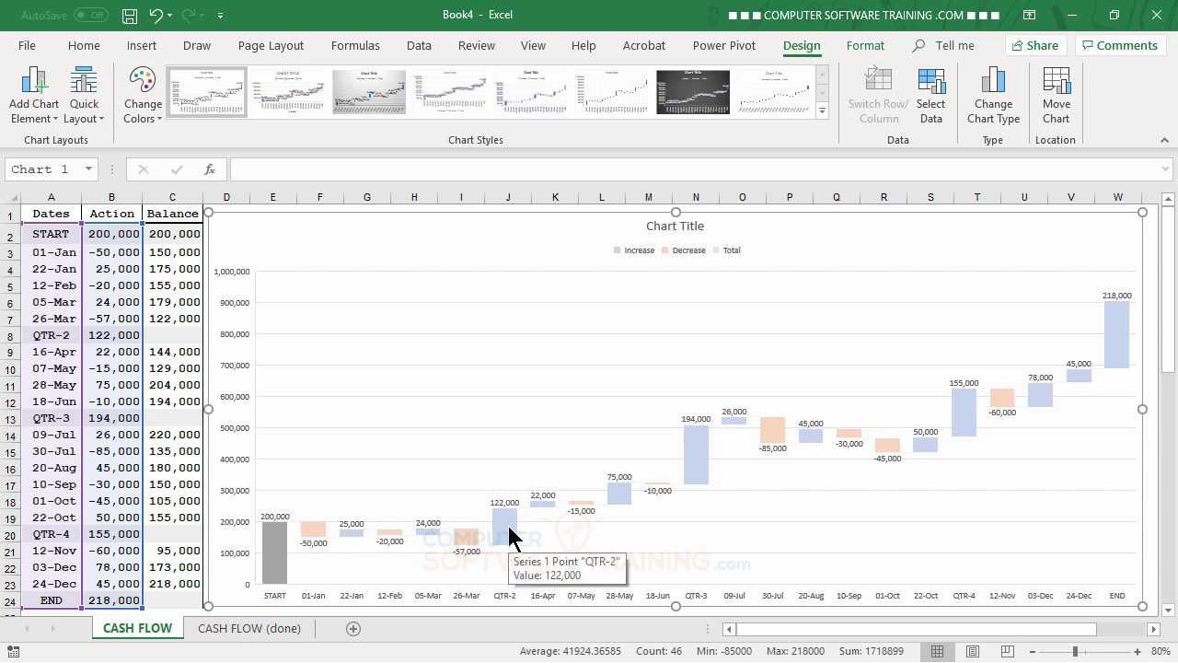
# - Set the QTR-2 and QTR-3 columns of the waterfall chart as totals
pyautogui.click(507, 524)
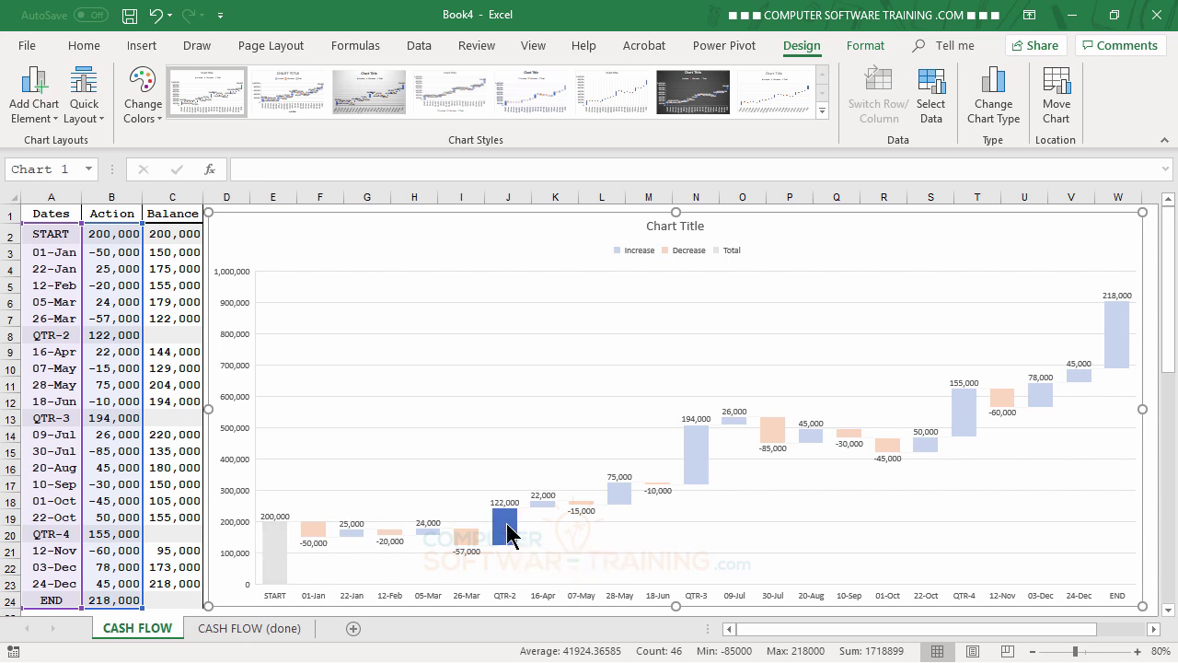
pyautogui.rightClick(507, 533)
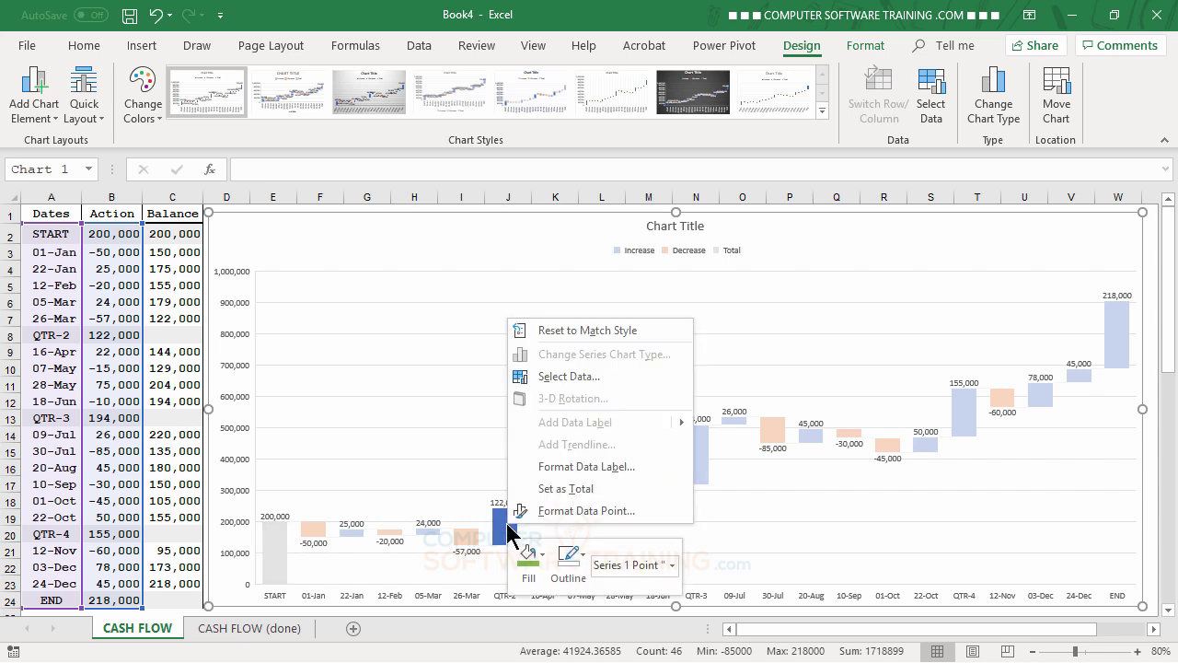
pyautogui.click(565, 487)
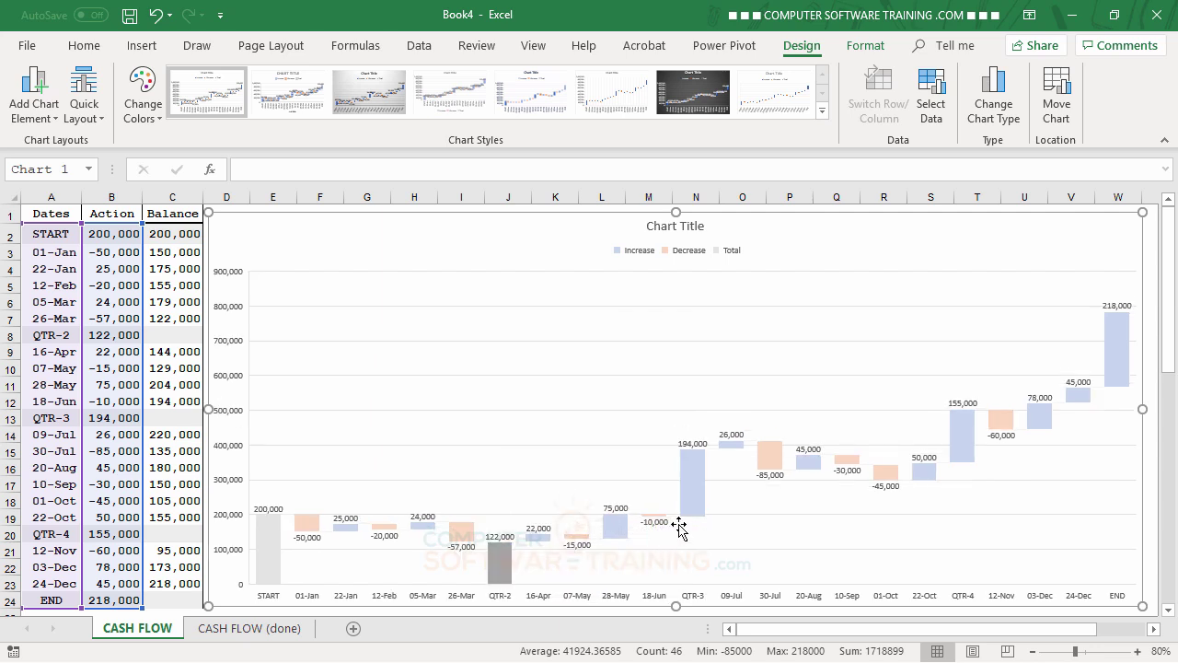
pyautogui.click(691, 471)
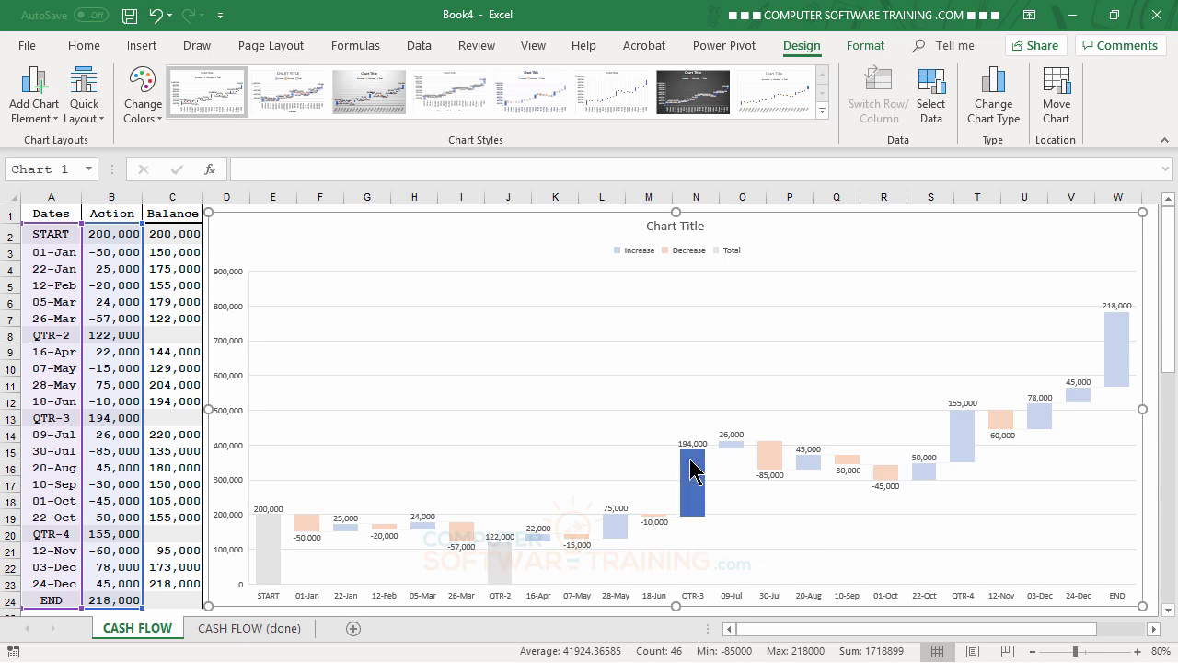
pyautogui.rightClick(691, 471)
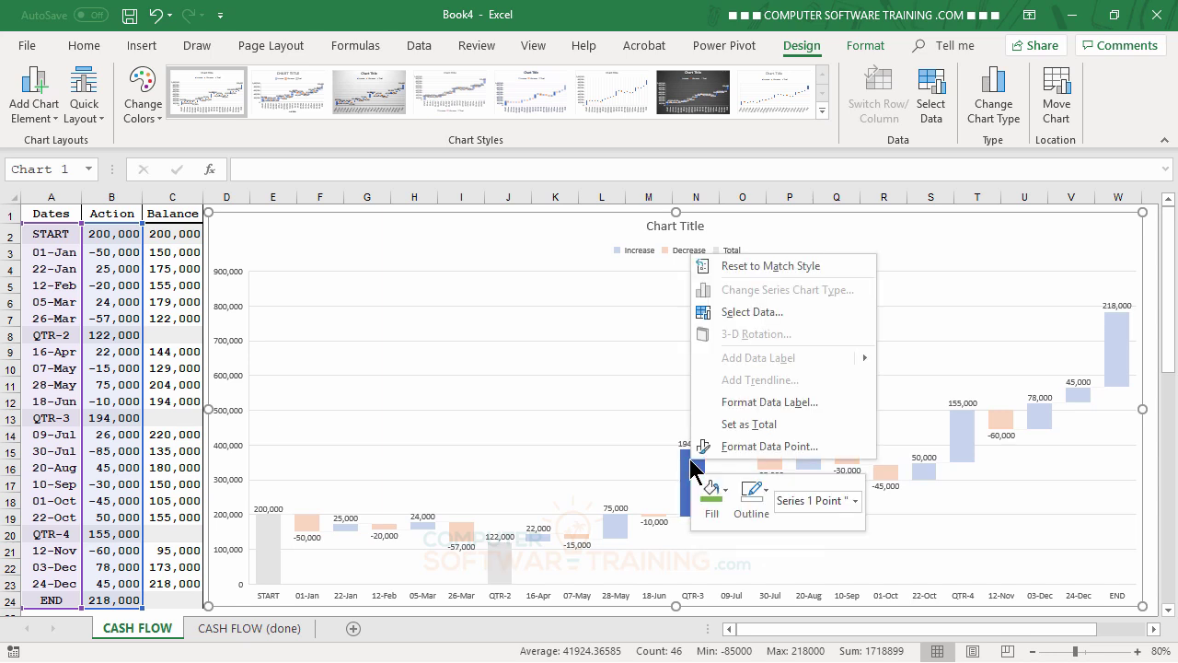
pyautogui.click(741, 428)
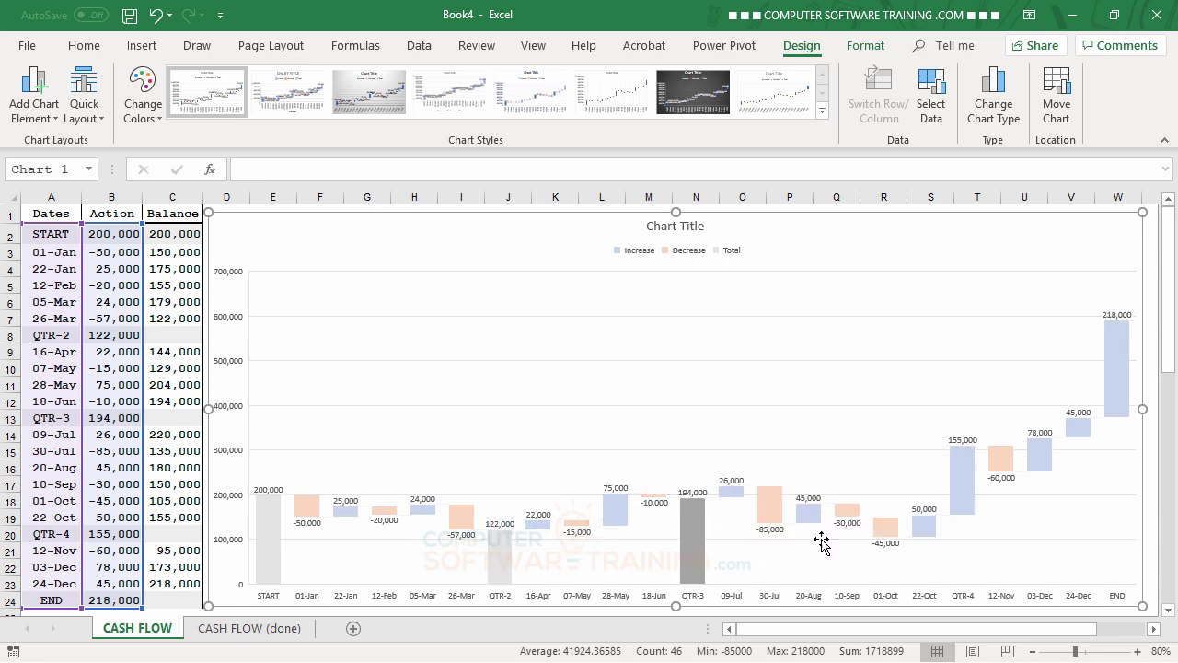
# - Set the QTR-4 and END columns as totals and deselect the data point
pyautogui.click(961, 479)
pyautogui.rightClick(963, 481)
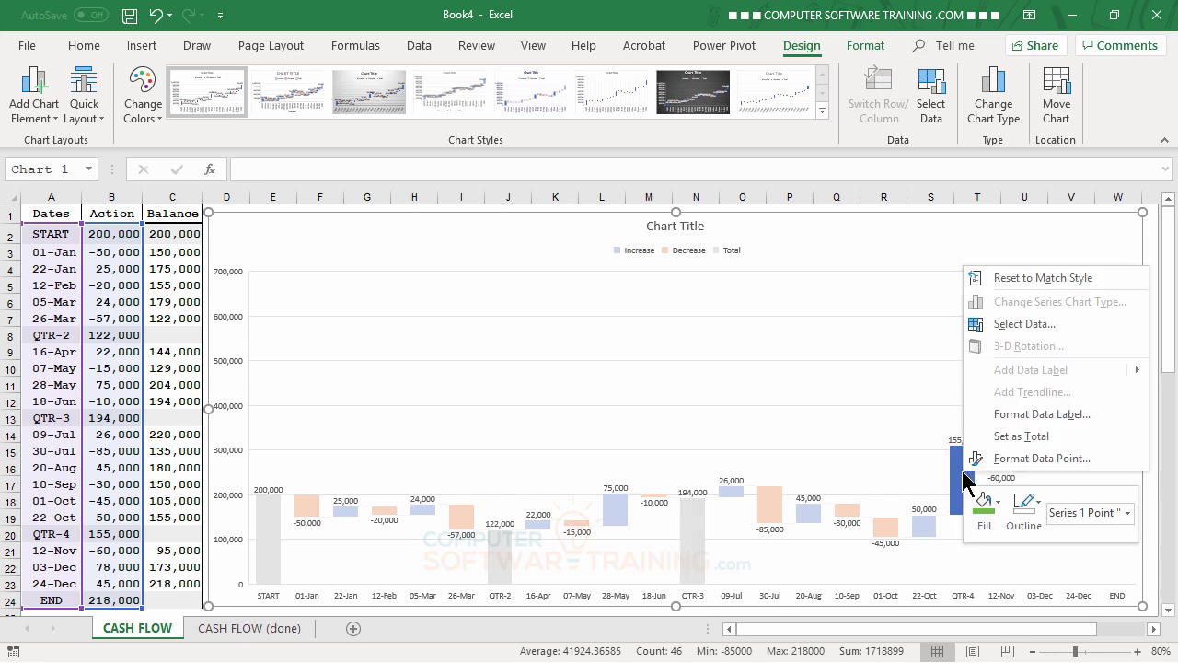
pyautogui.click(1012, 436)
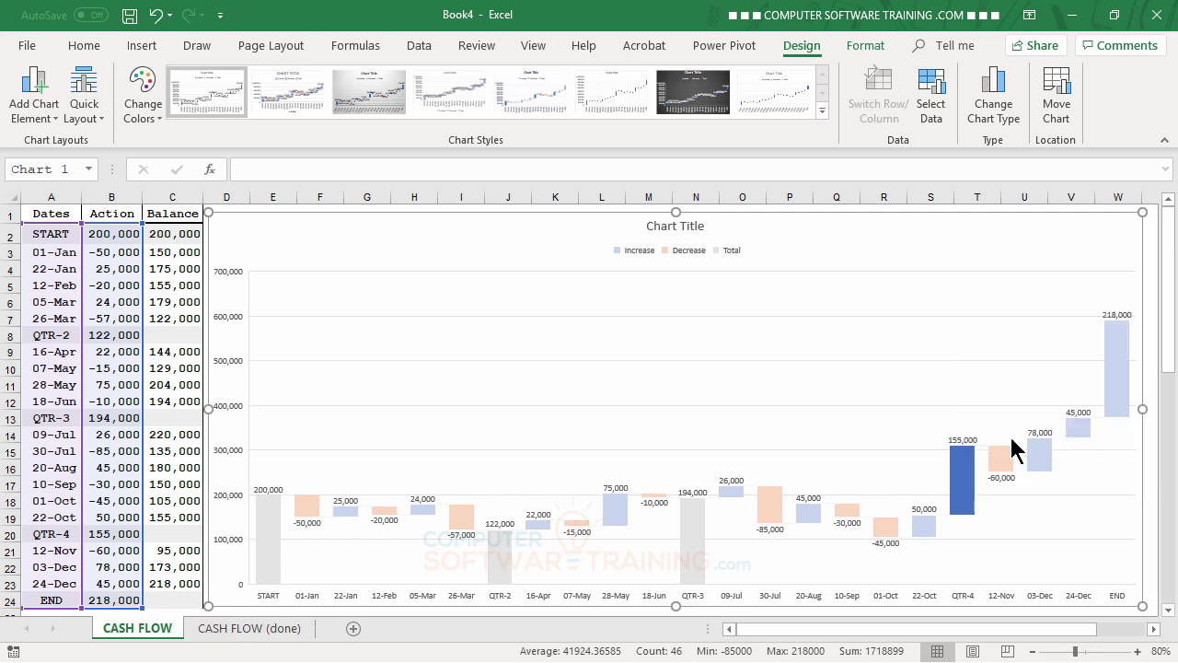
pyautogui.click(1119, 354)
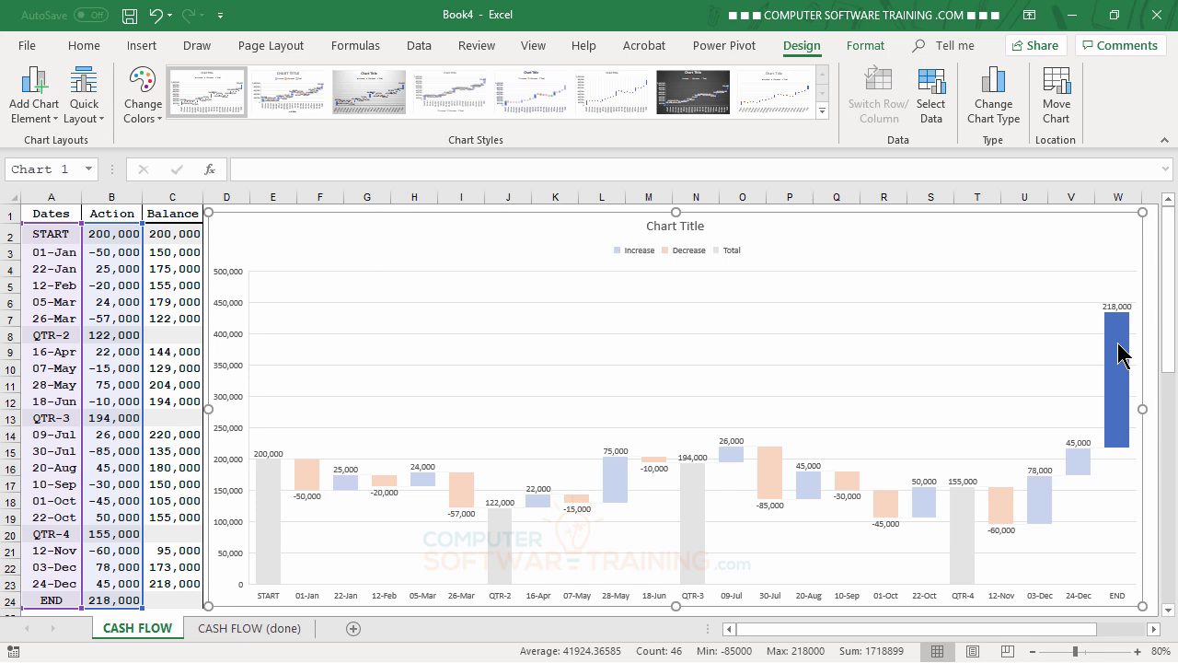
pyautogui.rightClick(1117, 357)
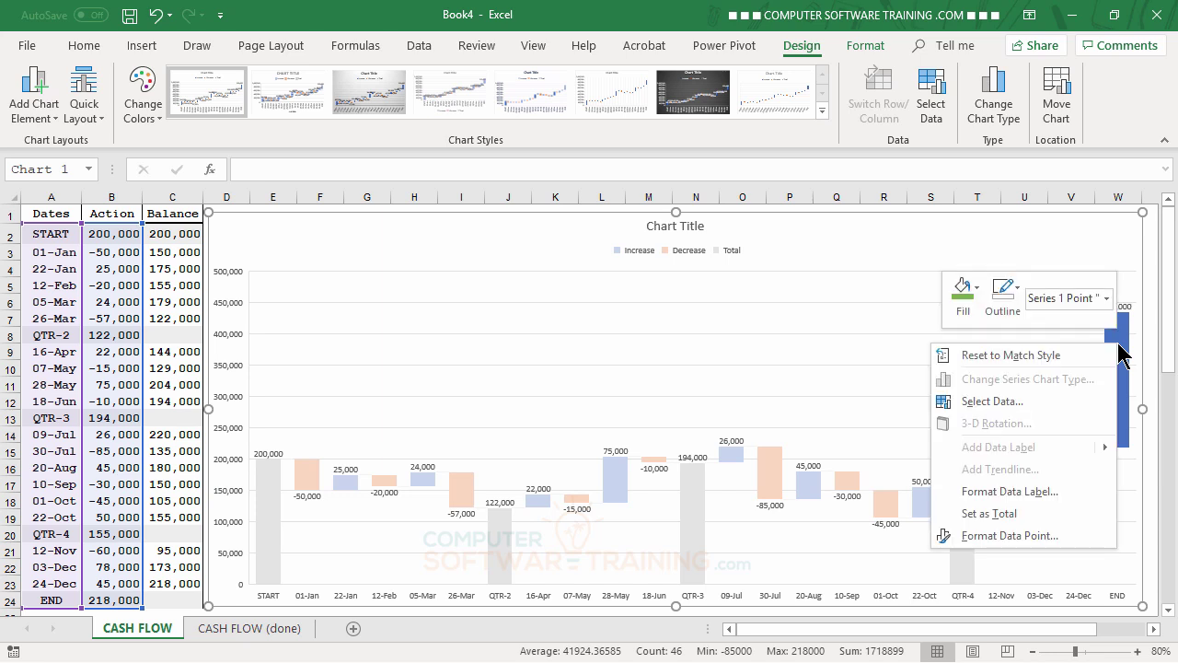
pyautogui.click(1000, 518)
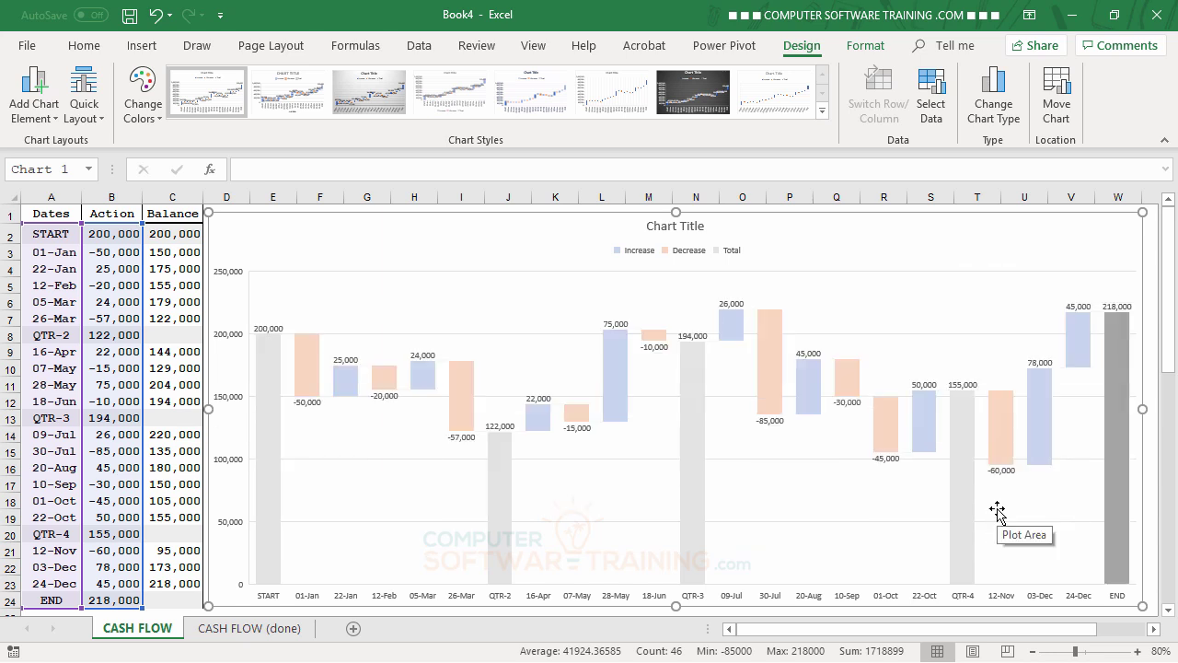
pyautogui.click(889, 249)
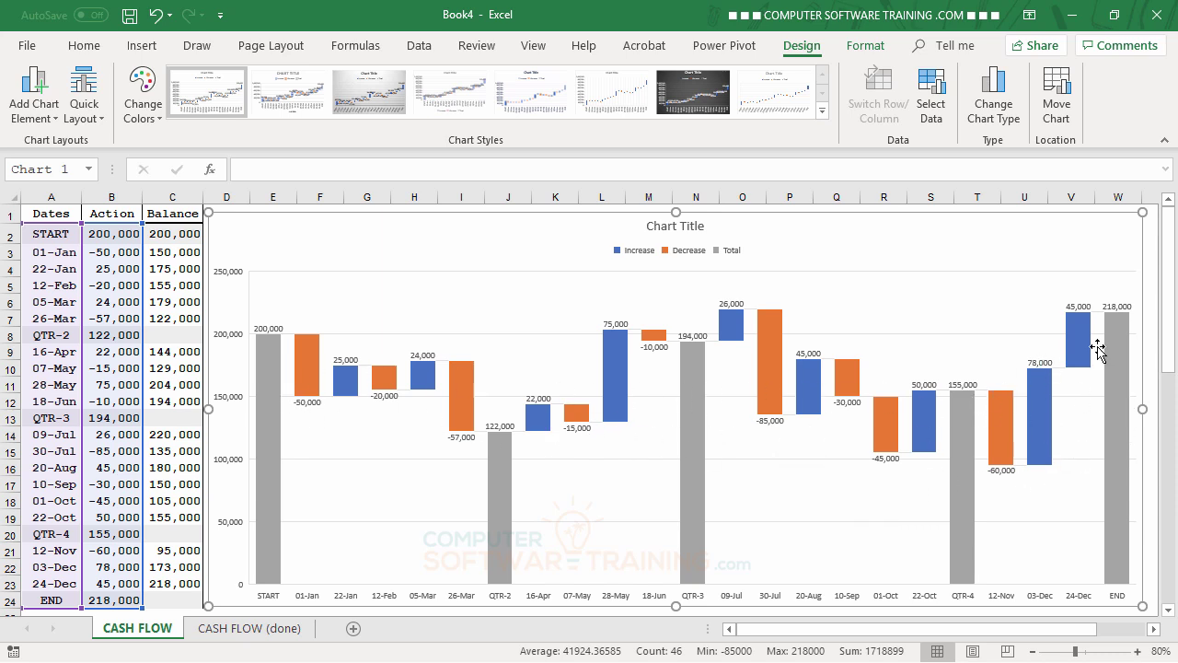
# - Review the available chart styles and color palettes, and apply the first Colorful palette to the chart
pyautogui.moveTo(1036, 415)
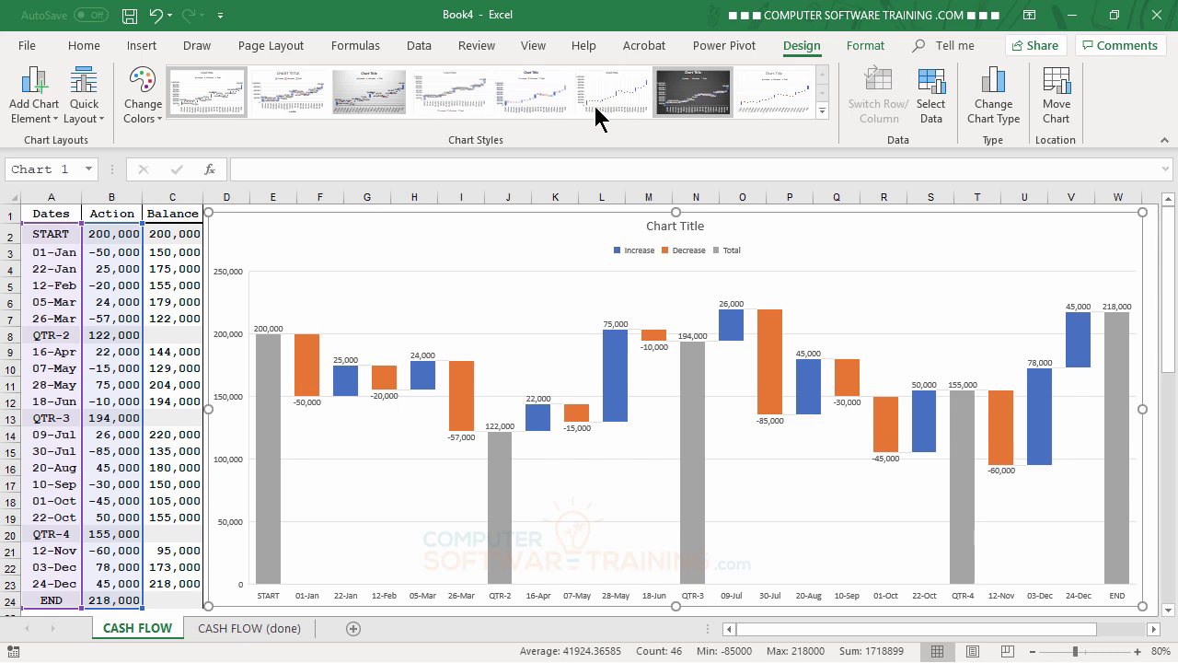
pyautogui.click(823, 112)
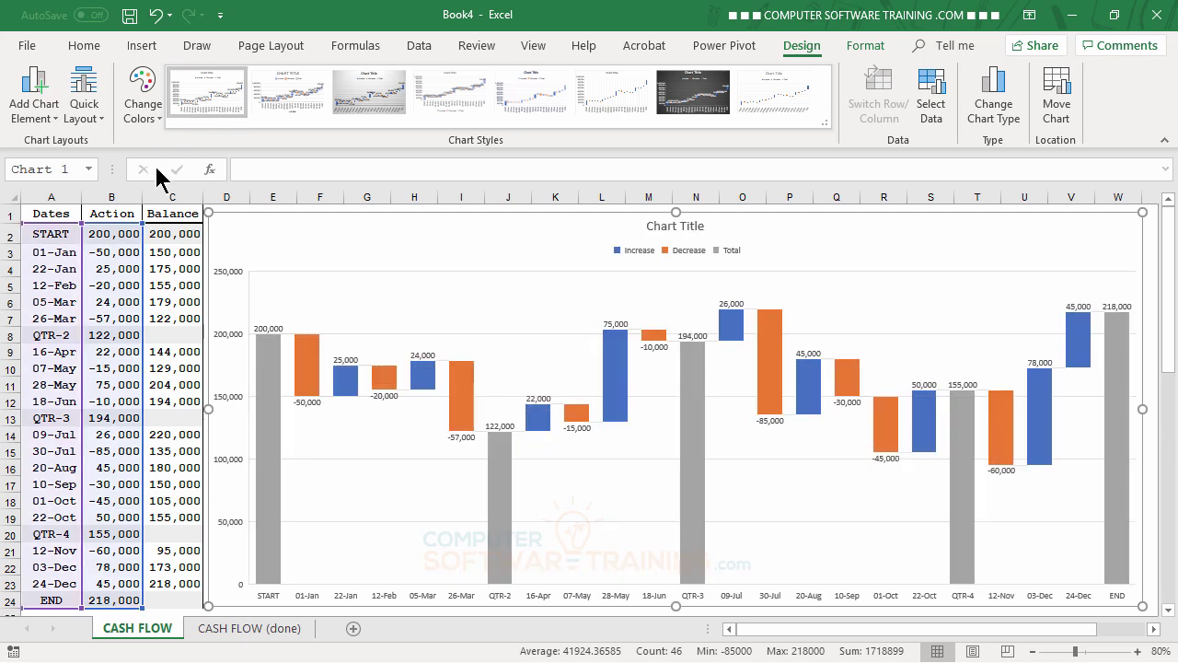
pyautogui.click(147, 109)
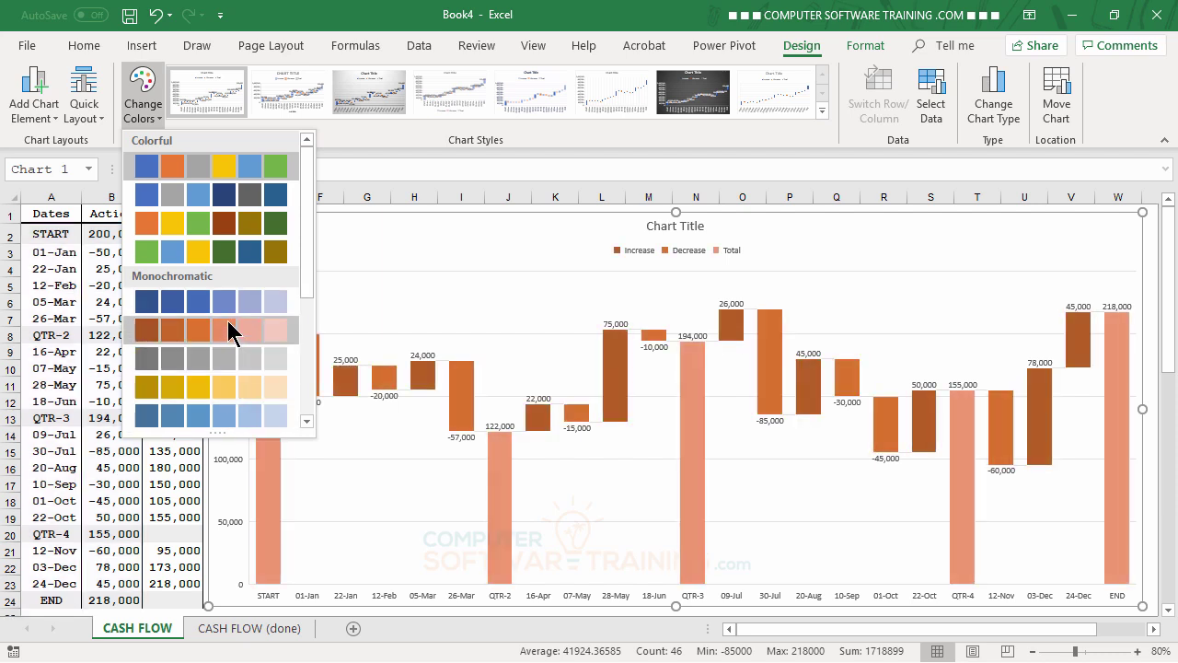
pyautogui.click(231, 167)
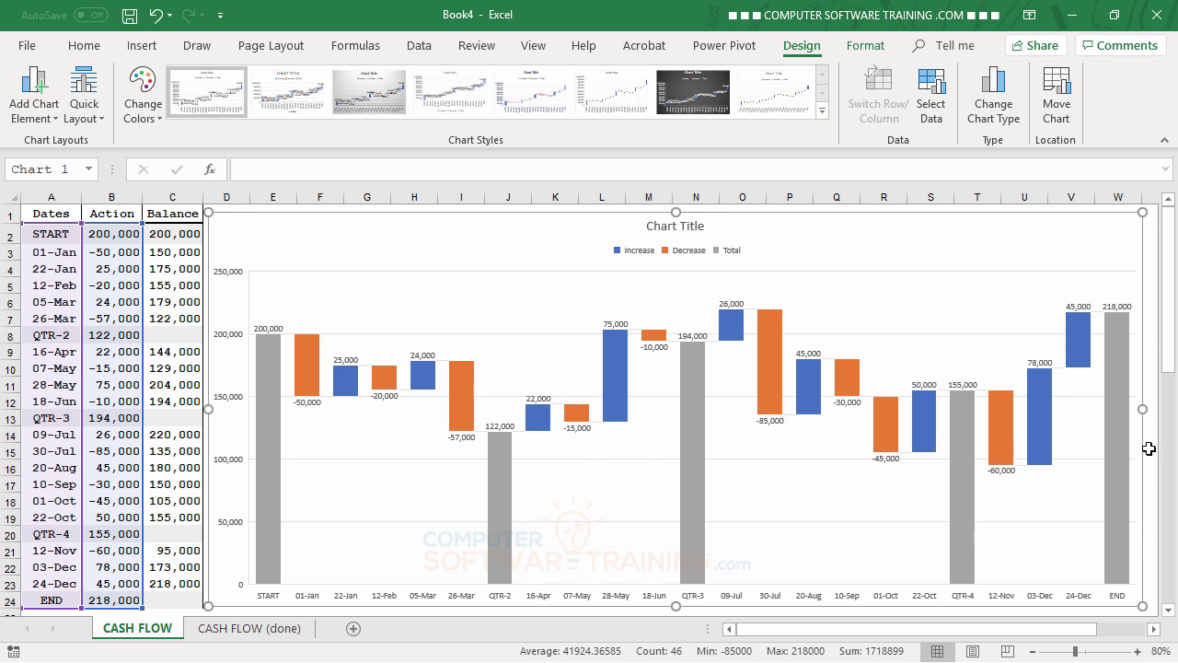
# - Fill only the START column of the waterfall chart with the base green theme color
pyautogui.moveTo(1122, 395)
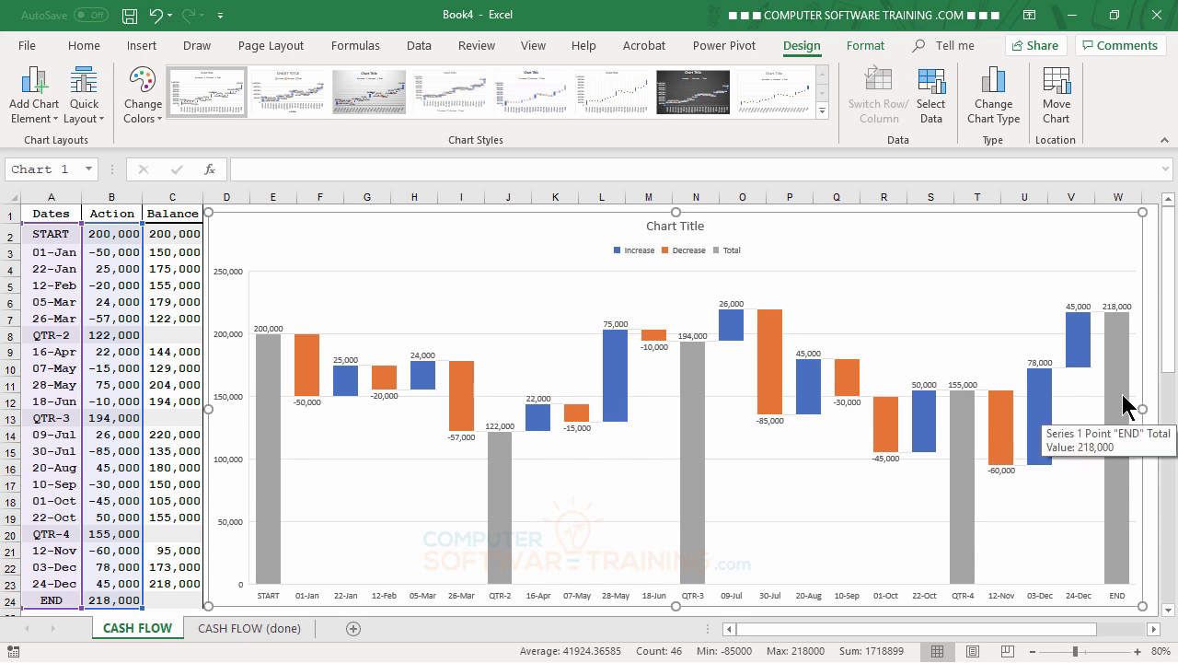
pyautogui.click(274, 410)
pyautogui.click(274, 410)
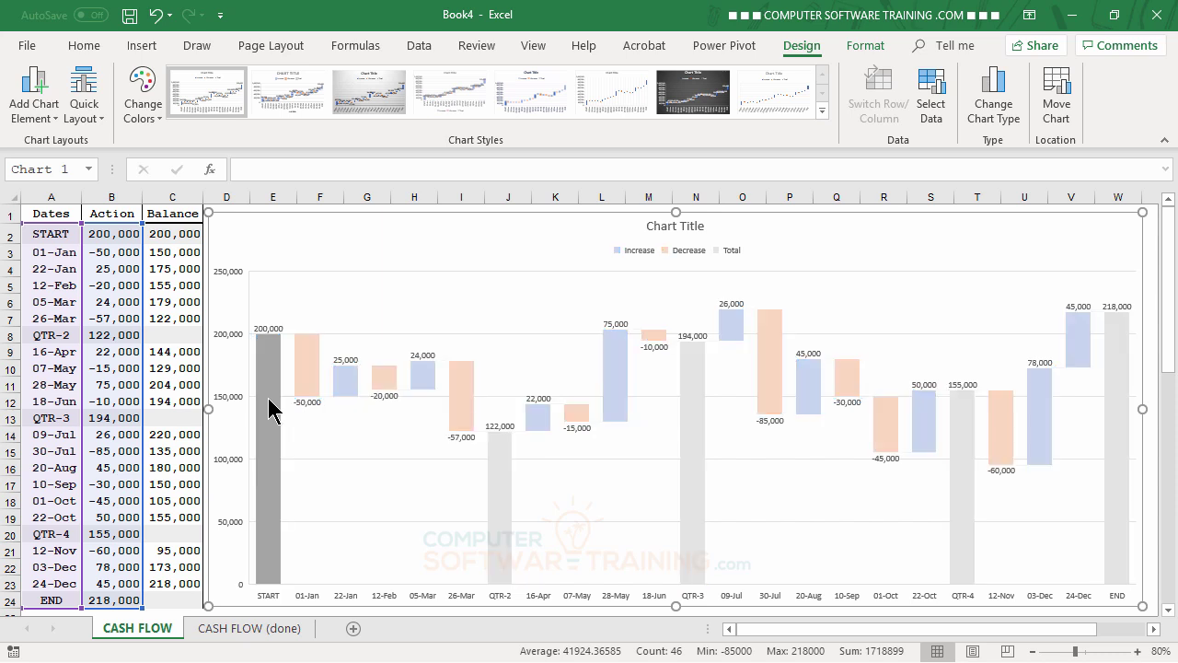
pyautogui.moveTo(268, 396)
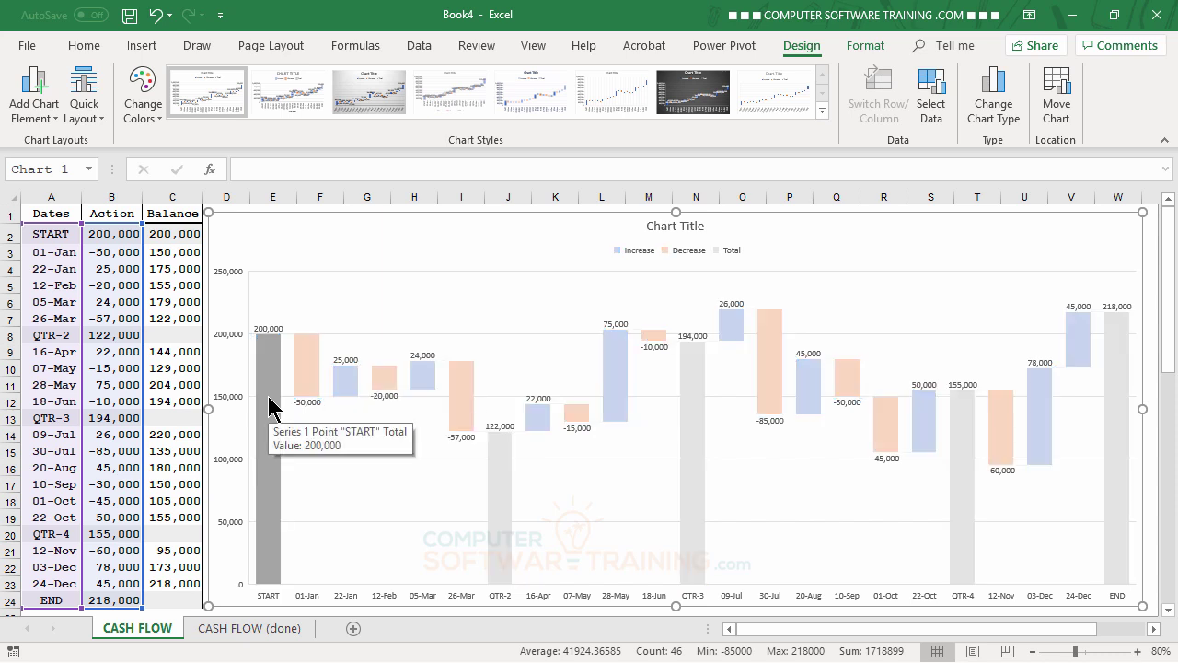
pyautogui.click(863, 48)
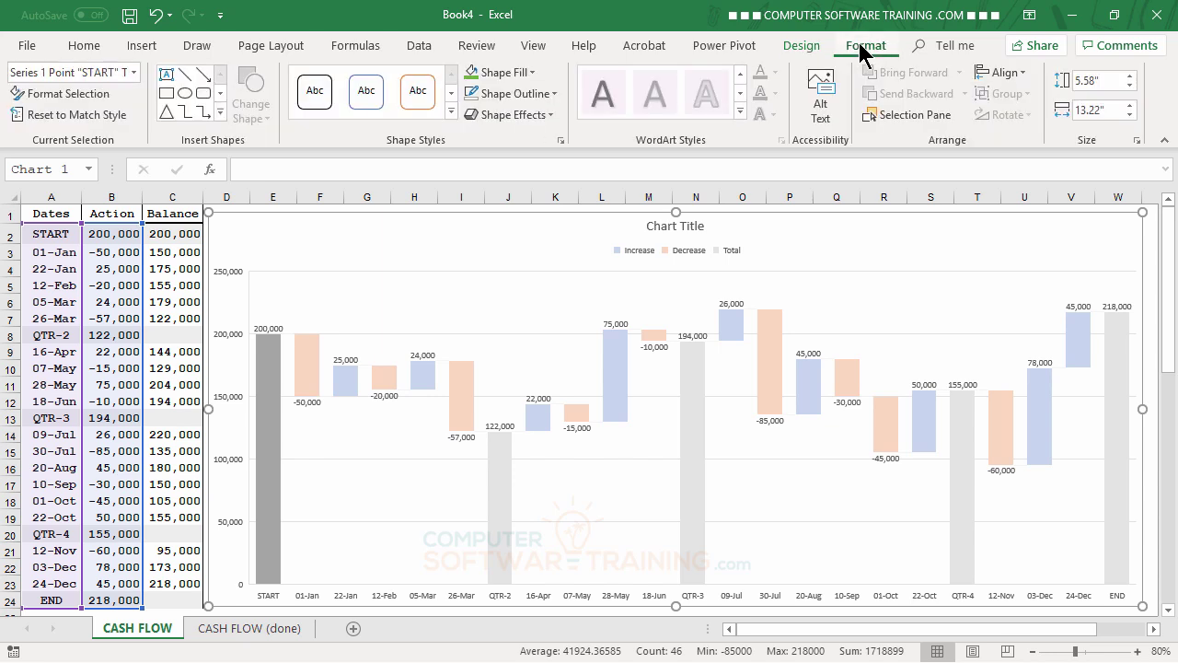
pyautogui.click(531, 73)
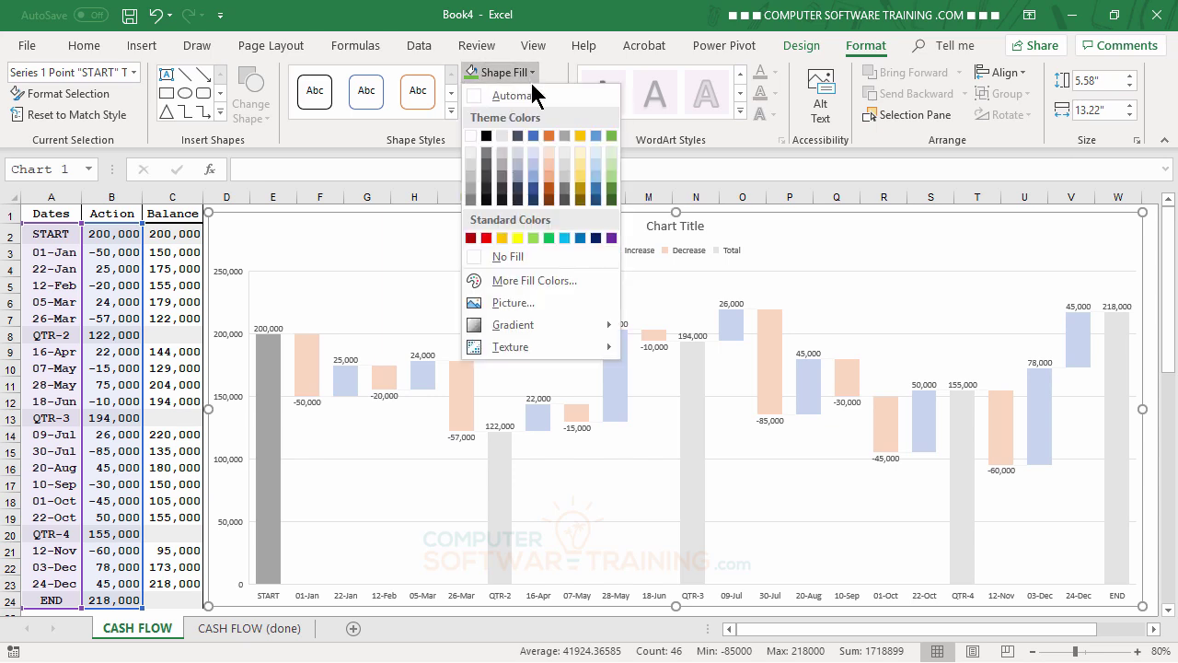
pyautogui.click(612, 137)
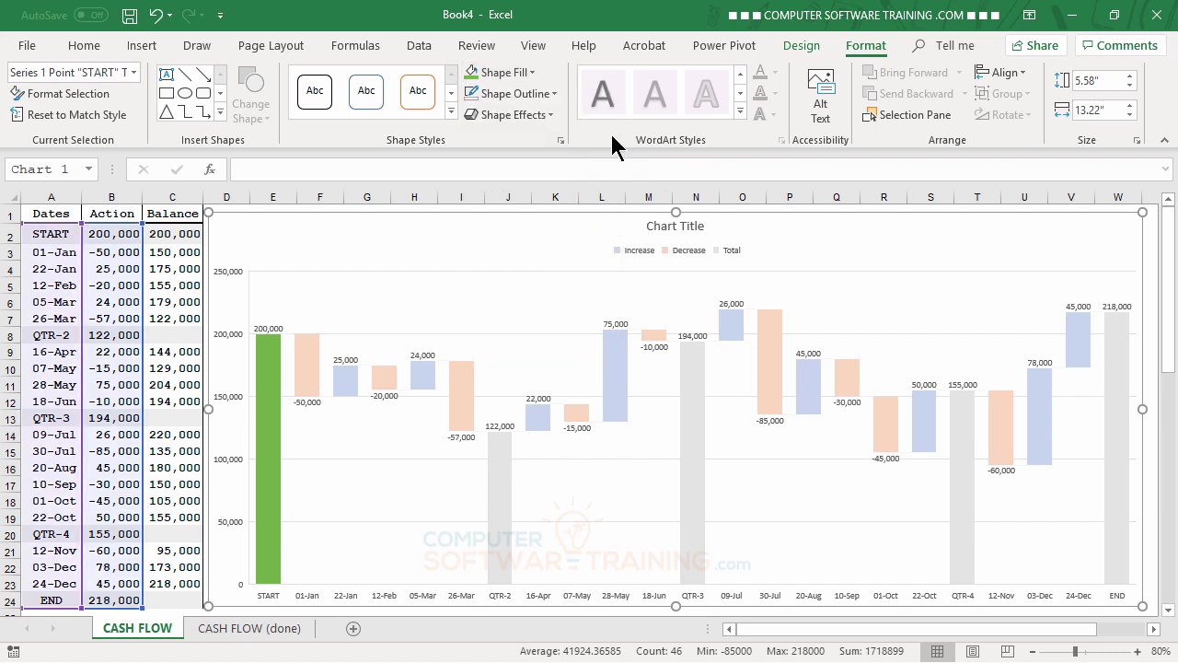
# - Fill the QTR-2 and QTR-3 total columns with the same green
pyautogui.click(500, 497)
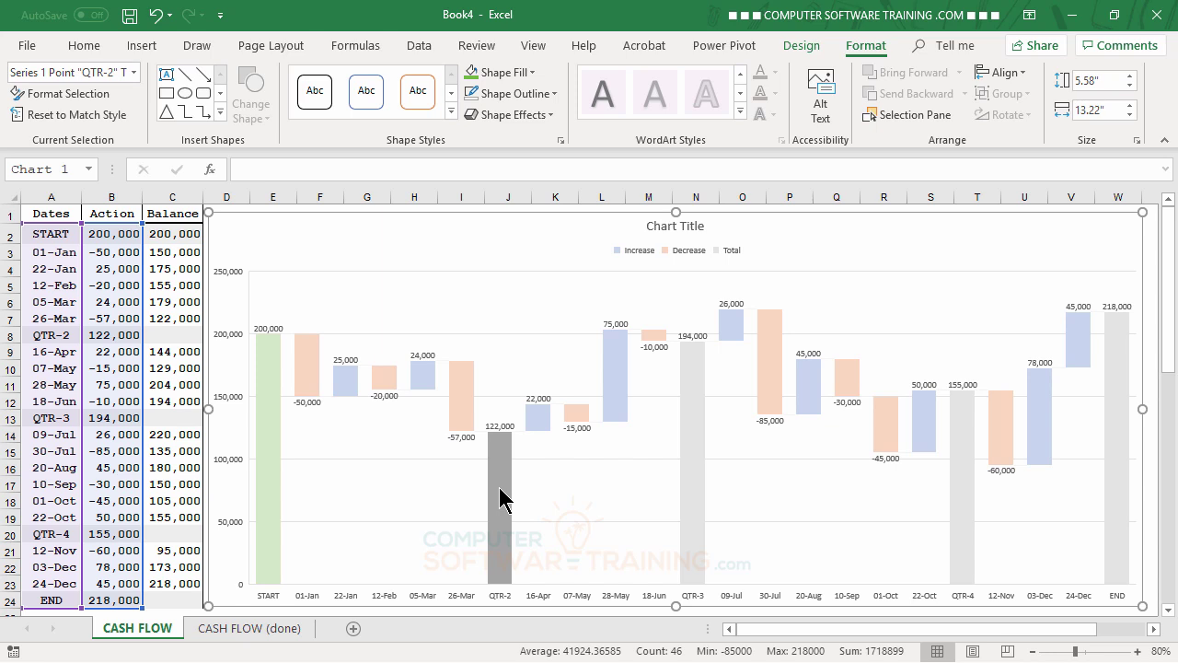
pyautogui.click(474, 78)
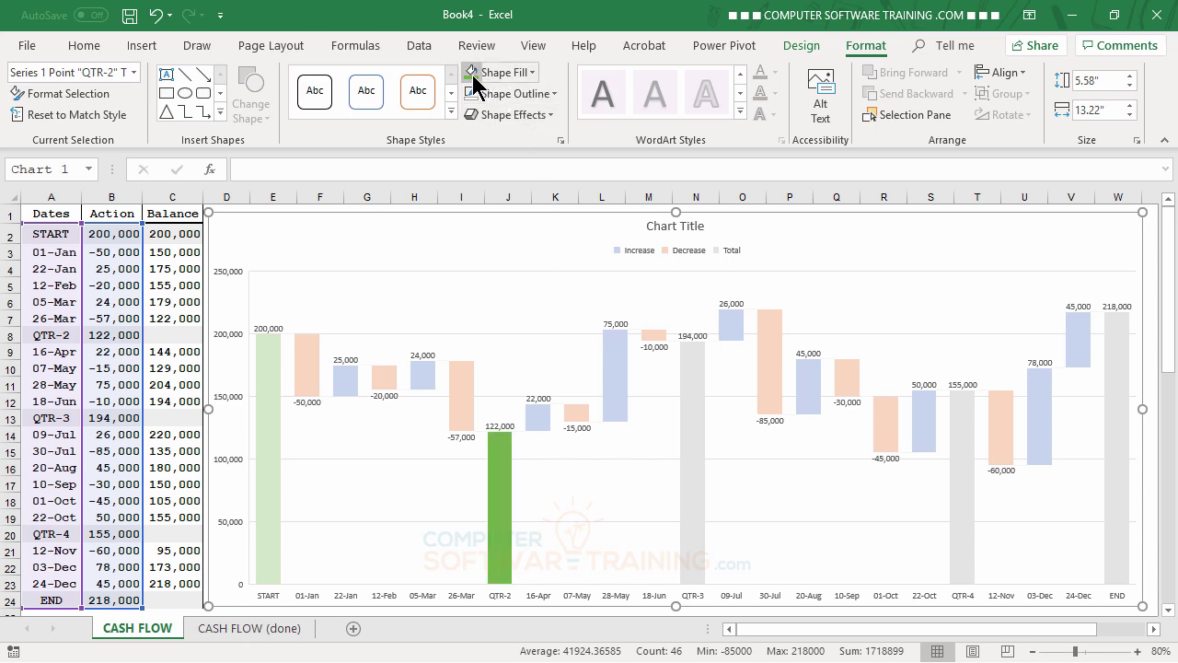
pyautogui.click(691, 416)
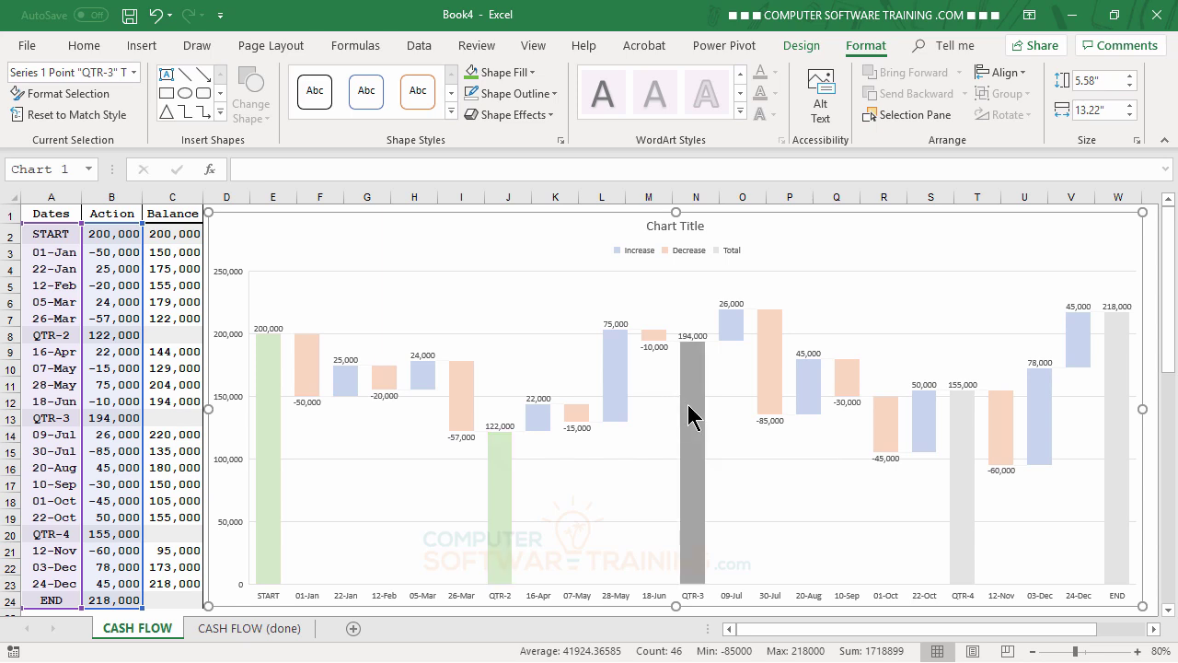
pyautogui.click(490, 77)
pyautogui.click(471, 75)
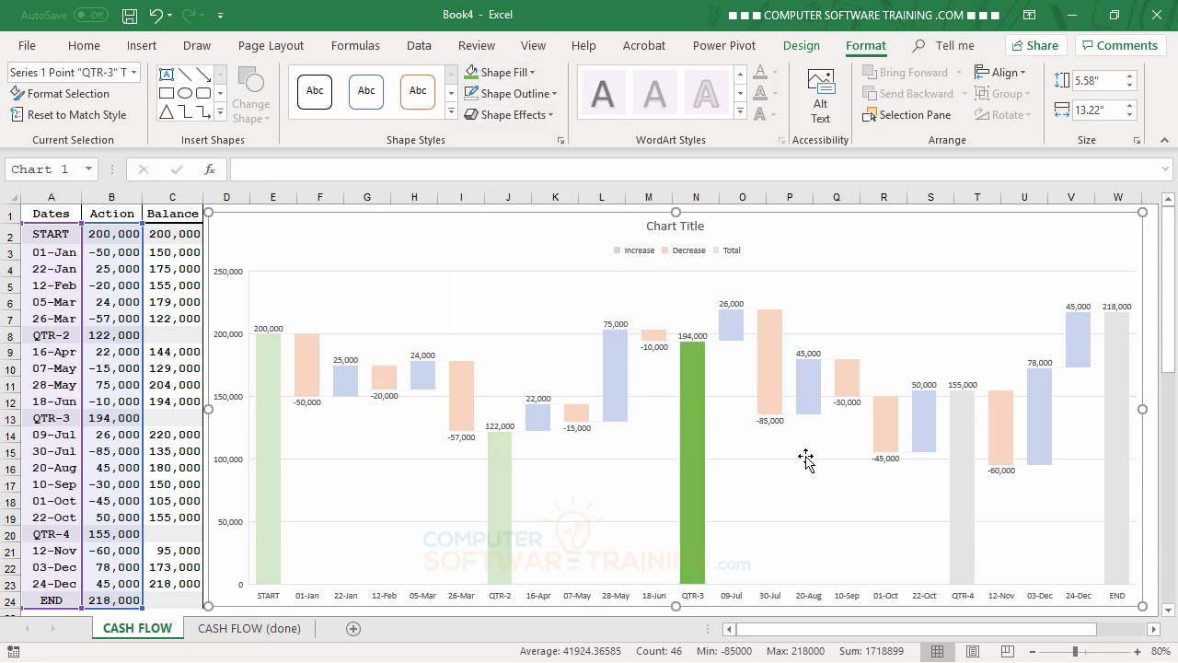
# - Fill the QTR-4 and END total columns with the same green and deselect the data point
pyautogui.click(962, 446)
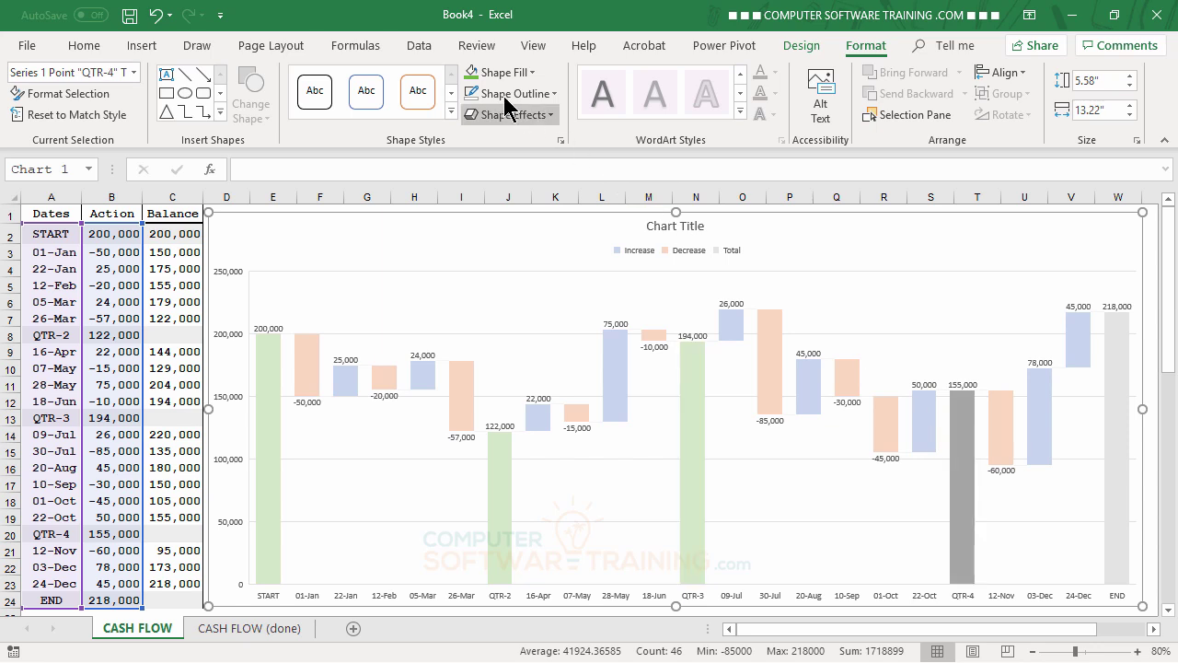
pyautogui.click(473, 75)
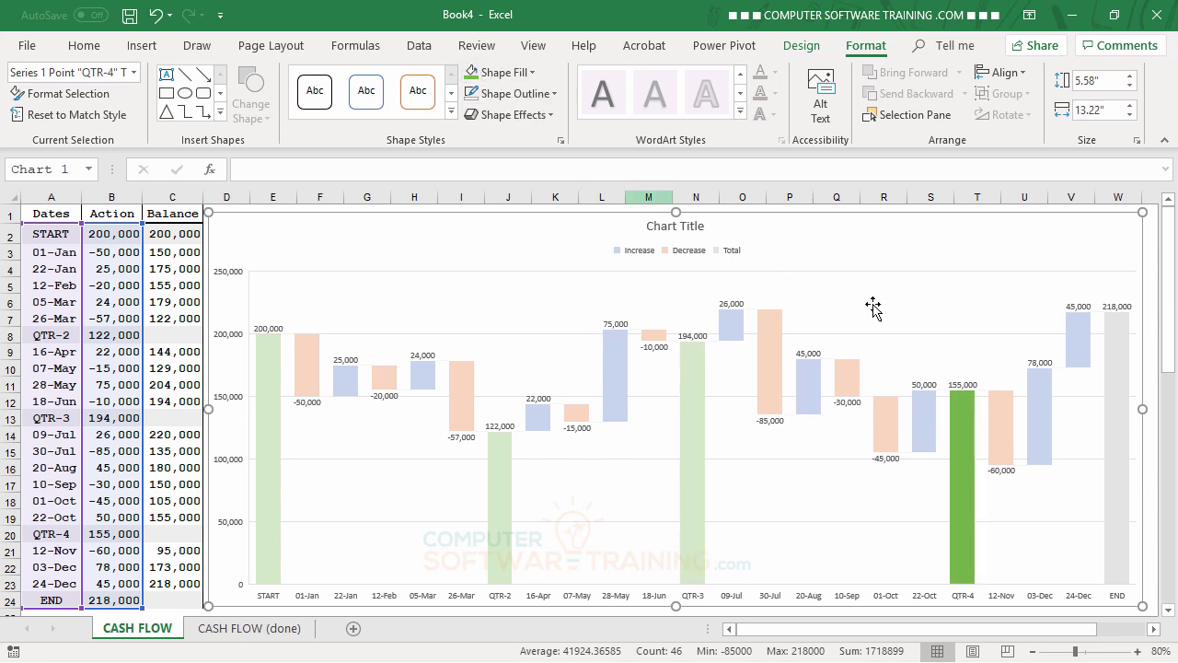
pyautogui.click(1116, 357)
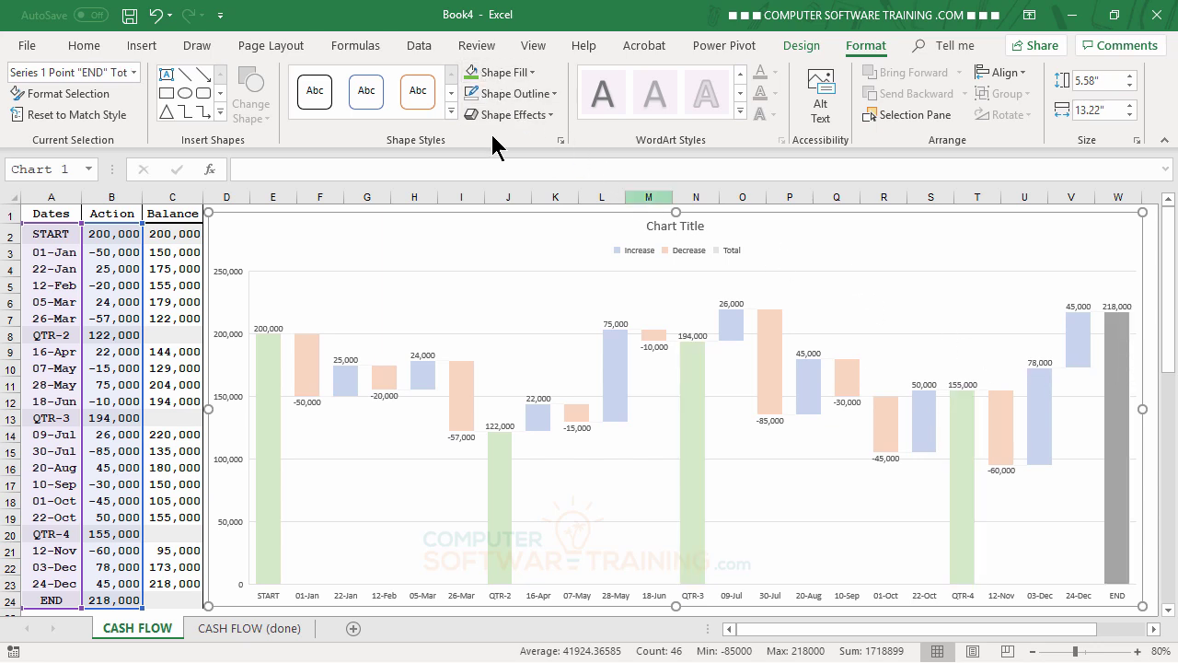
pyautogui.click(470, 73)
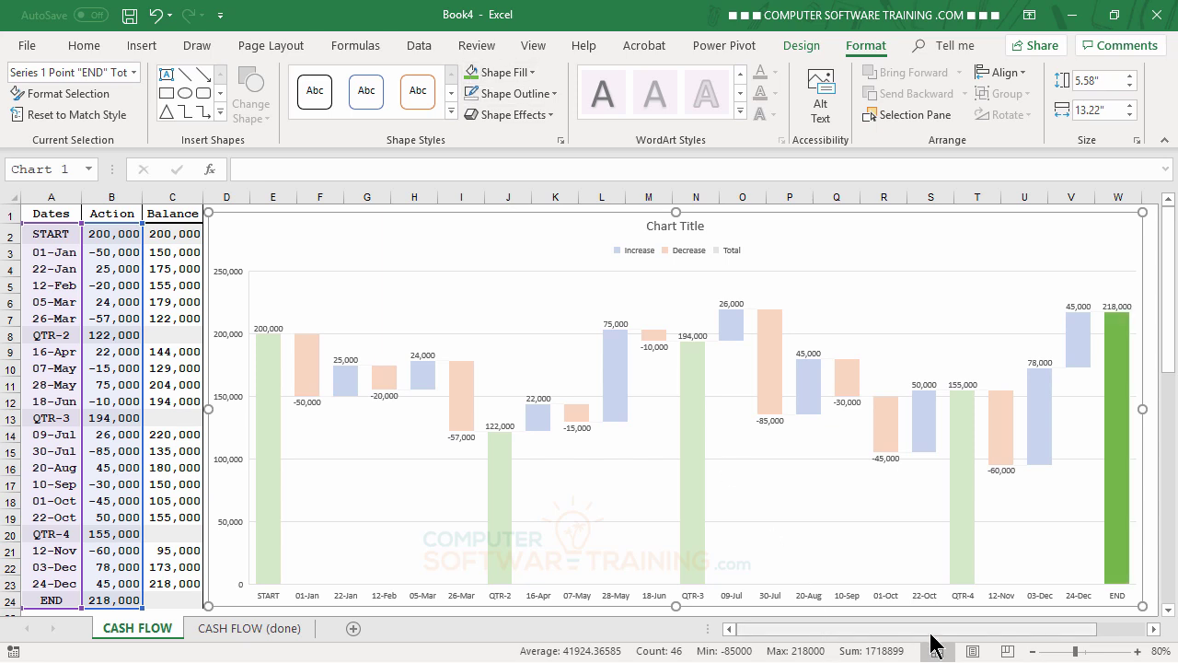
pyautogui.click(1049, 244)
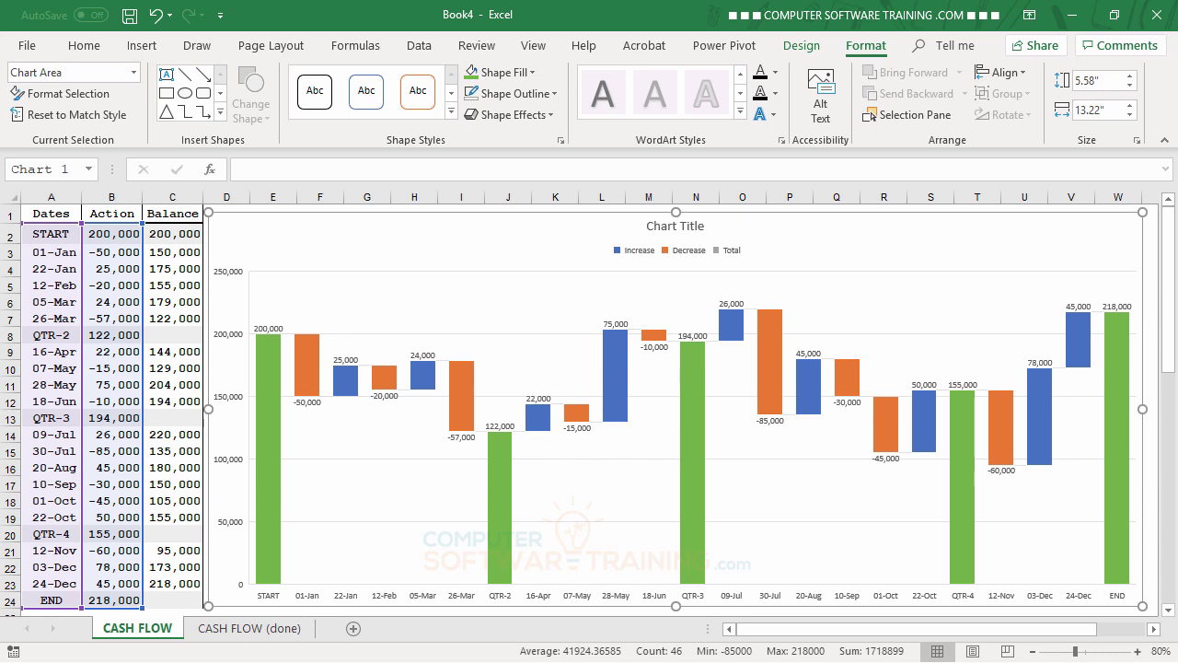
# - Apply the outer shadow Offset: Bottom Right to the whole waterfall series, leaving the outline setting unchanged
pyautogui.click(271, 362)
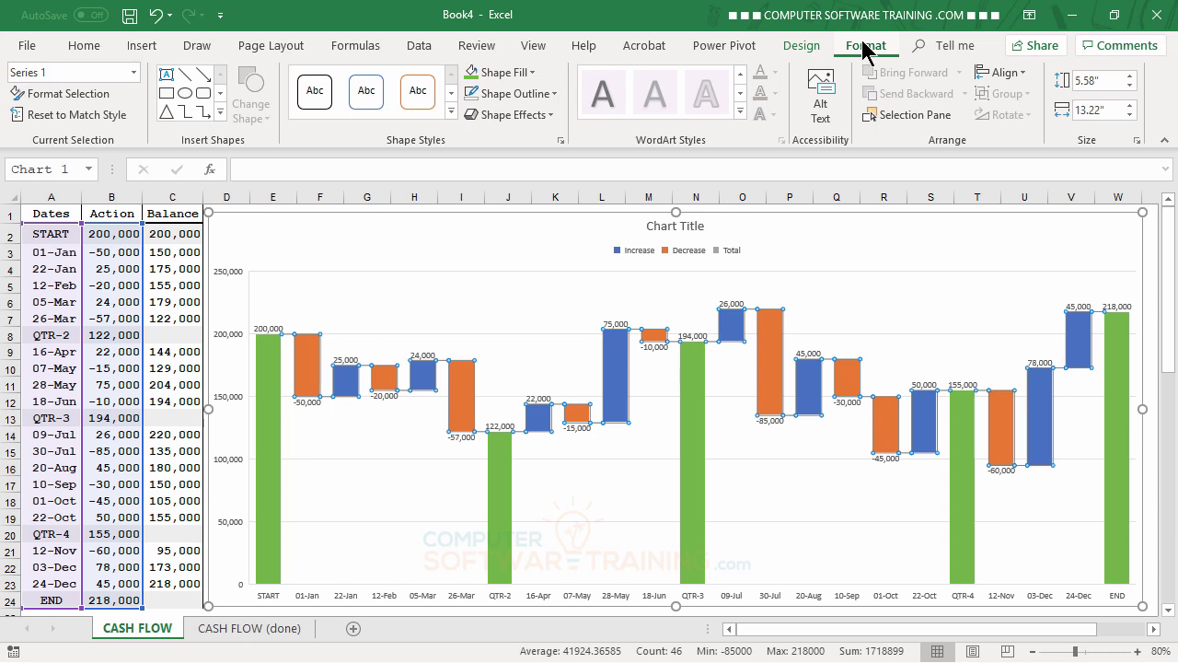
pyautogui.click(551, 113)
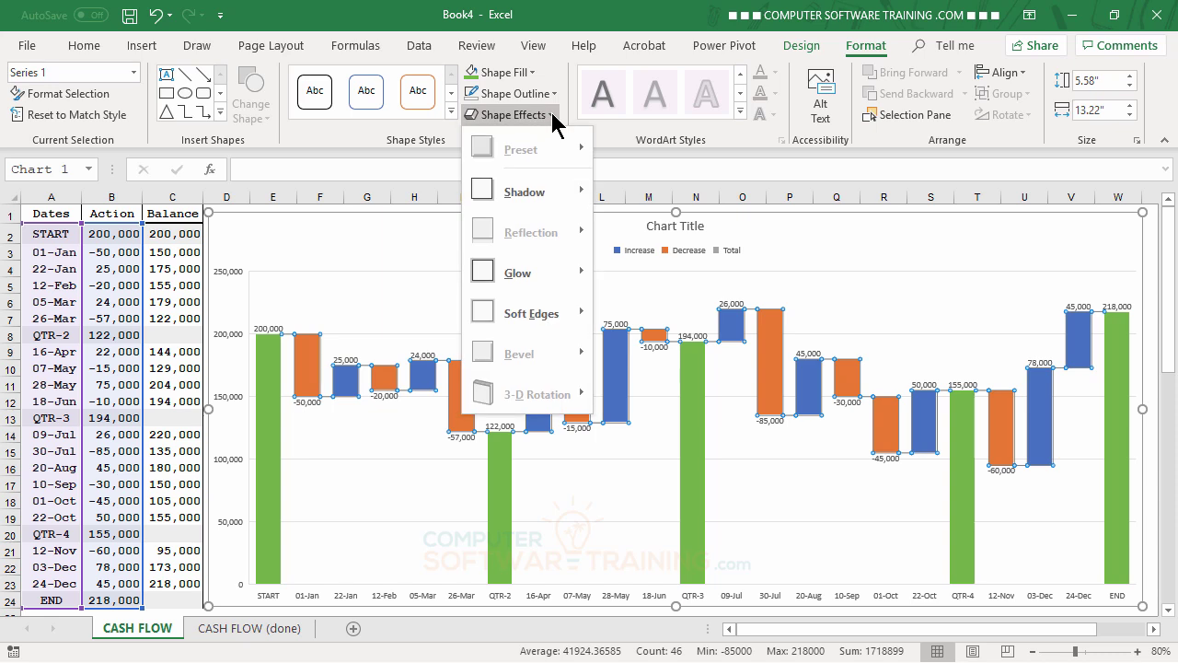
pyautogui.moveTo(546, 197)
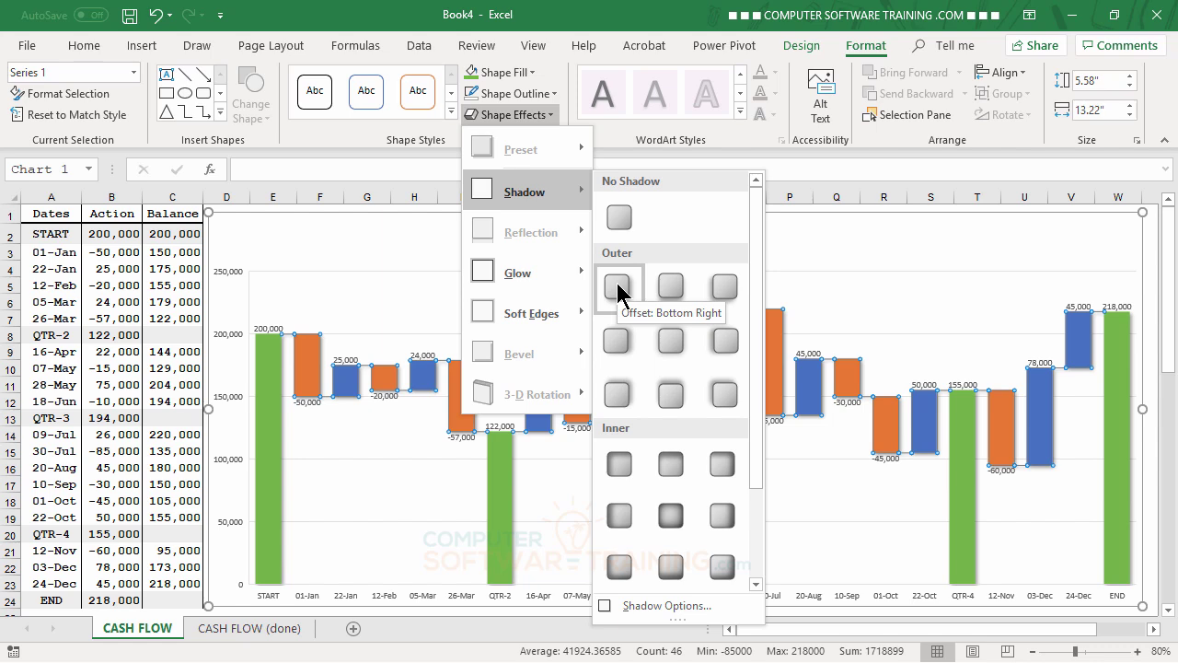
pyautogui.click(616, 288)
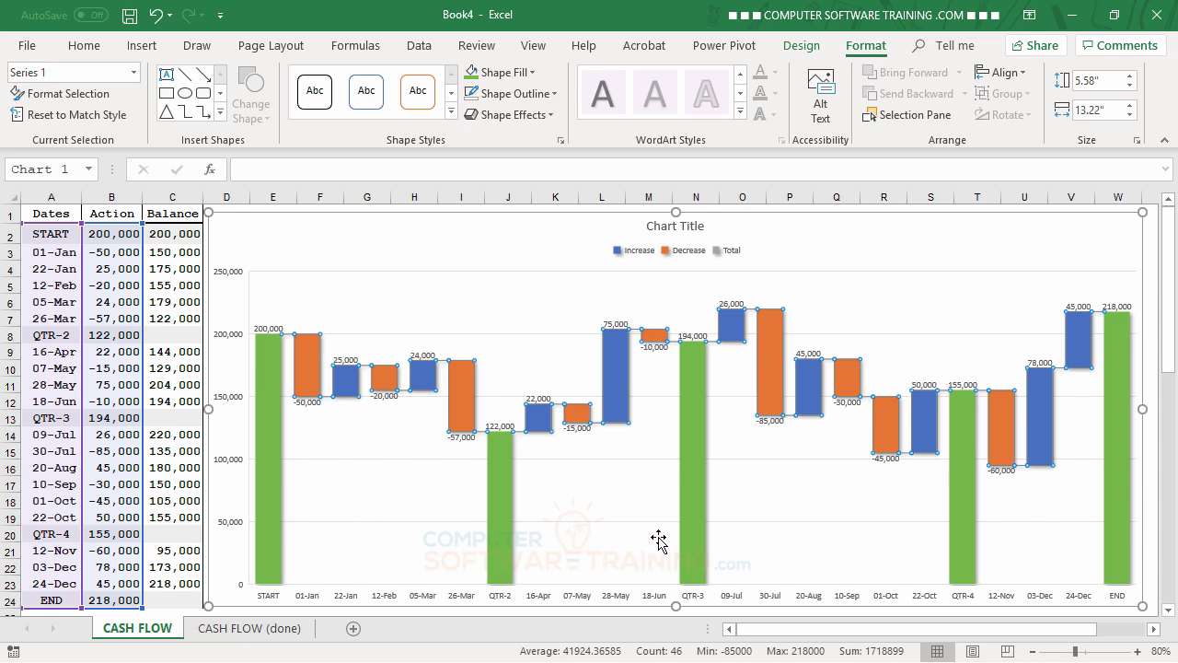
pyautogui.click(543, 96)
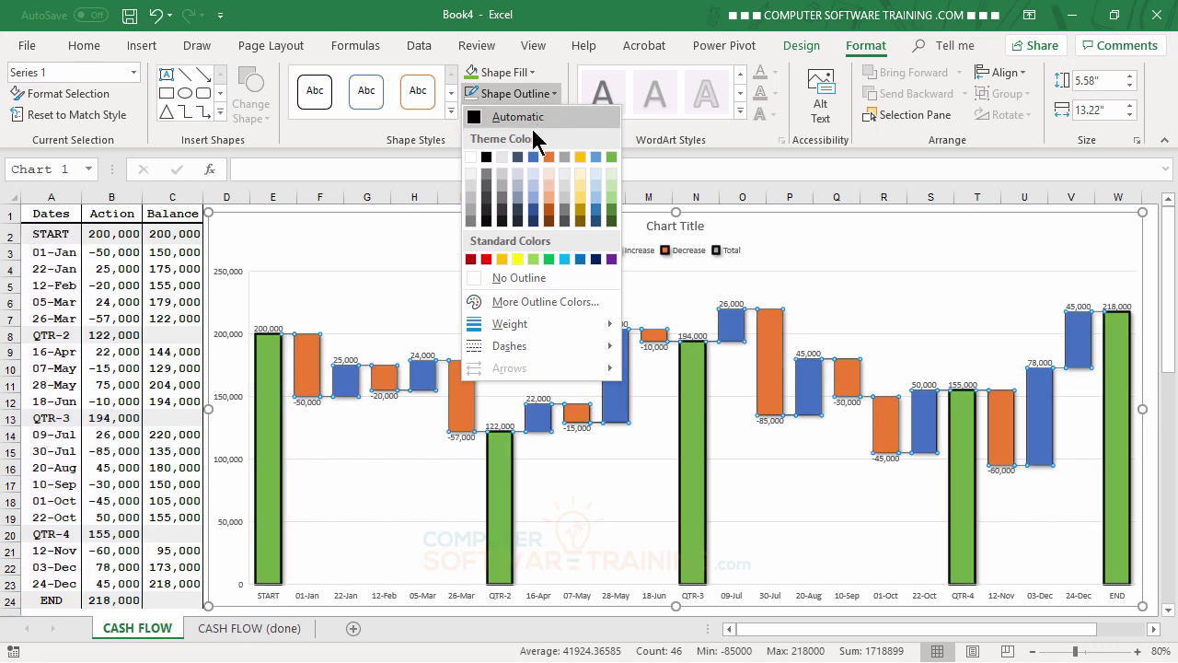
pyautogui.click(385, 143)
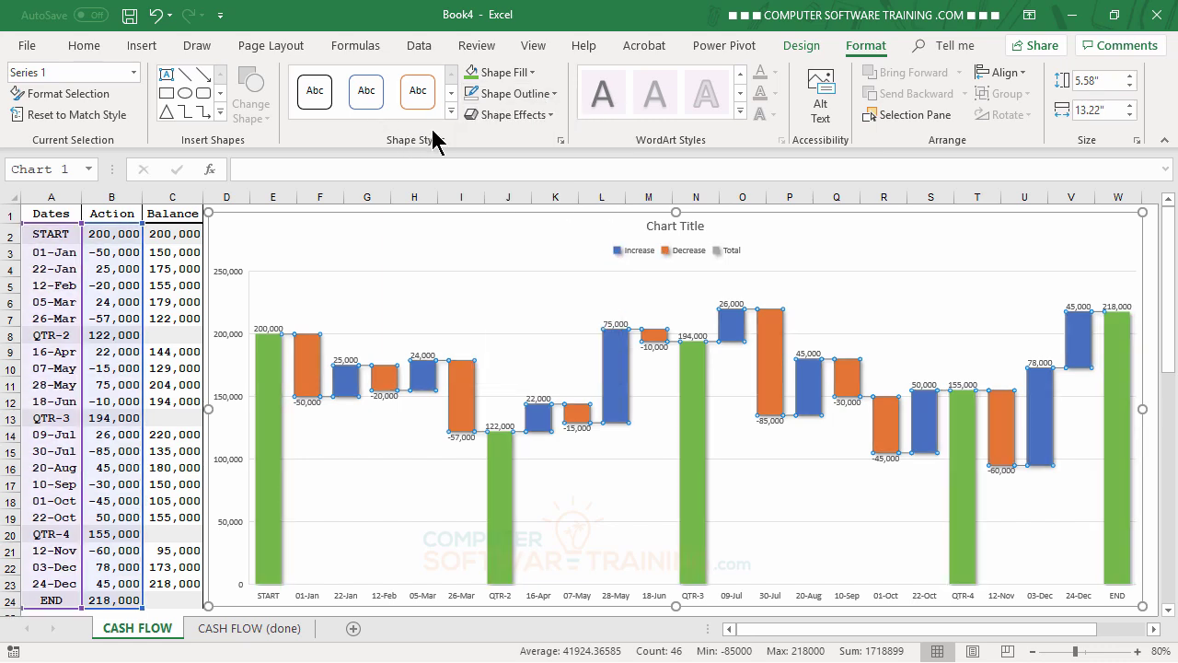
# - Open the detailed shadow options for the series and set the distance to 5 pt and the blur to 7 pt
pyautogui.click(543, 114)
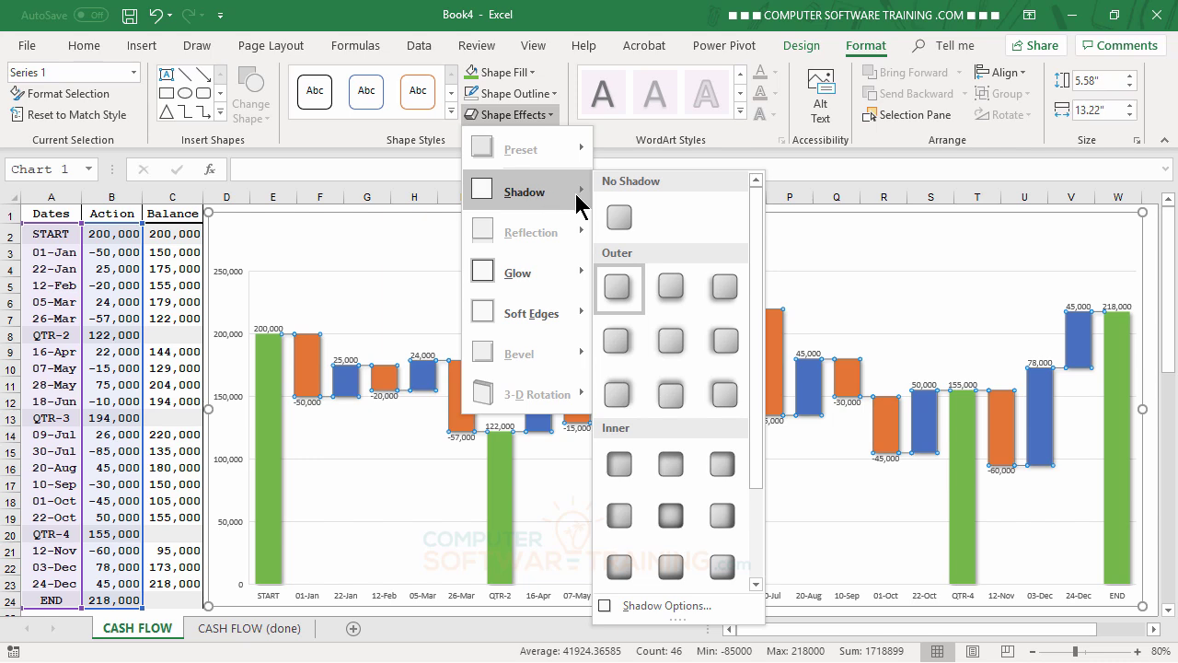
pyautogui.click(649, 606)
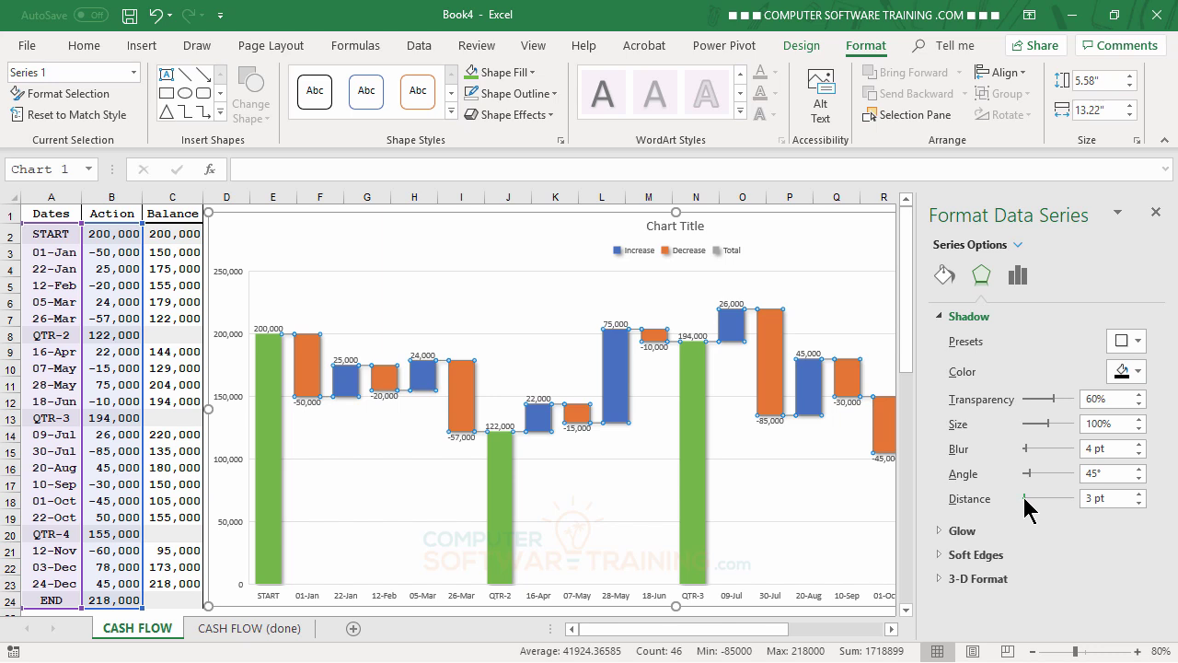
pyautogui.click(1140, 493)
pyautogui.click(1139, 493)
pyautogui.click(1139, 493)
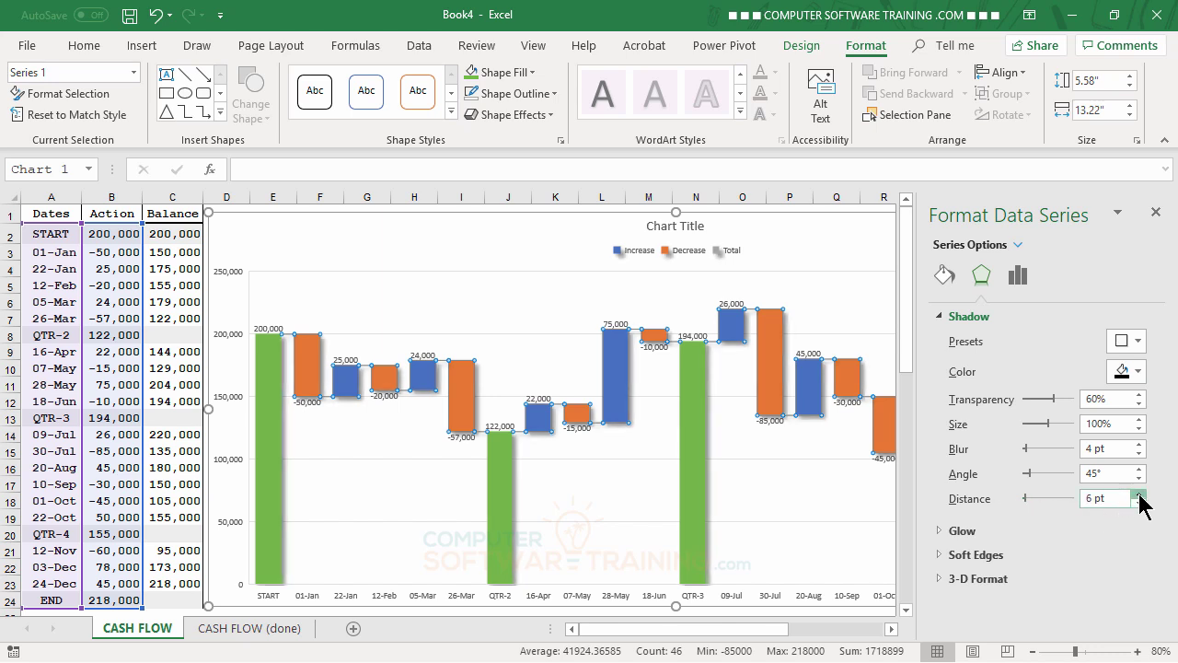
pyautogui.click(1140, 493)
pyautogui.click(1139, 493)
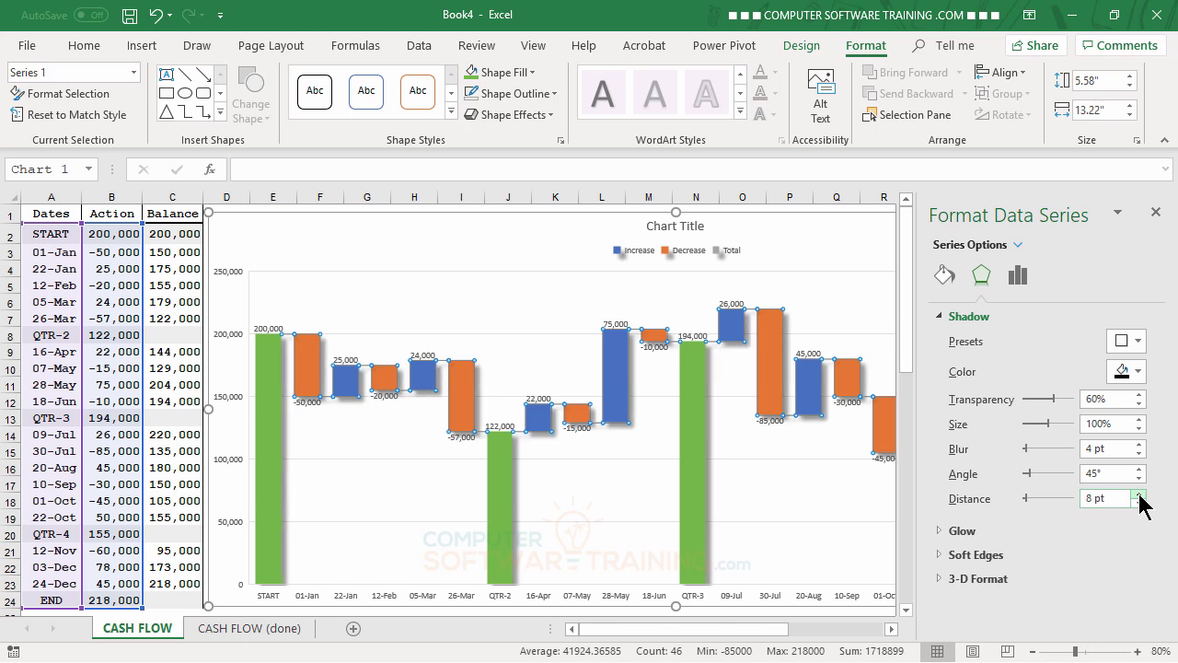
pyautogui.click(1140, 504)
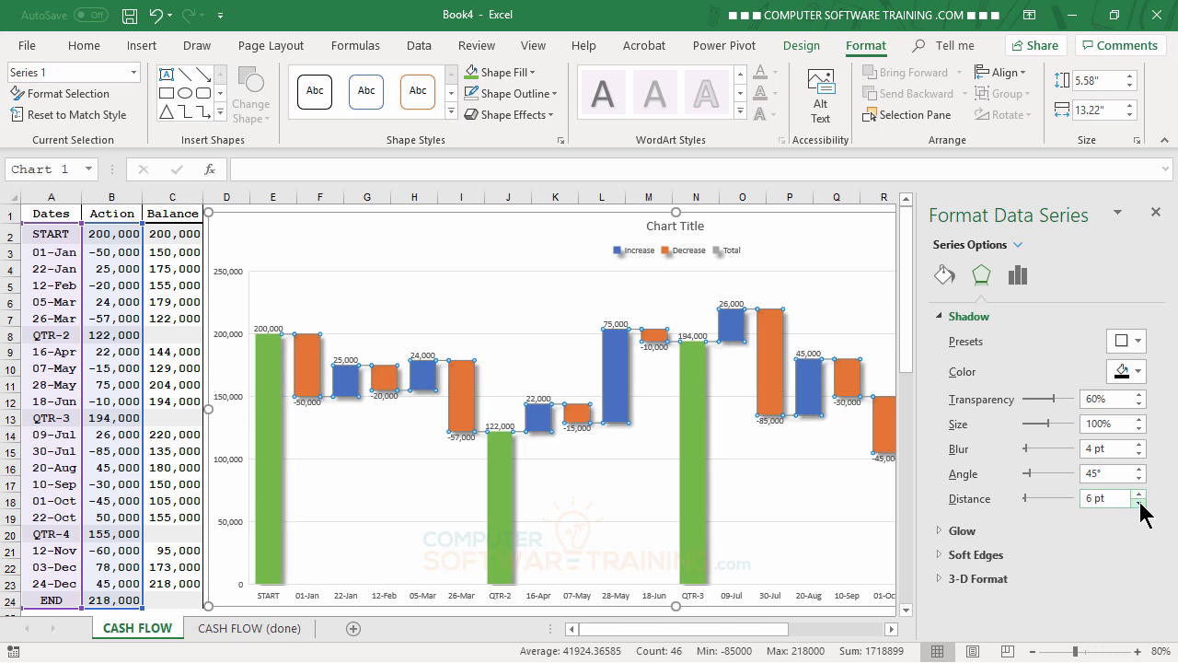
pyautogui.click(1140, 504)
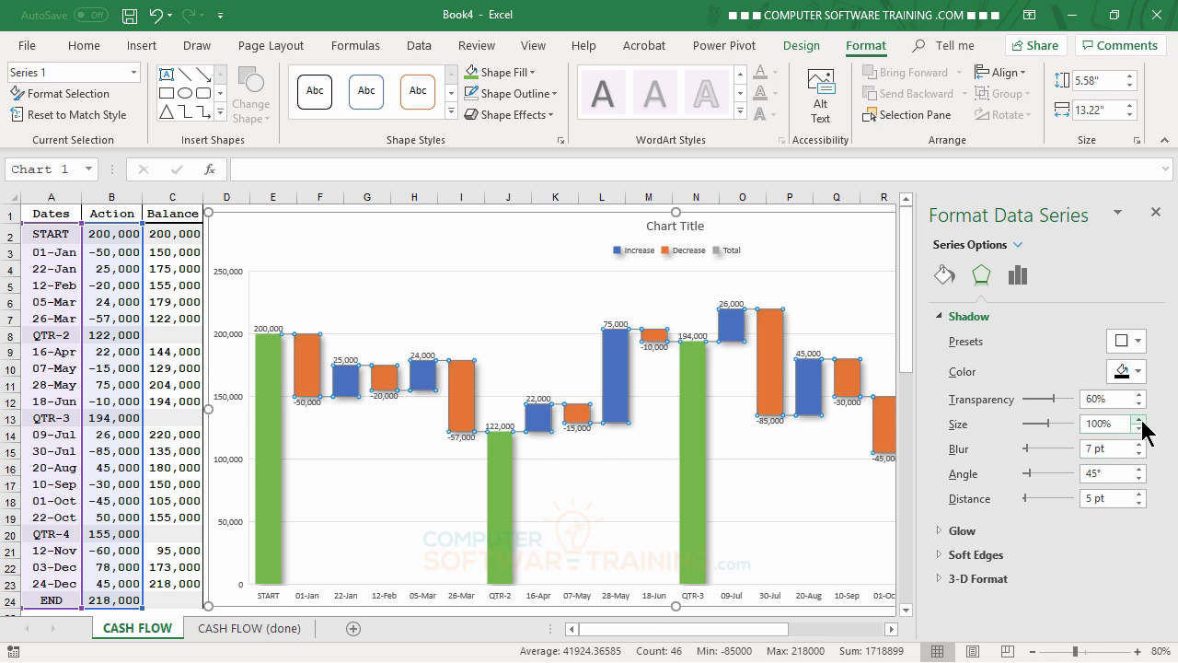
# - Set the series shadow's size to 104% and close the formatting pane
pyautogui.click(1141, 418)
pyautogui.click(1140, 419)
pyautogui.click(1140, 418)
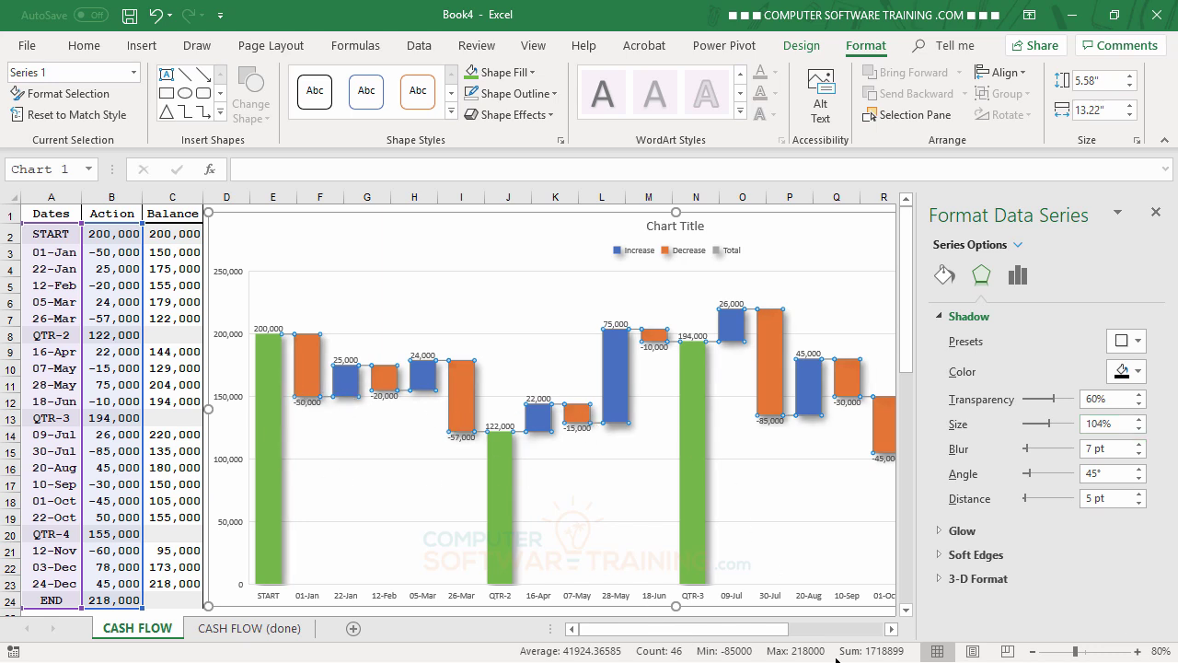
pyautogui.click(1156, 212)
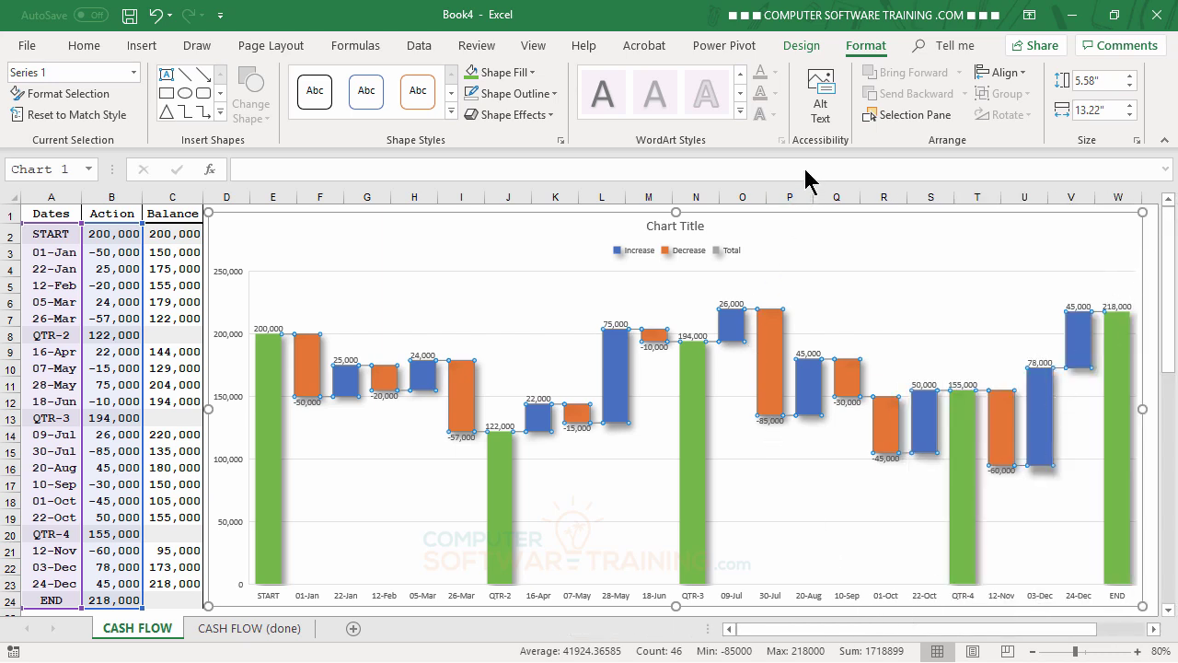
# - Apply the 5 Point soft edges effect to the waterfall series and deselect the series
pyautogui.click(550, 118)
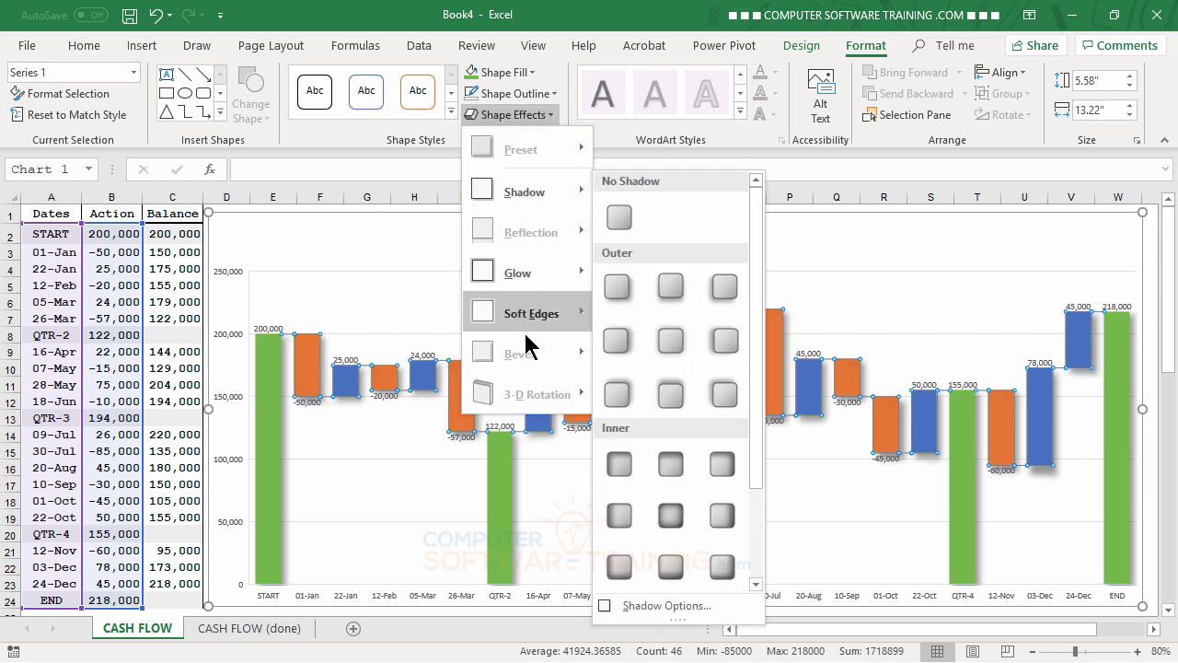
pyautogui.moveTo(532, 316)
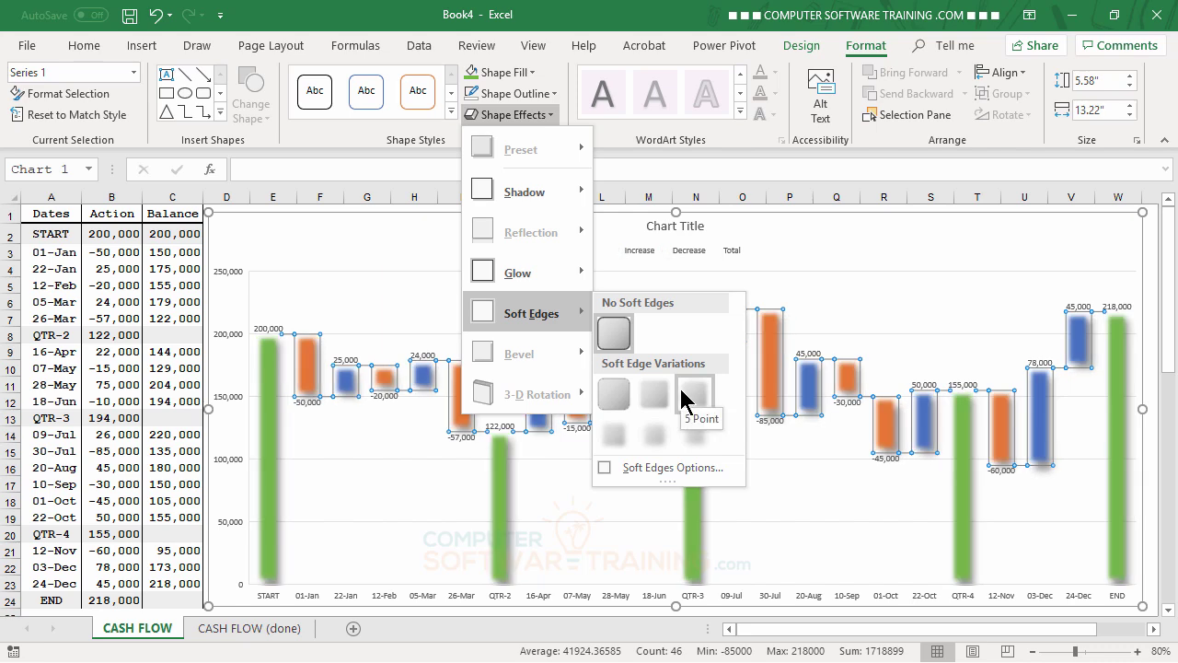
pyautogui.click(682, 396)
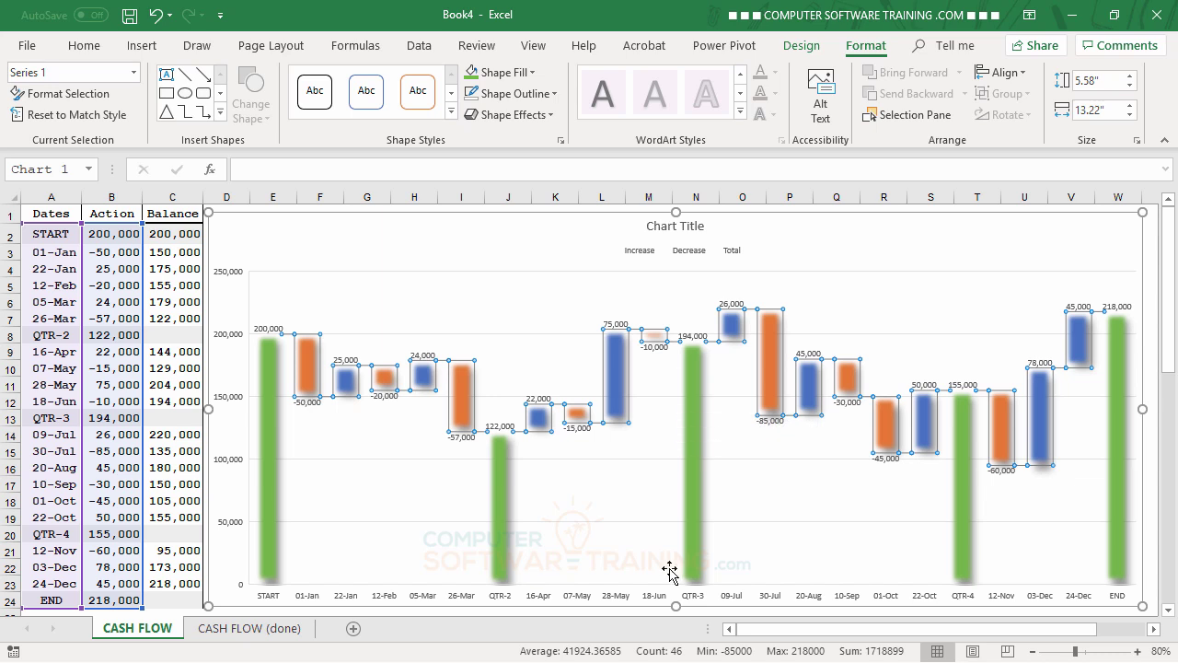
pyautogui.click(506, 237)
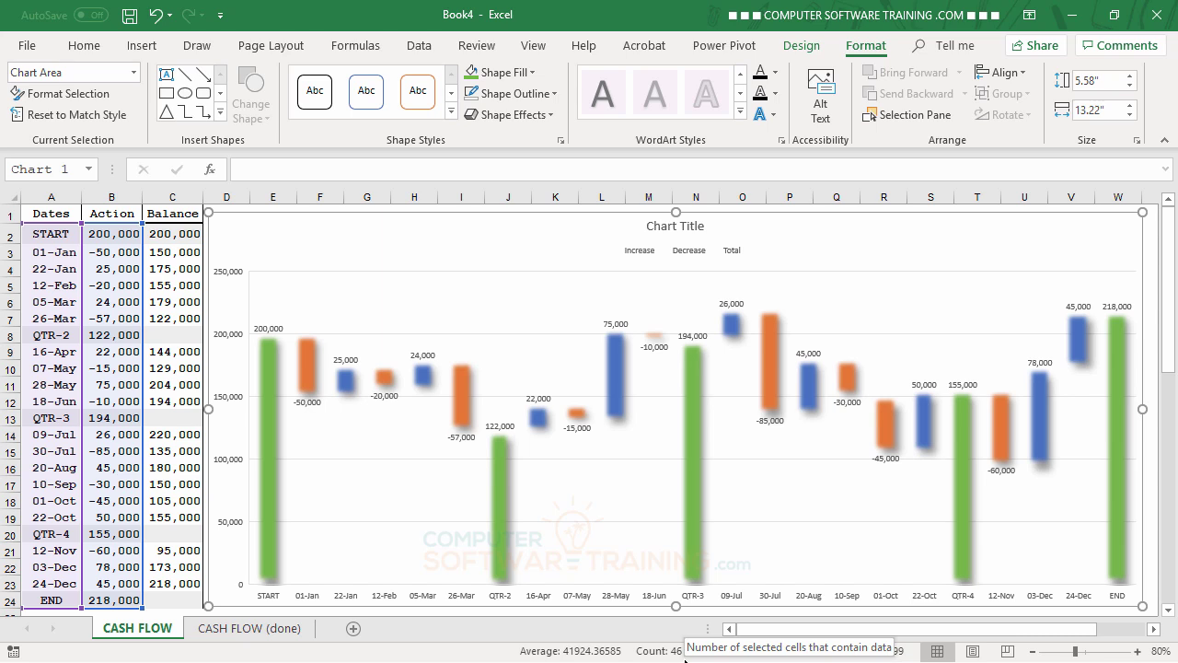
# - Reduce the gap width of the waterfall series to 2% and close the formatting pane
pyautogui.doubleClick(272, 367)
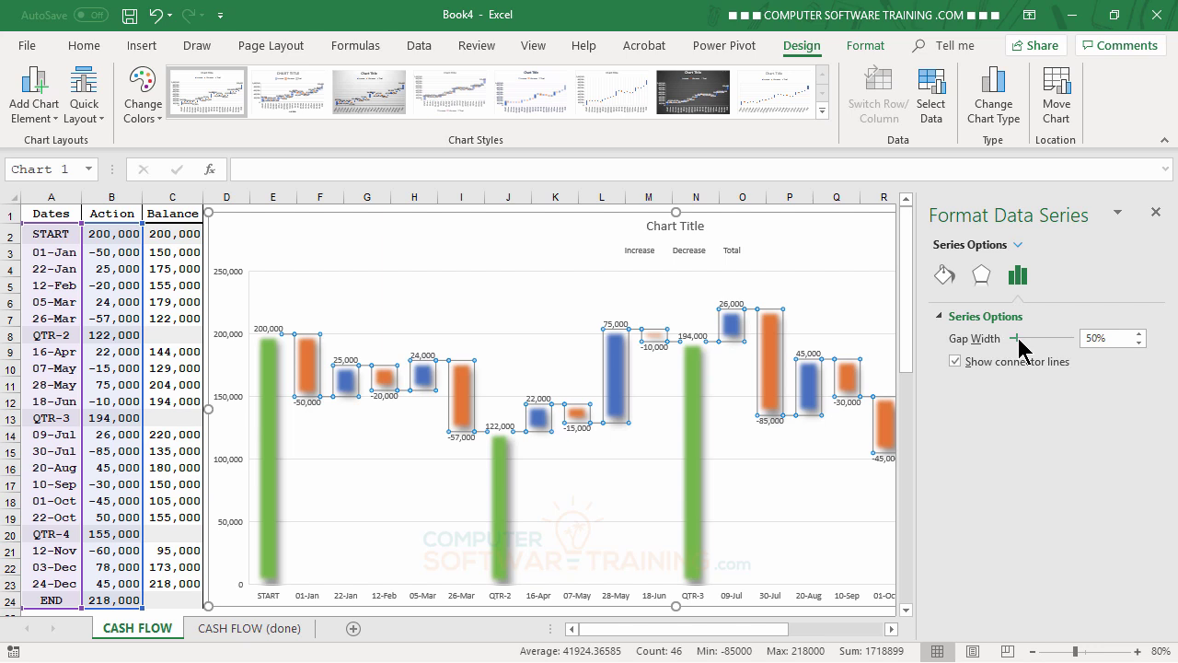
pyautogui.click(1140, 343)
pyautogui.click(1140, 343)
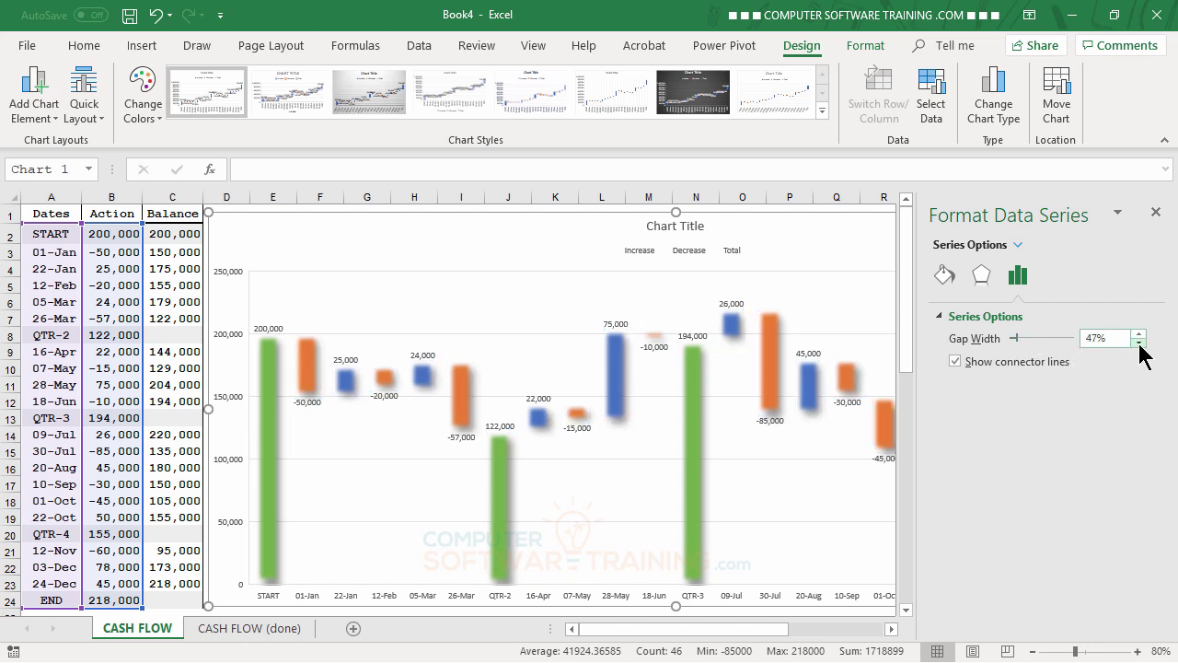
pyautogui.click(1139, 342)
pyautogui.click(1139, 343)
pyautogui.click(1139, 342)
pyautogui.click(1140, 342)
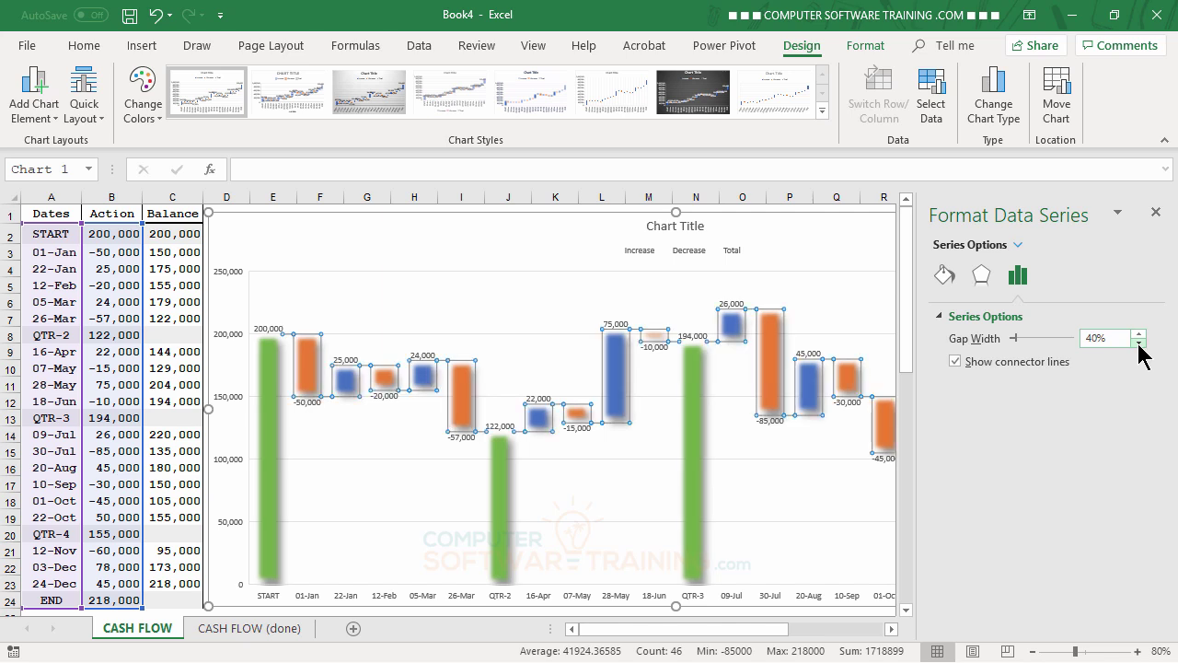
pyautogui.click(1139, 342)
pyautogui.click(1140, 343)
pyautogui.click(1140, 342)
pyautogui.click(1140, 343)
pyautogui.click(1140, 342)
pyautogui.click(1139, 343)
pyautogui.click(1139, 342)
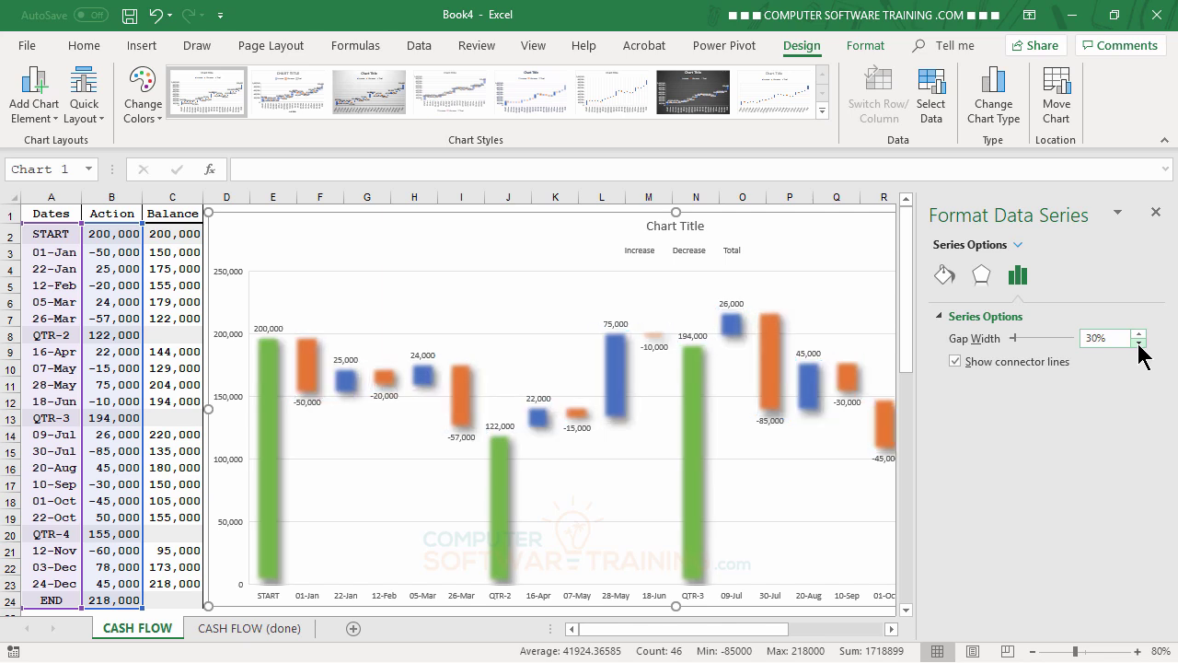
pyautogui.click(1139, 342)
pyautogui.click(1139, 342)
pyautogui.click(1140, 342)
pyautogui.click(1139, 342)
pyautogui.click(1139, 343)
pyautogui.click(1139, 342)
pyautogui.click(1139, 342)
pyautogui.click(1139, 342)
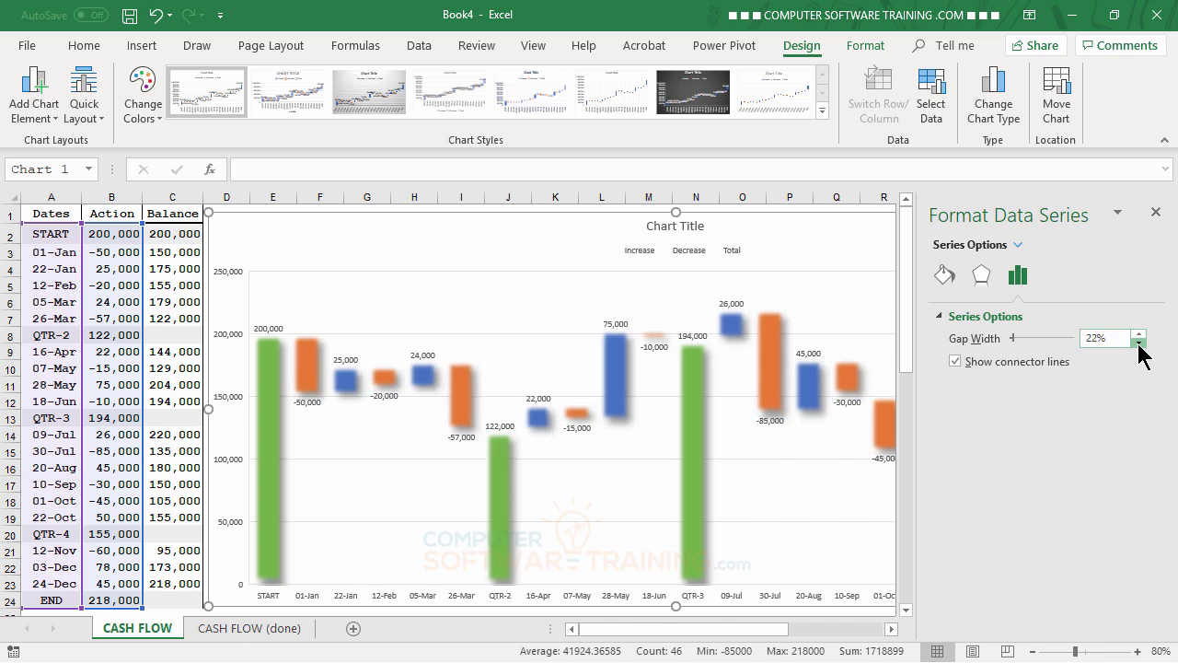
pyautogui.click(1140, 342)
pyautogui.click(1140, 342)
pyautogui.click(1139, 342)
pyautogui.click(1140, 342)
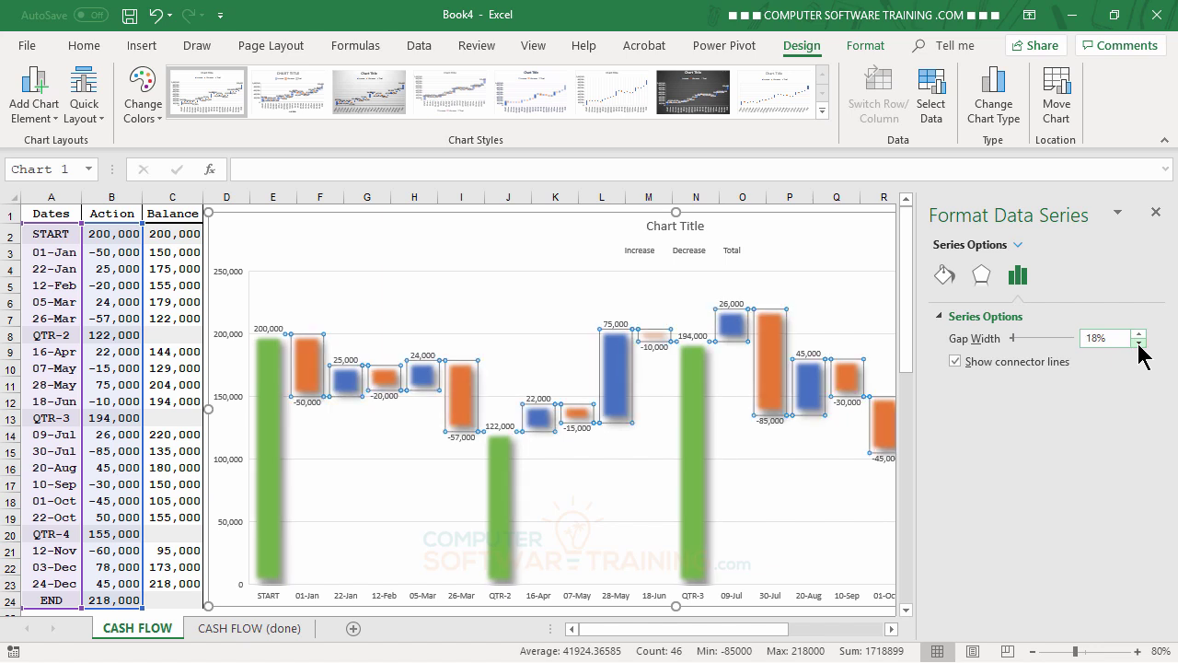
pyautogui.click(1139, 343)
pyautogui.click(1140, 342)
pyautogui.click(1139, 342)
pyautogui.click(1139, 342)
pyautogui.click(1139, 342)
pyautogui.click(1139, 342)
pyautogui.click(1139, 342)
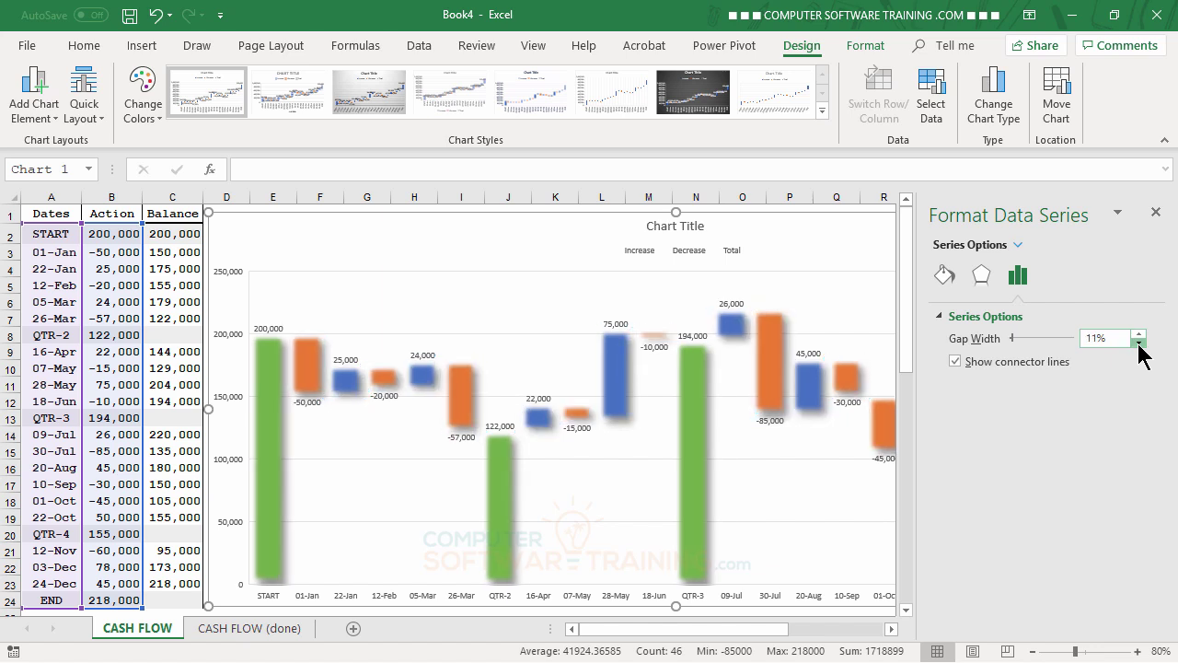
pyautogui.click(1139, 342)
pyautogui.click(1140, 342)
pyautogui.click(1139, 343)
pyautogui.click(1139, 342)
pyautogui.click(1140, 343)
pyautogui.click(1139, 342)
pyautogui.click(1139, 343)
pyautogui.click(1140, 342)
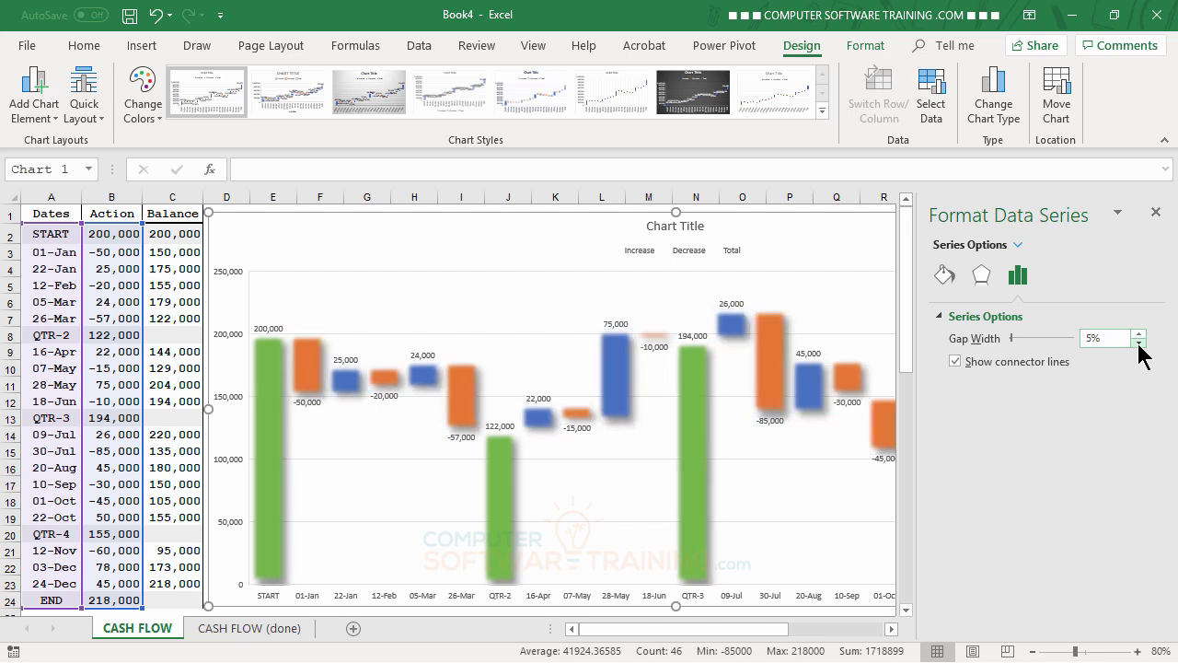
pyautogui.click(1139, 342)
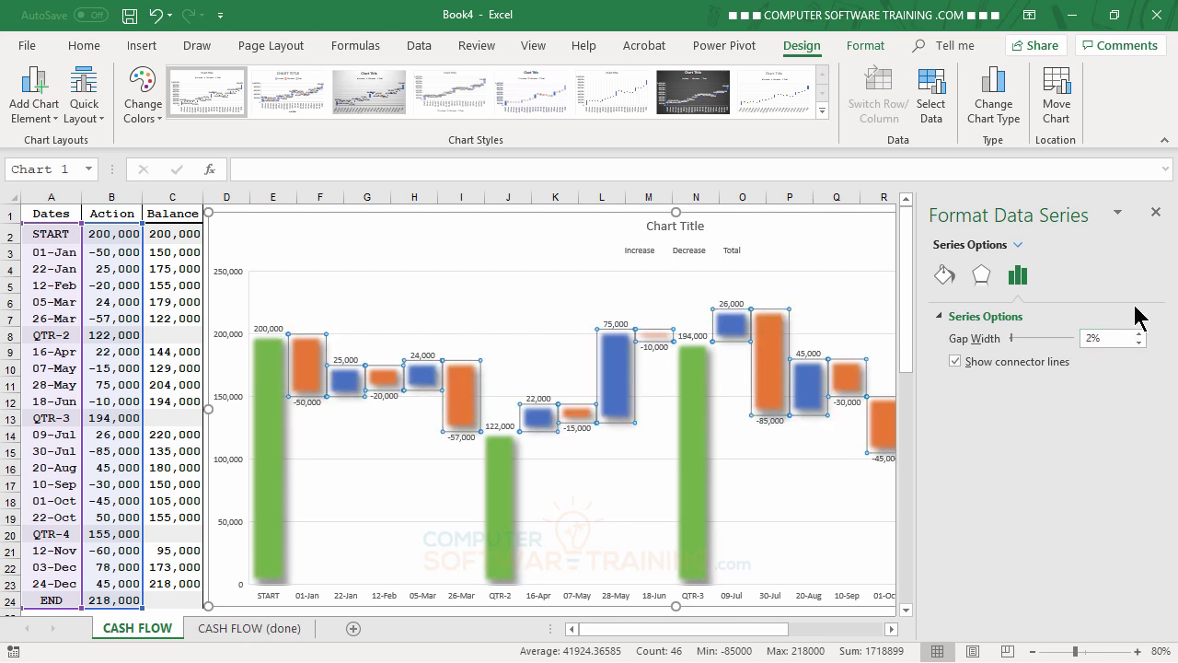
pyautogui.click(1154, 213)
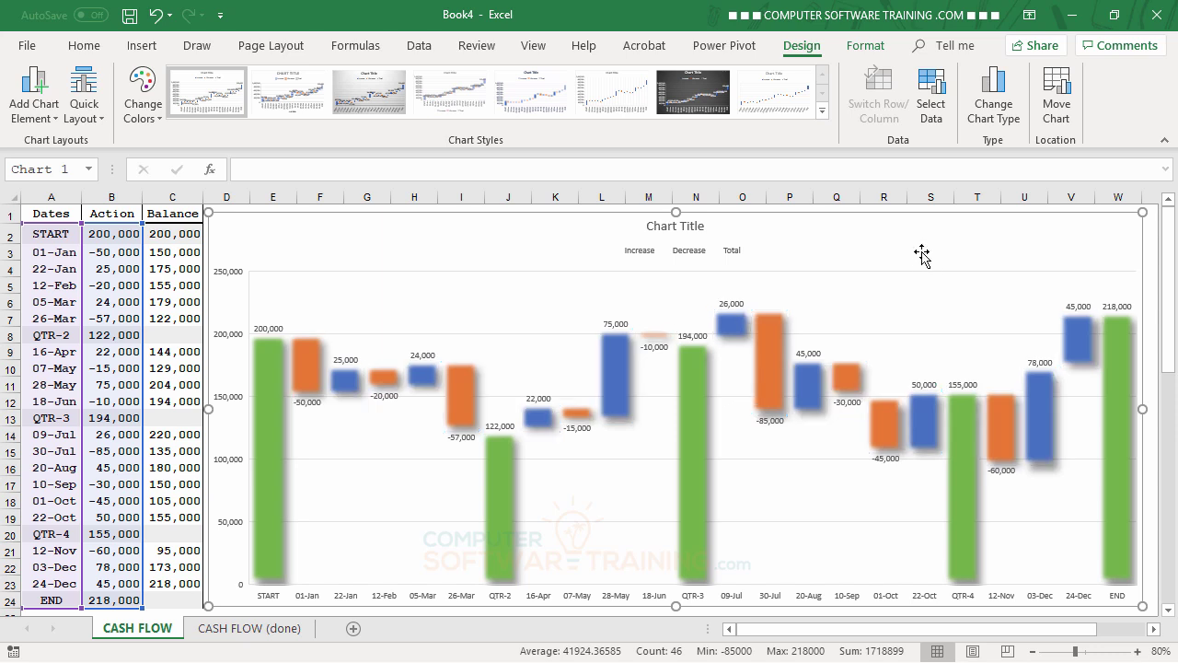
# - Reduce the waterfall series' soft edges to the second soft edge variation and deselect the series
pyautogui.click(701, 394)
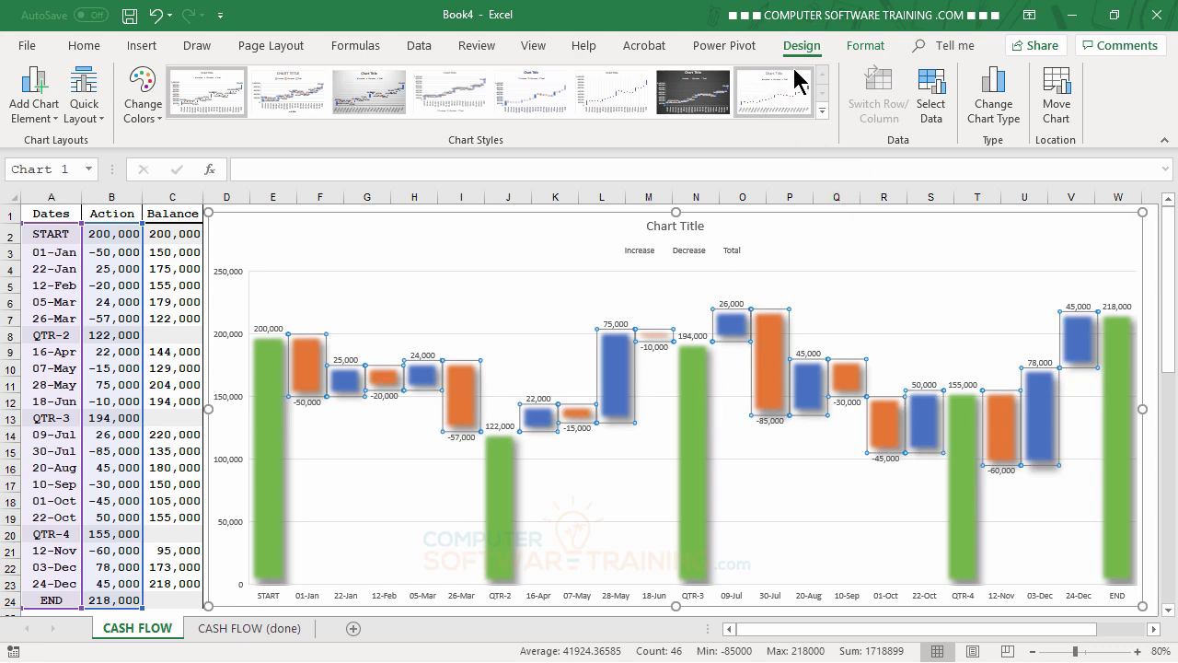
pyautogui.click(860, 53)
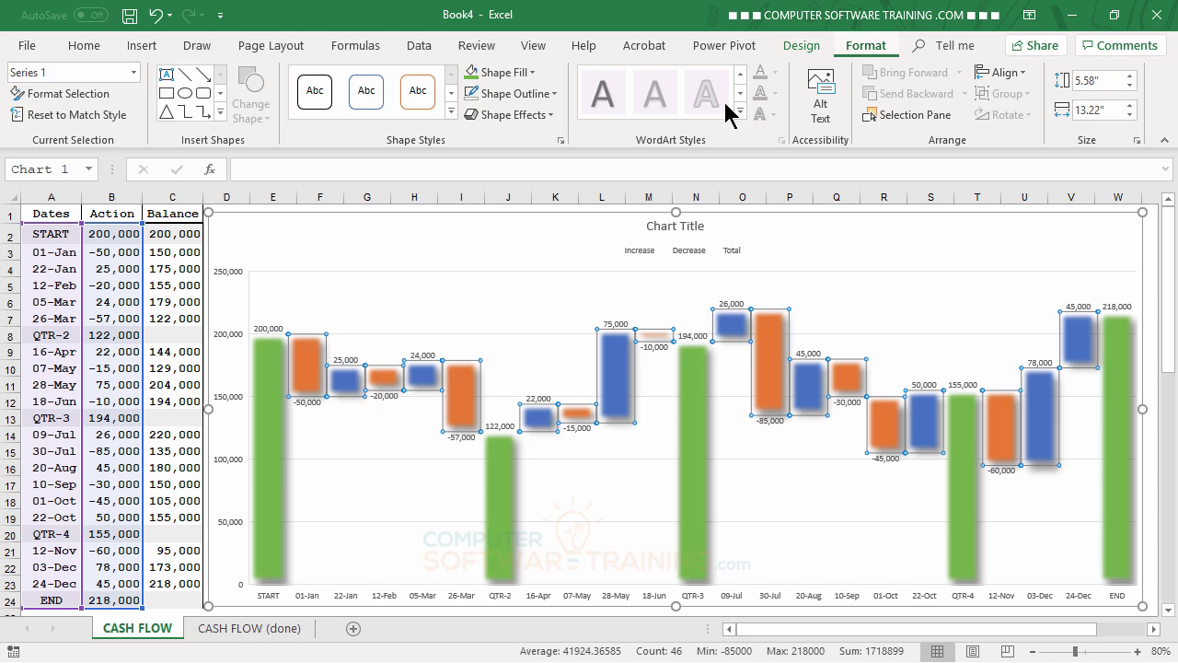
pyautogui.click(551, 113)
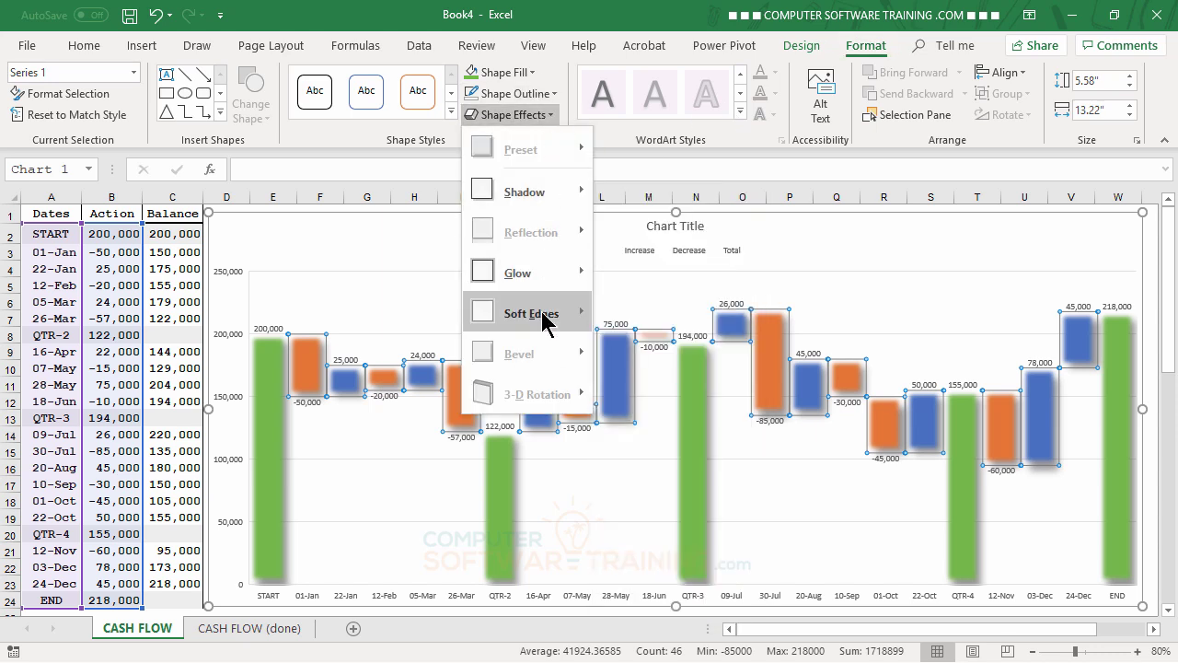
pyautogui.moveTo(541, 316)
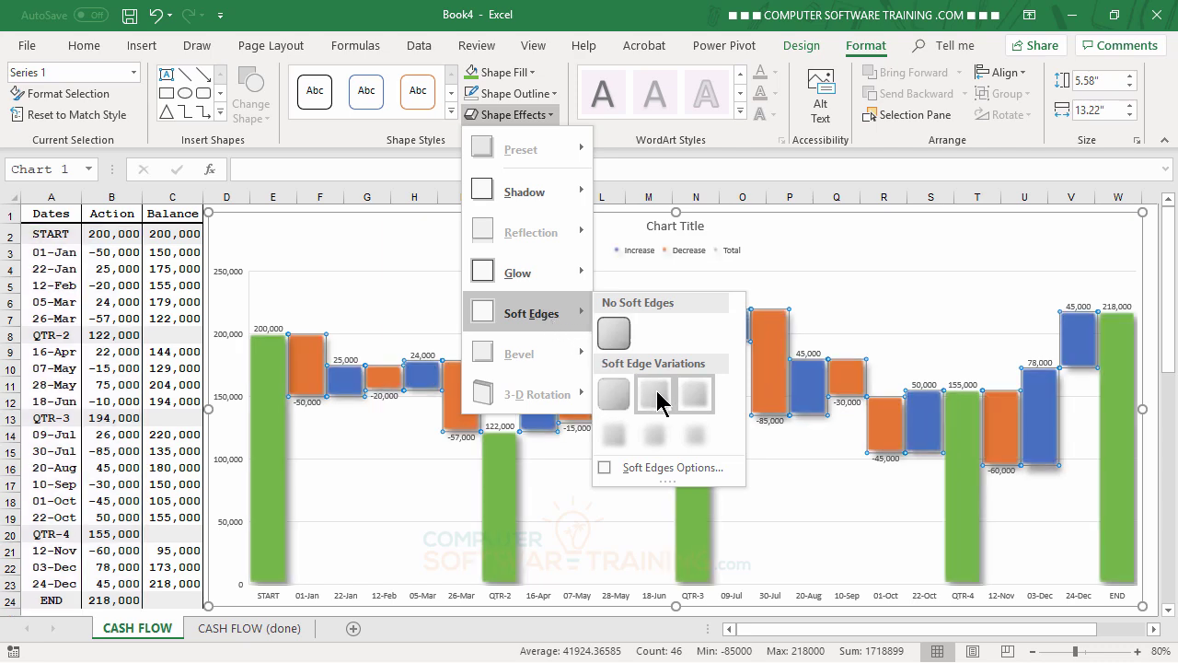
pyautogui.click(657, 390)
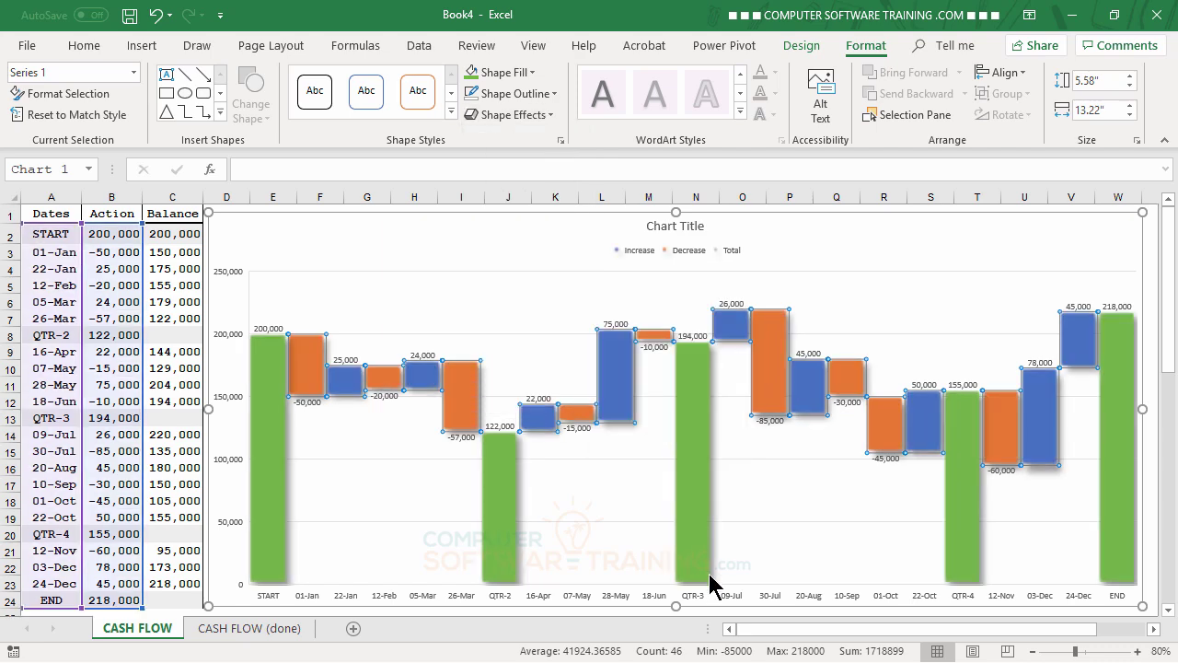
pyautogui.click(785, 537)
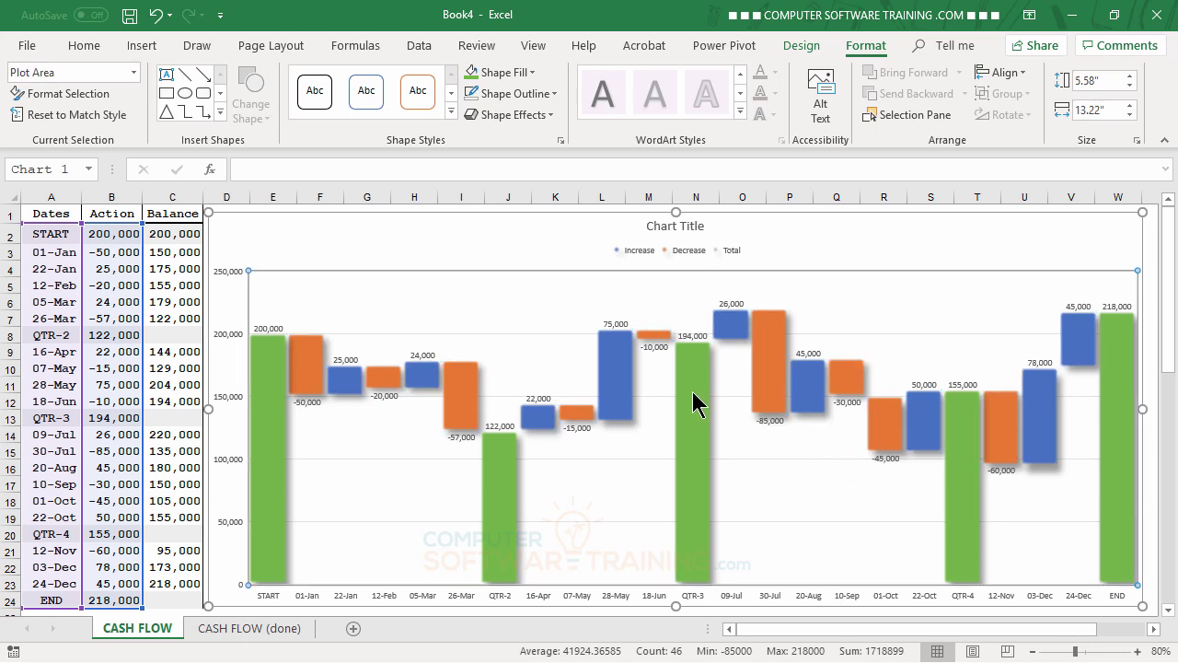
# - Set the gap width of the waterfall series to 15%, close the formatting pane and deselect the series
pyautogui.moveTo(696, 401)
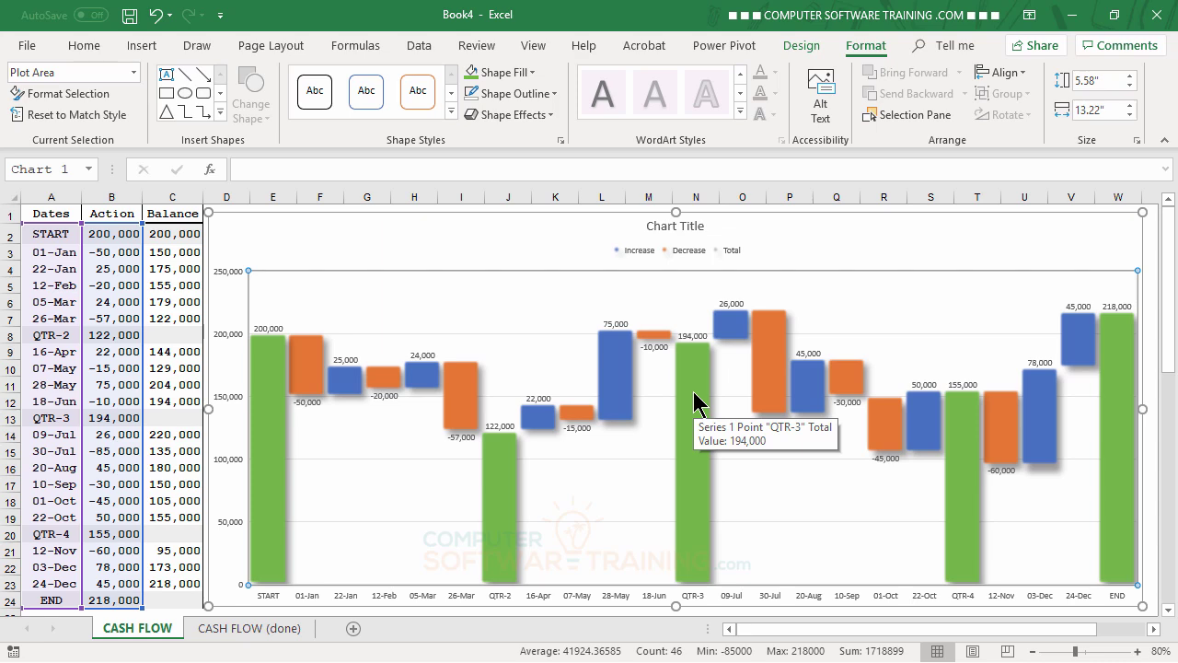
pyautogui.doubleClick(696, 402)
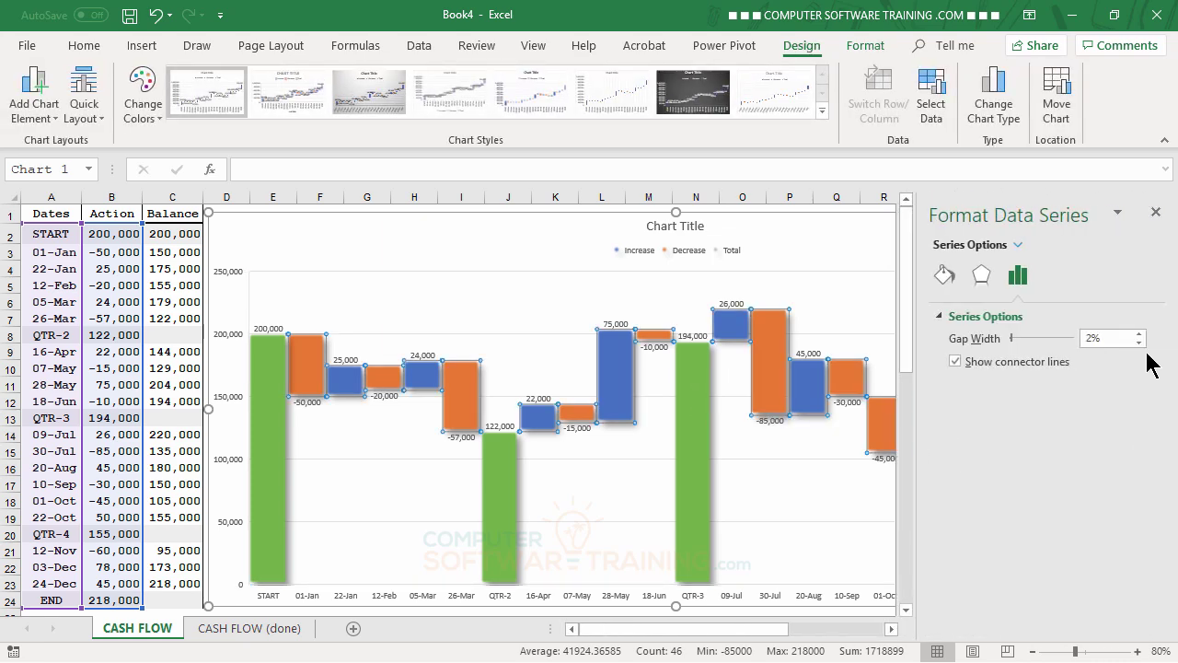
pyautogui.click(1140, 335)
pyautogui.click(1141, 335)
pyautogui.click(1140, 335)
pyautogui.click(1141, 335)
pyautogui.click(1141, 335)
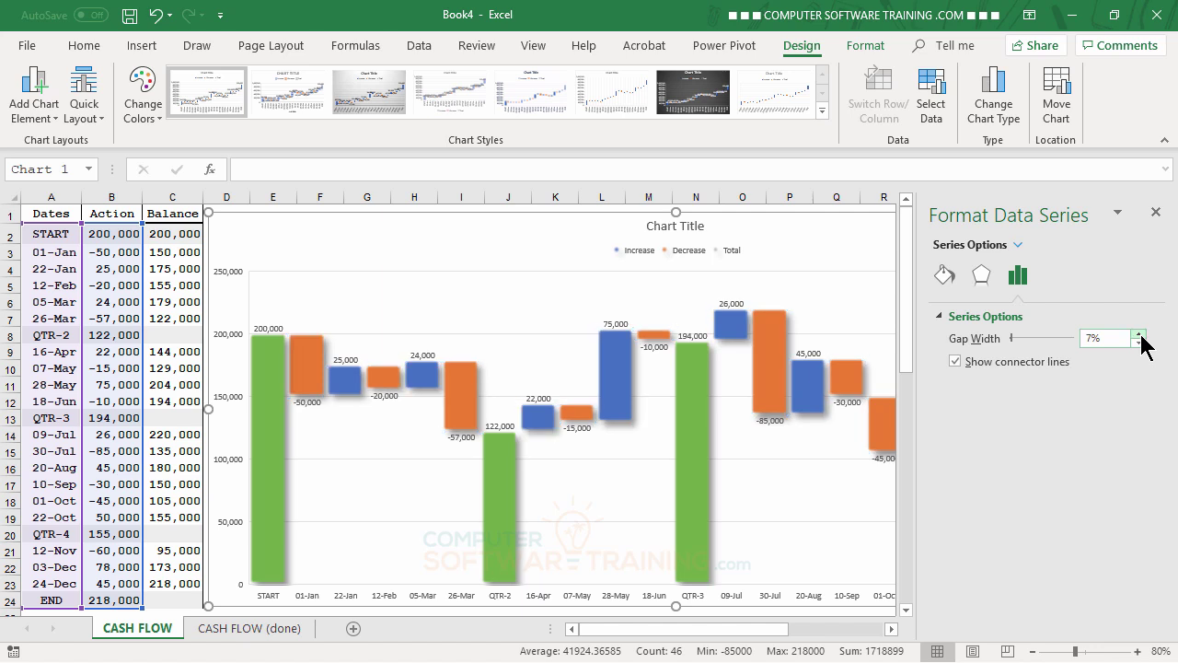
pyautogui.click(1140, 335)
pyautogui.click(1141, 335)
pyautogui.click(1141, 335)
pyautogui.click(1141, 335)
pyautogui.click(1140, 335)
pyautogui.click(1140, 335)
pyautogui.click(1141, 335)
pyautogui.click(1141, 335)
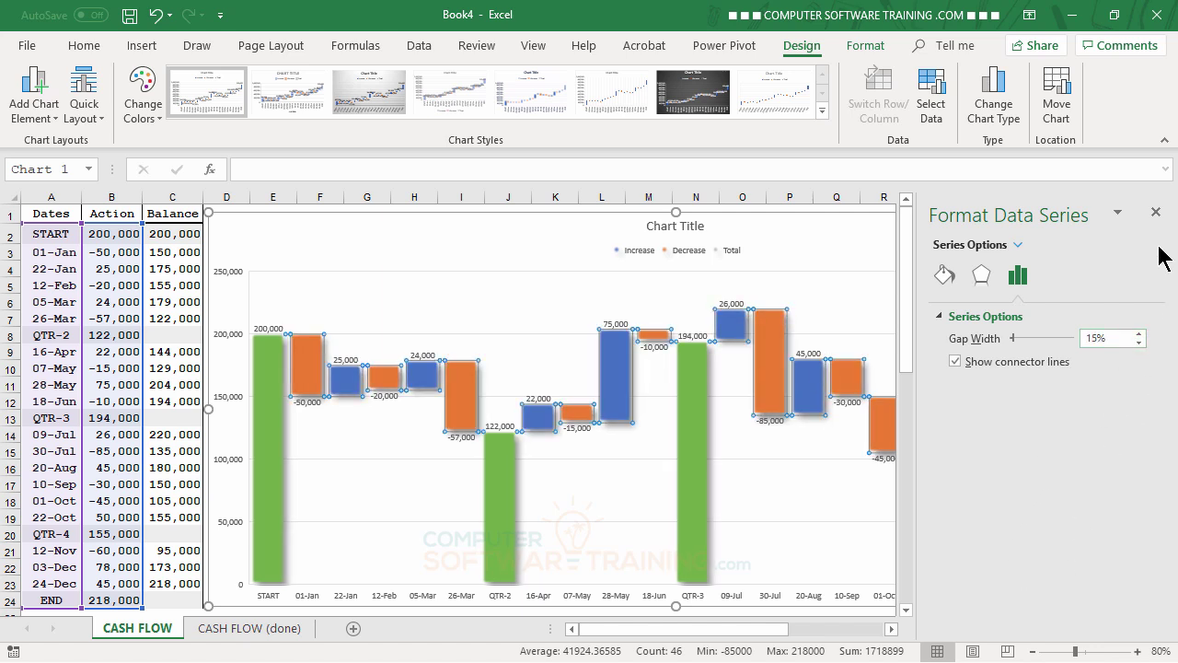
pyautogui.click(1156, 212)
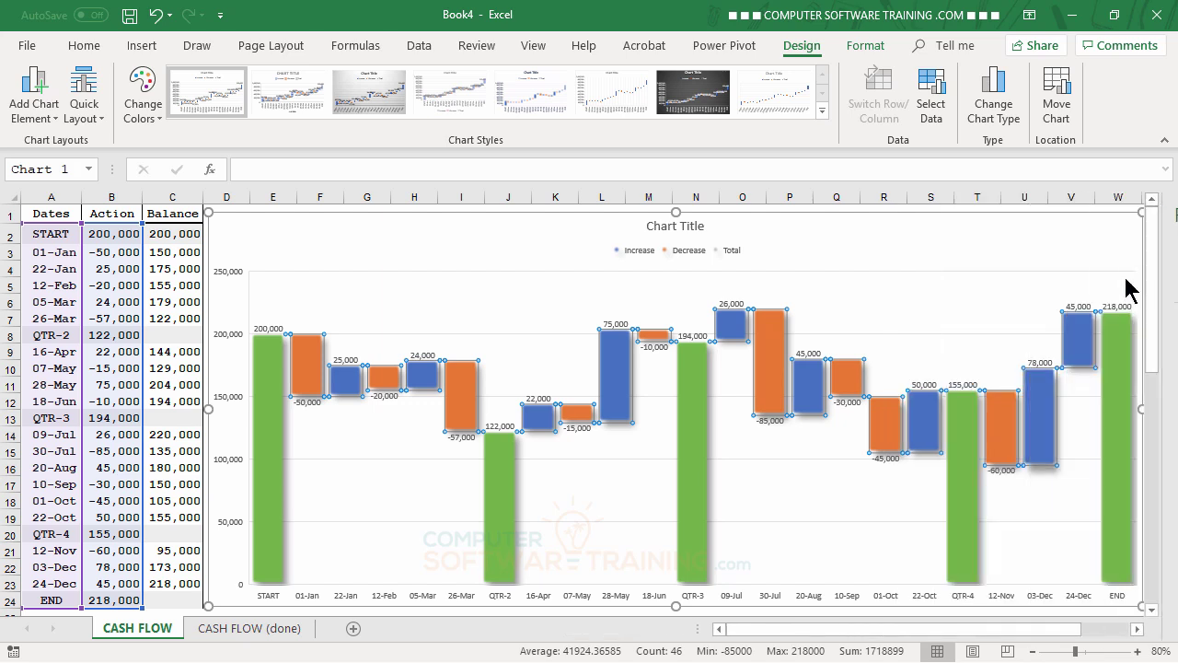
pyautogui.click(969, 247)
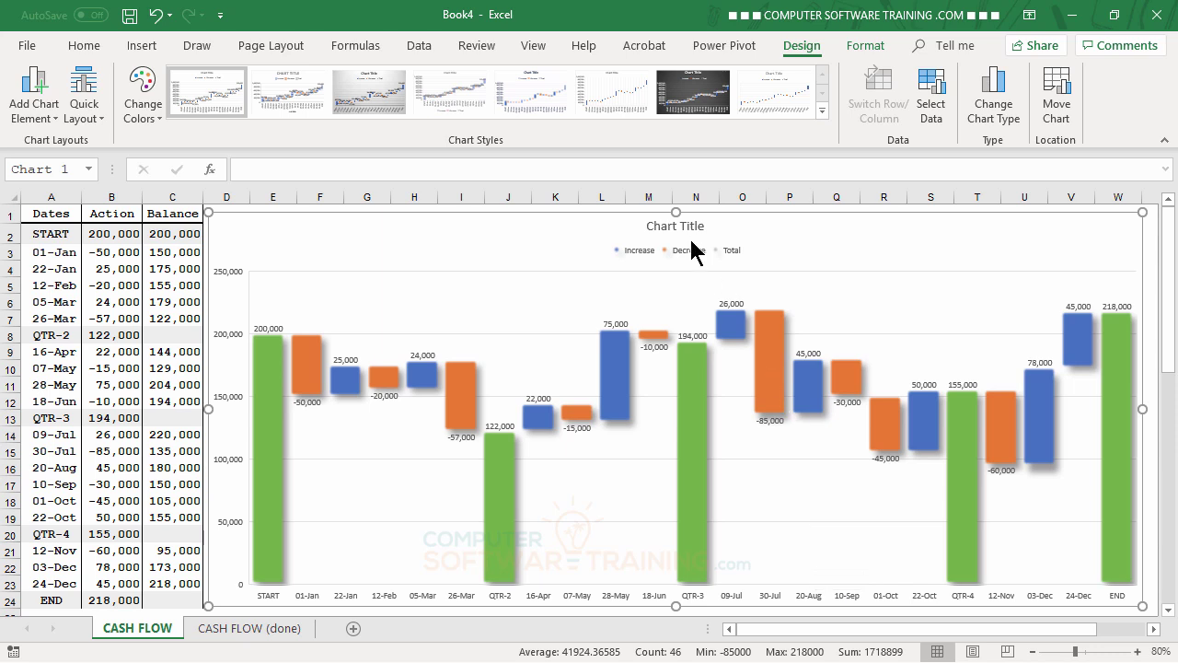
# - Replace the chart title with the pasted text "Discombobulated Almalgomated Holdings - Cash Flow 2023"
pyautogui.click(689, 225)
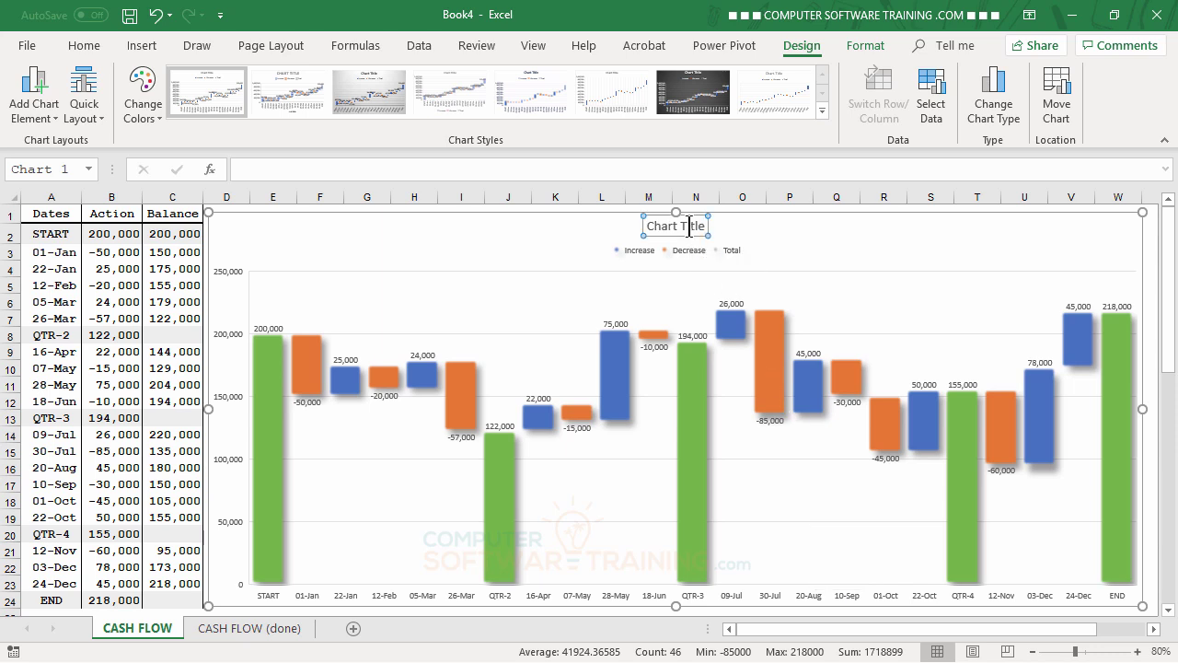
pyautogui.hotkey('ctrl', 'v')
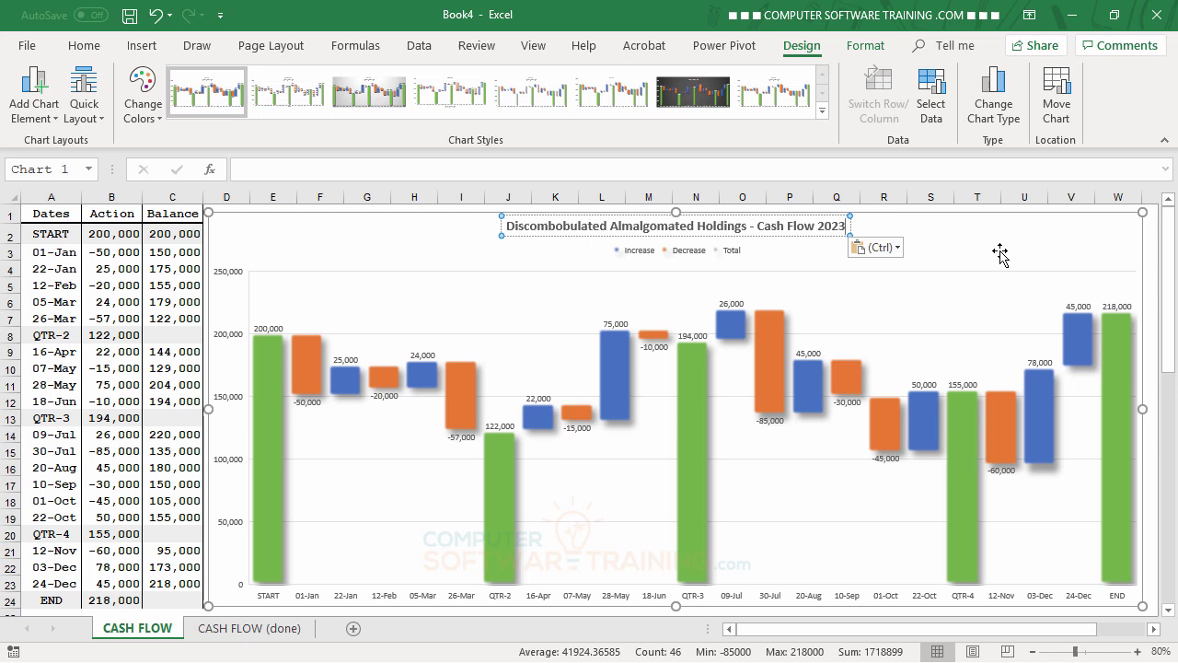
pyautogui.click(999, 255)
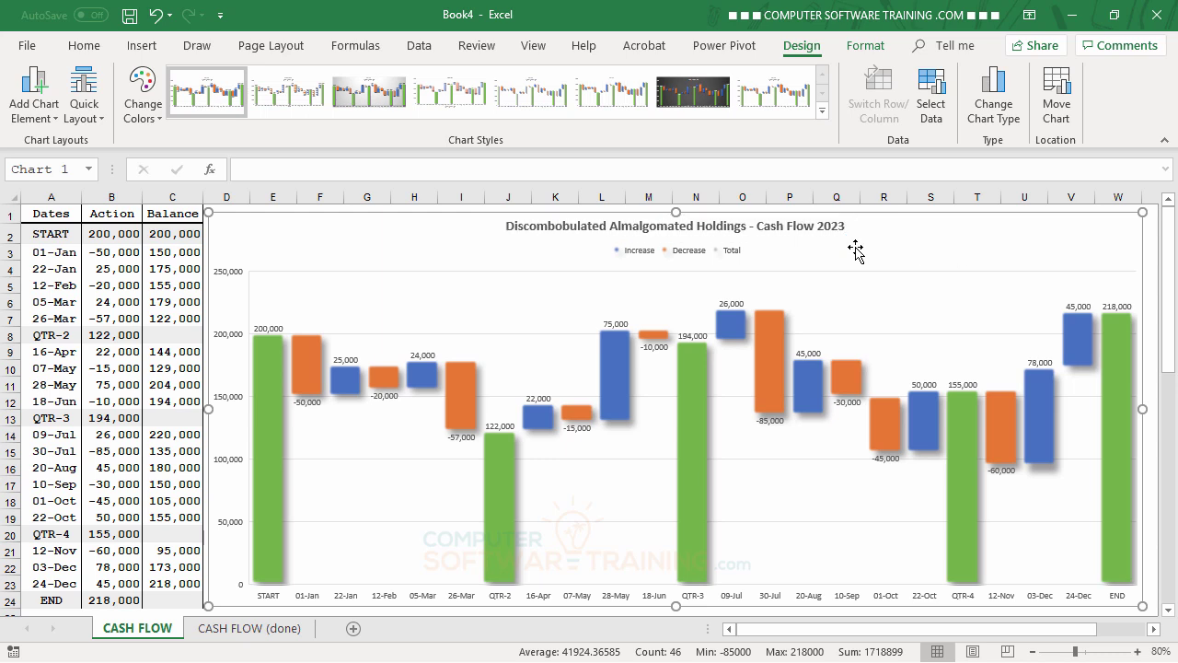
# - Enlarge the chart title's font to 18 pt
pyautogui.click(829, 231)
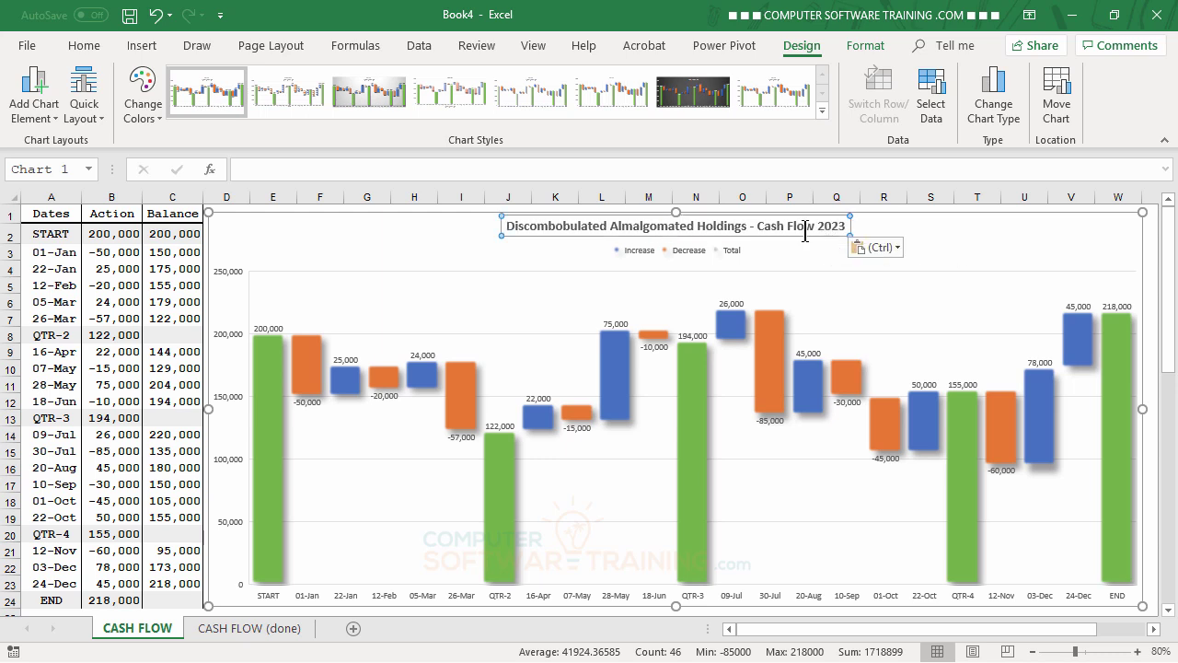
pyautogui.click(93, 51)
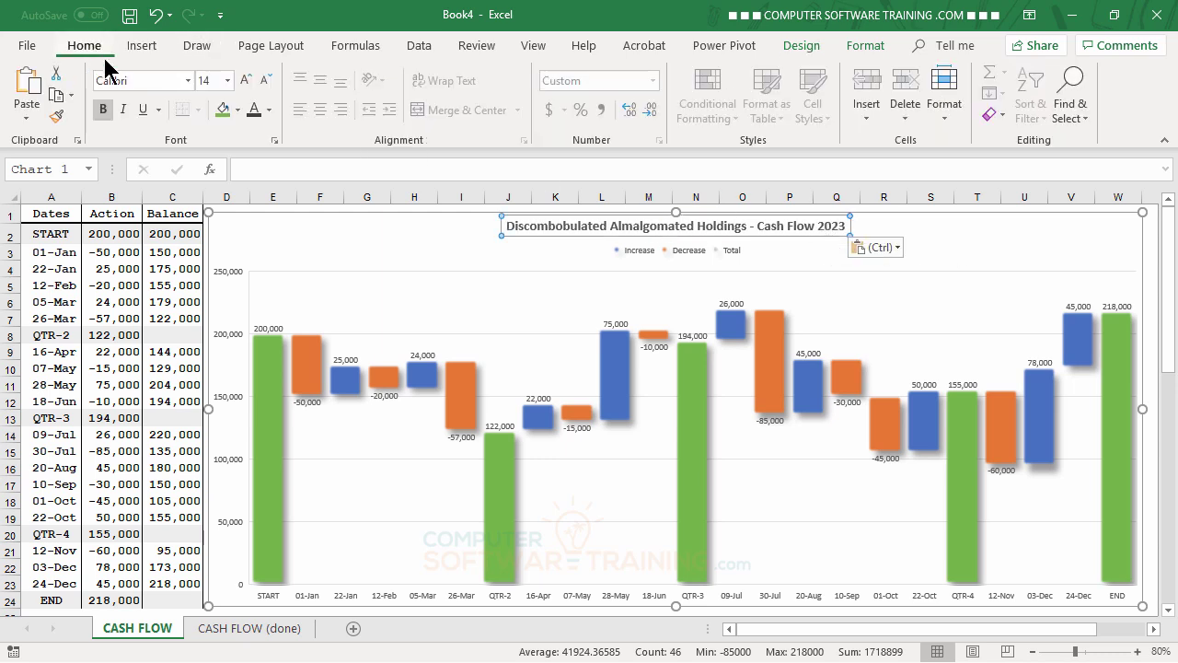
pyautogui.click(245, 80)
pyautogui.click(245, 80)
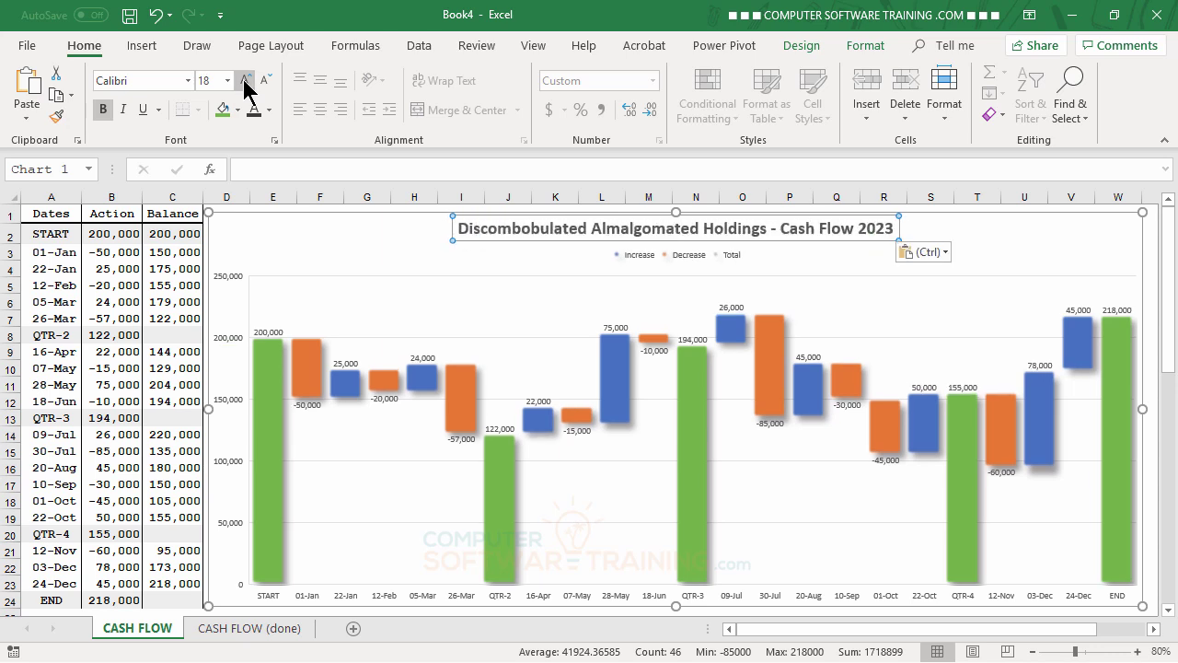
# - Enlarge the chart legend's font to 10.5 pt and make it bold
pyautogui.click(692, 265)
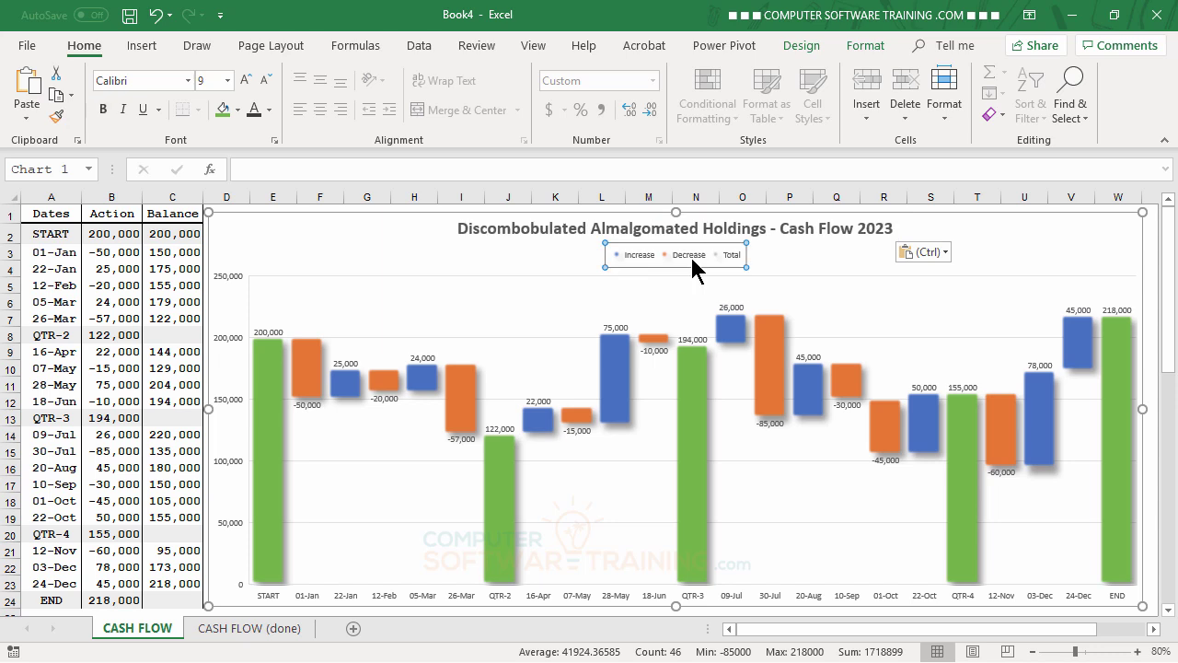
pyautogui.click(245, 80)
pyautogui.click(245, 80)
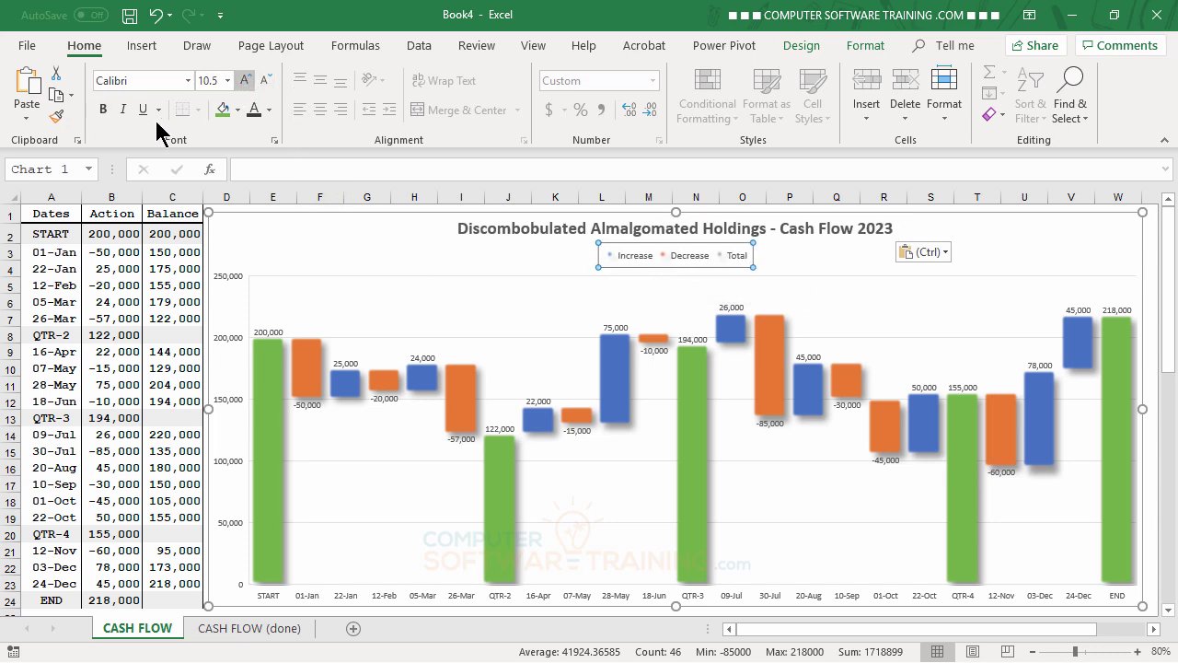
pyautogui.click(102, 111)
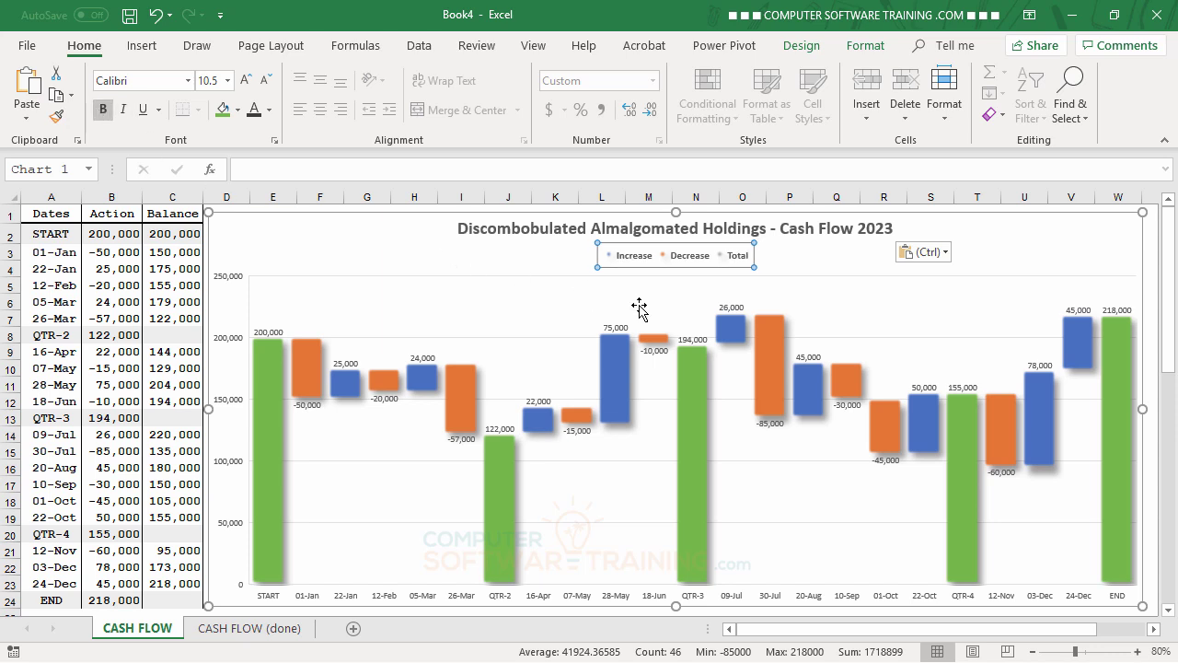
pyautogui.click(803, 230)
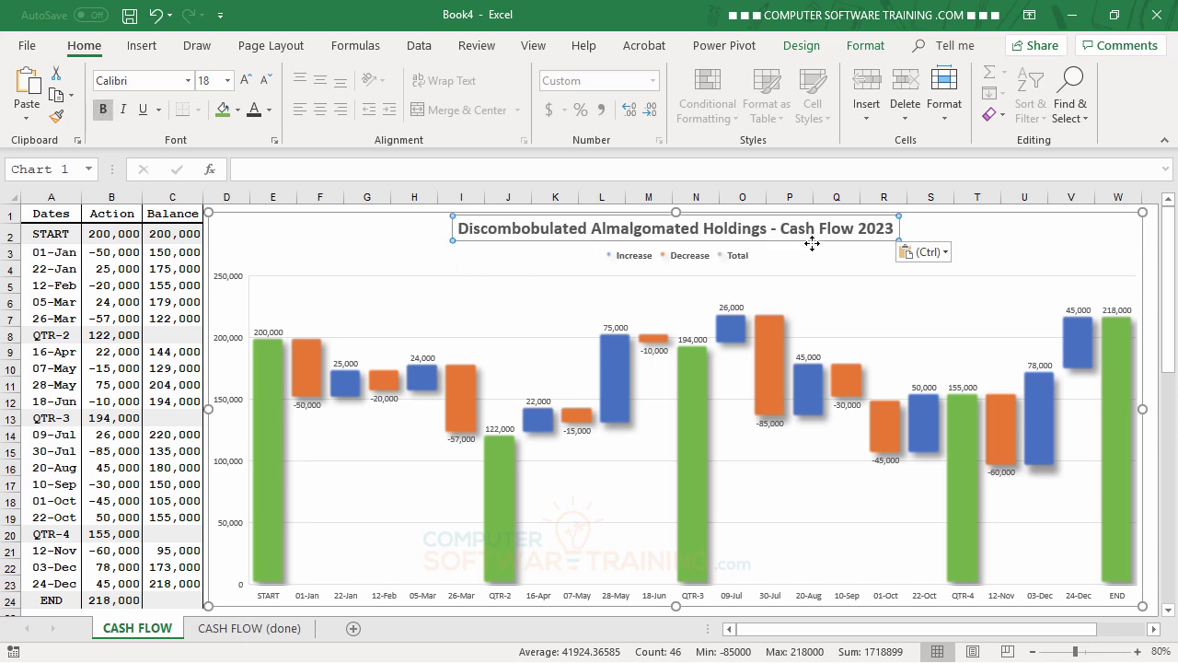
pyautogui.click(1019, 255)
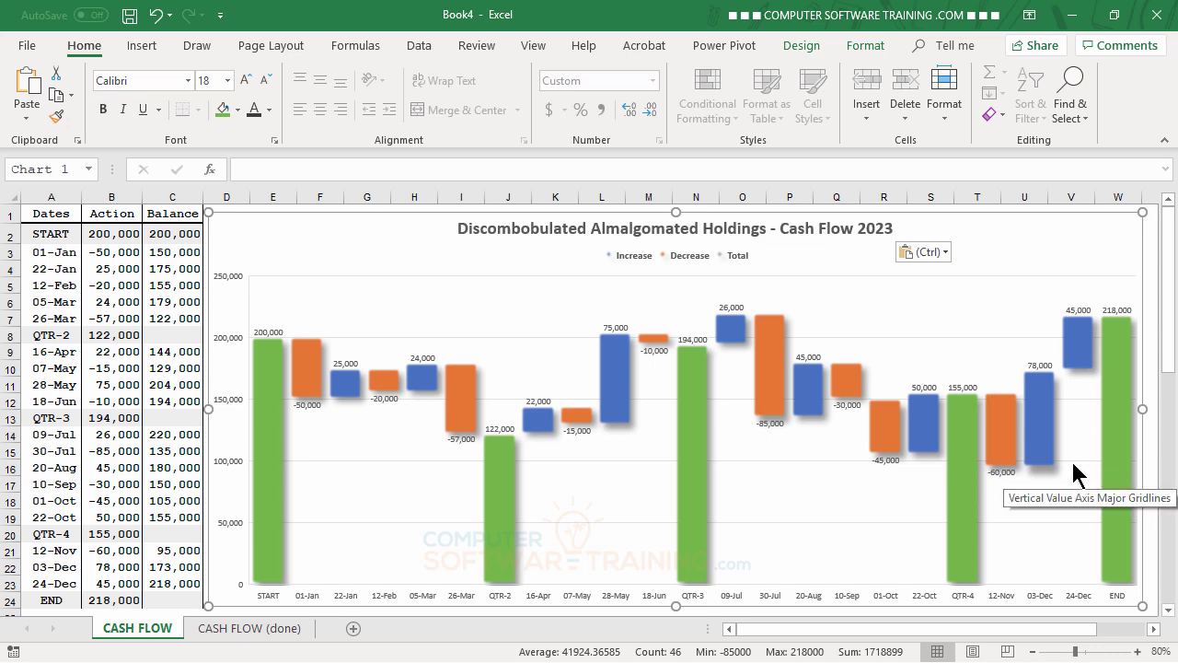
# - Make the vertical axis labels bold and increase their font size to 10 pt
pyautogui.click(227, 274)
pyautogui.click(103, 110)
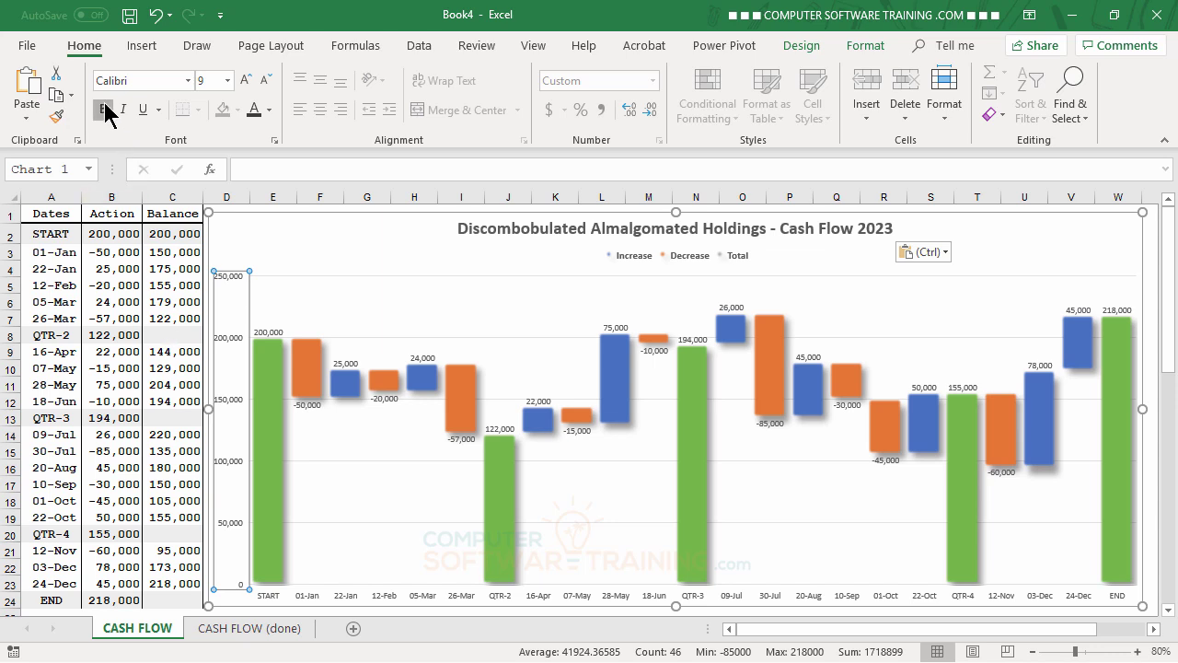
pyautogui.click(244, 81)
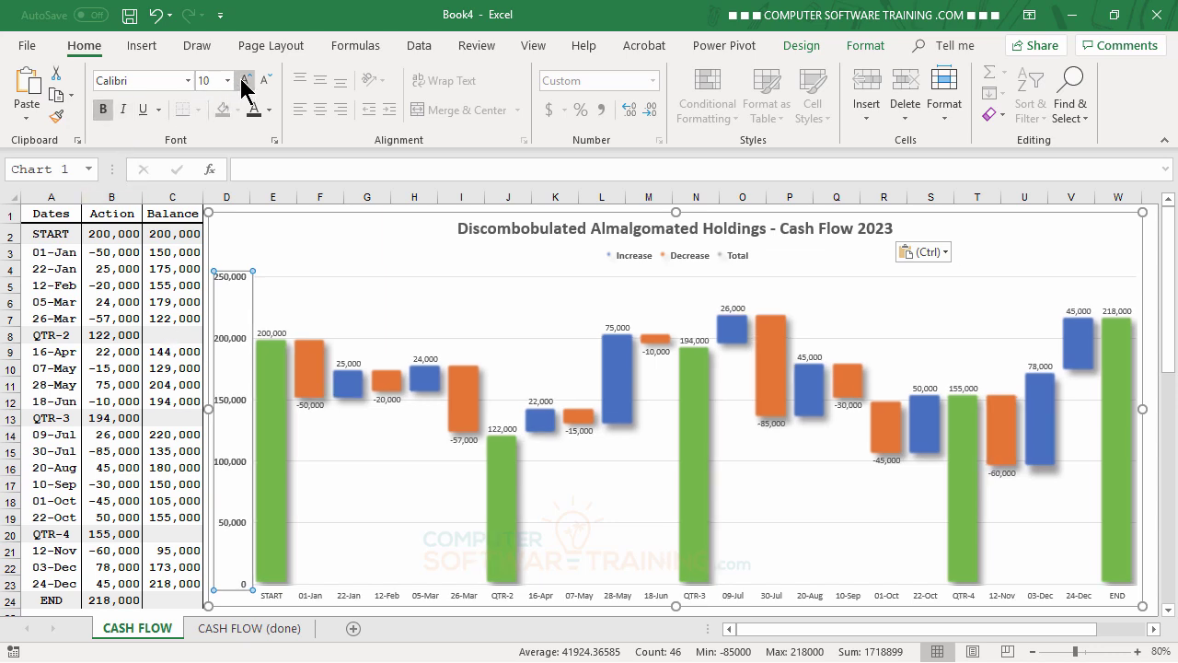
# - Make the horizontal axis labels bold and increase their font size to 10 pt
pyautogui.click(391, 592)
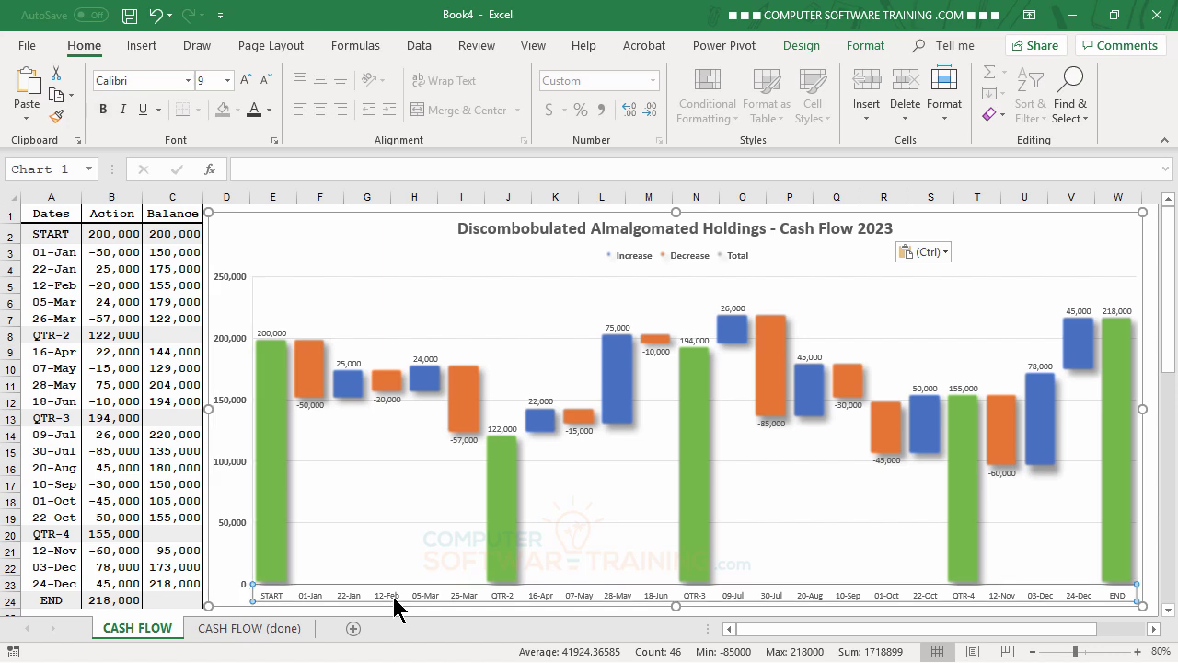
pyautogui.click(104, 109)
pyautogui.click(244, 81)
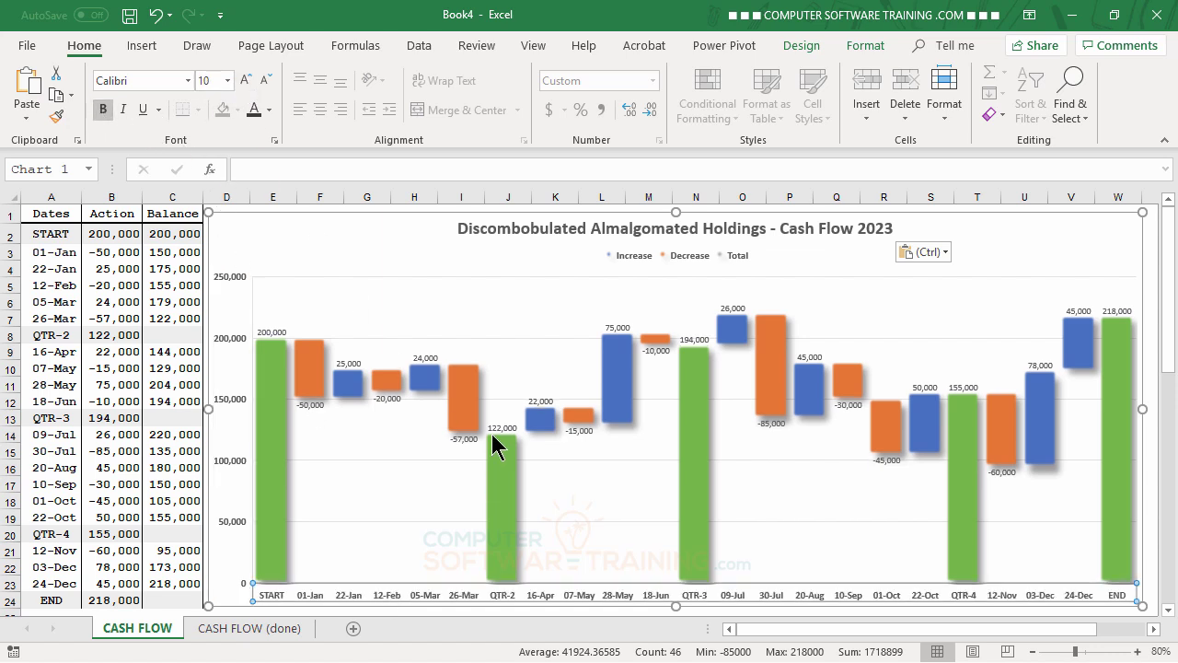
pyautogui.click(389, 253)
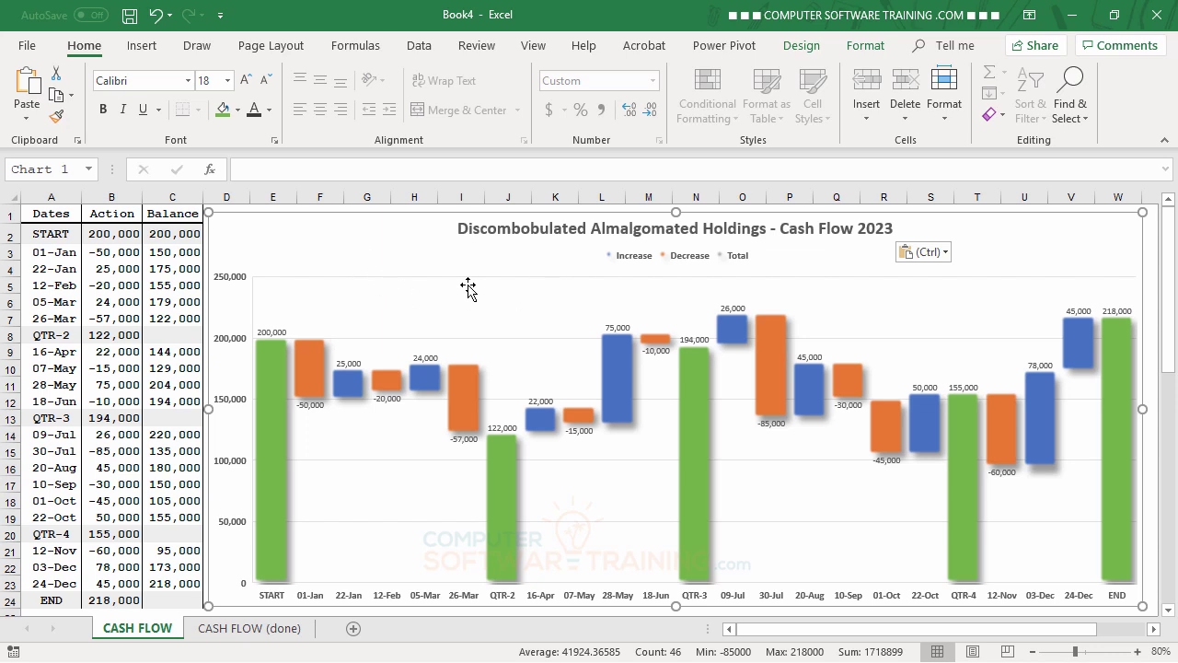
# - Fill the chart area with the picture file 3795270-beach-desktop-wallpaper-1920x1200 from the Desktop folder
pyautogui.doubleClick(1065, 257)
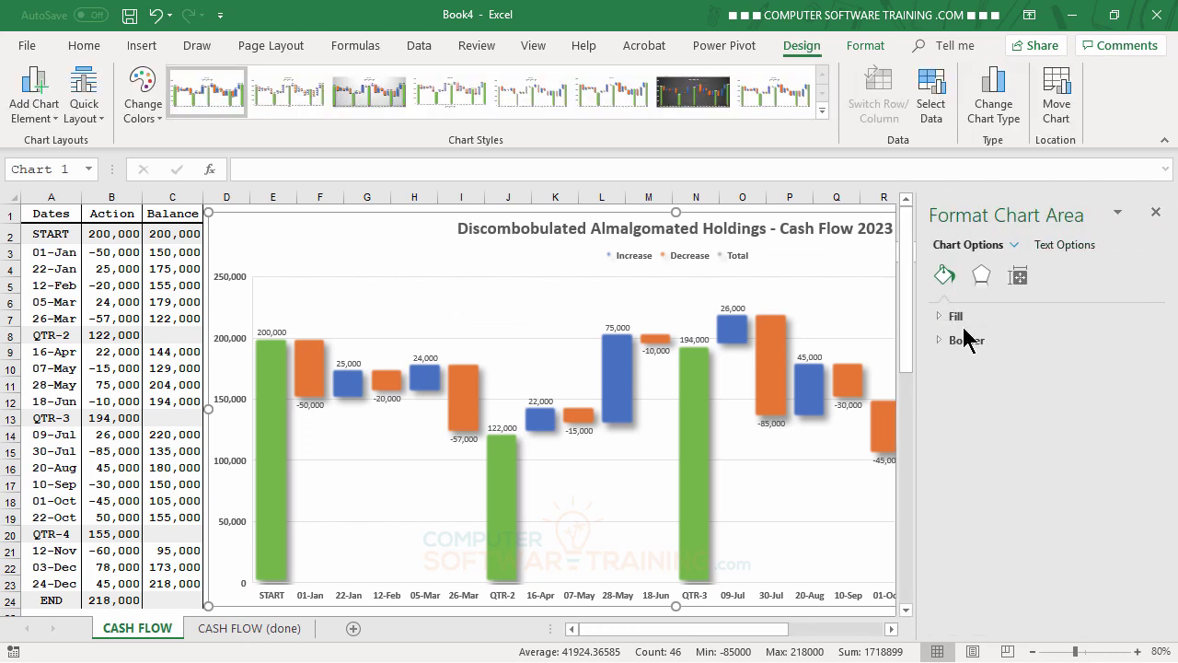
pyautogui.click(940, 317)
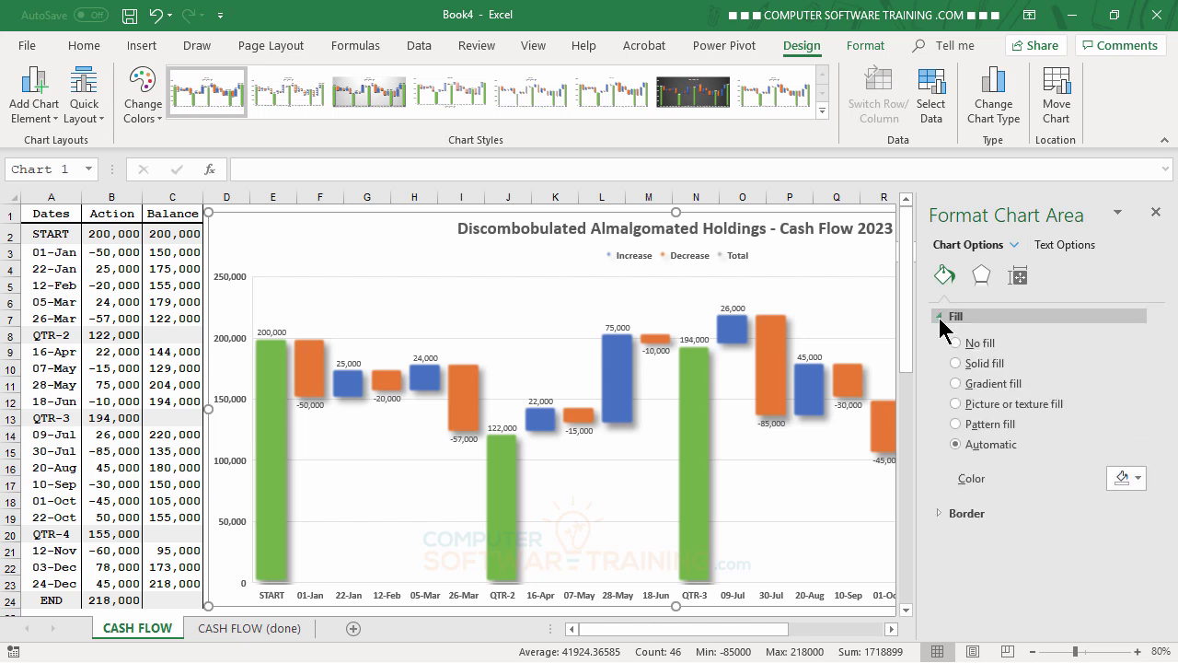
pyautogui.click(956, 404)
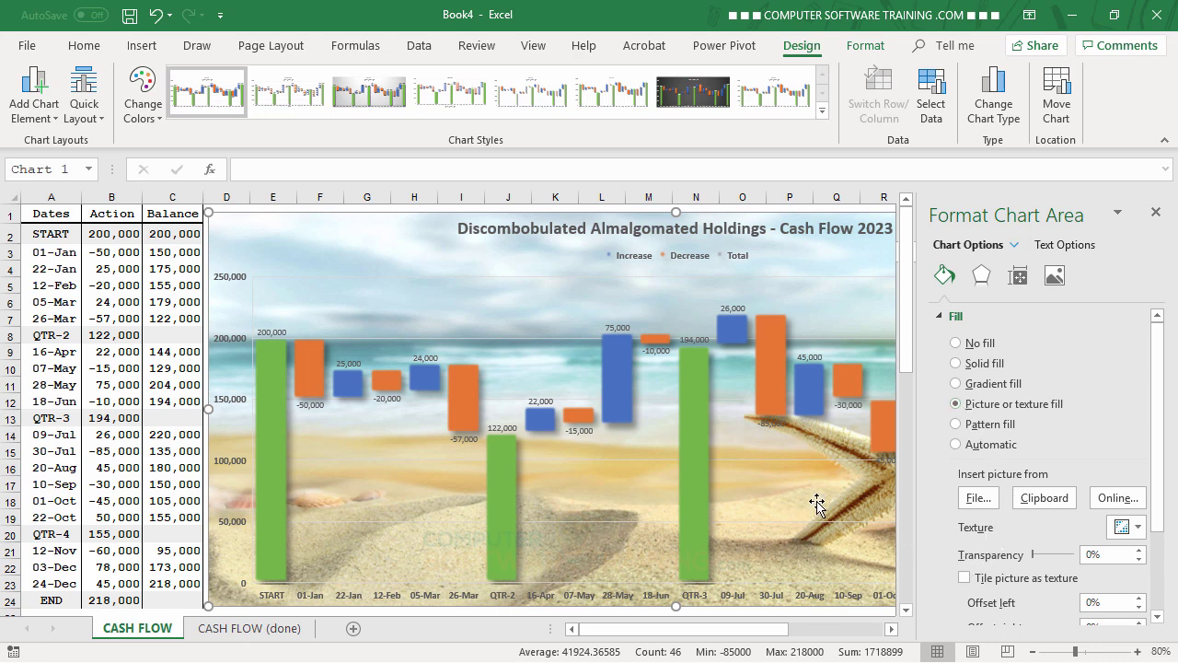
pyautogui.click(977, 501)
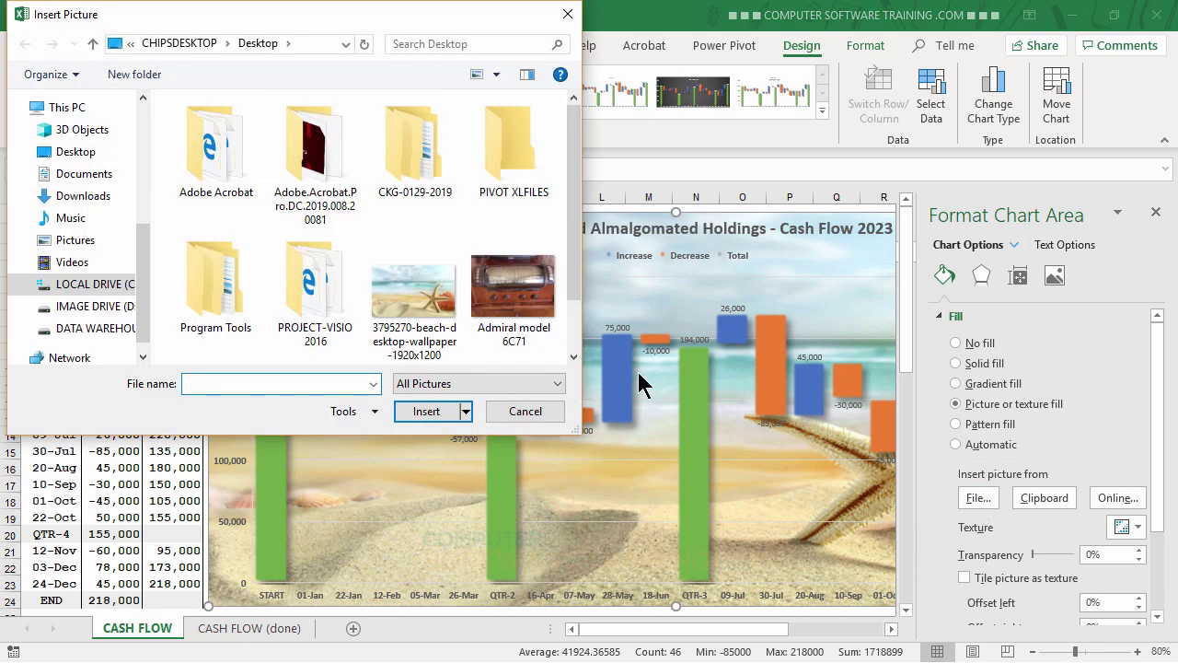
pyautogui.click(416, 303)
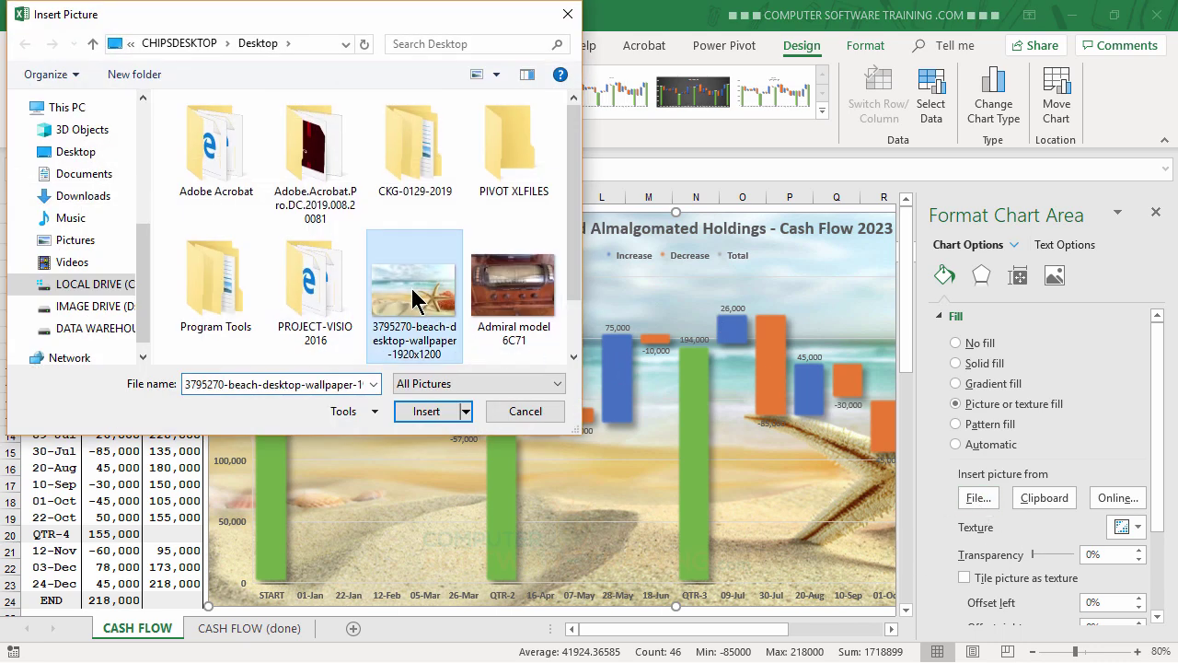
pyautogui.click(427, 411)
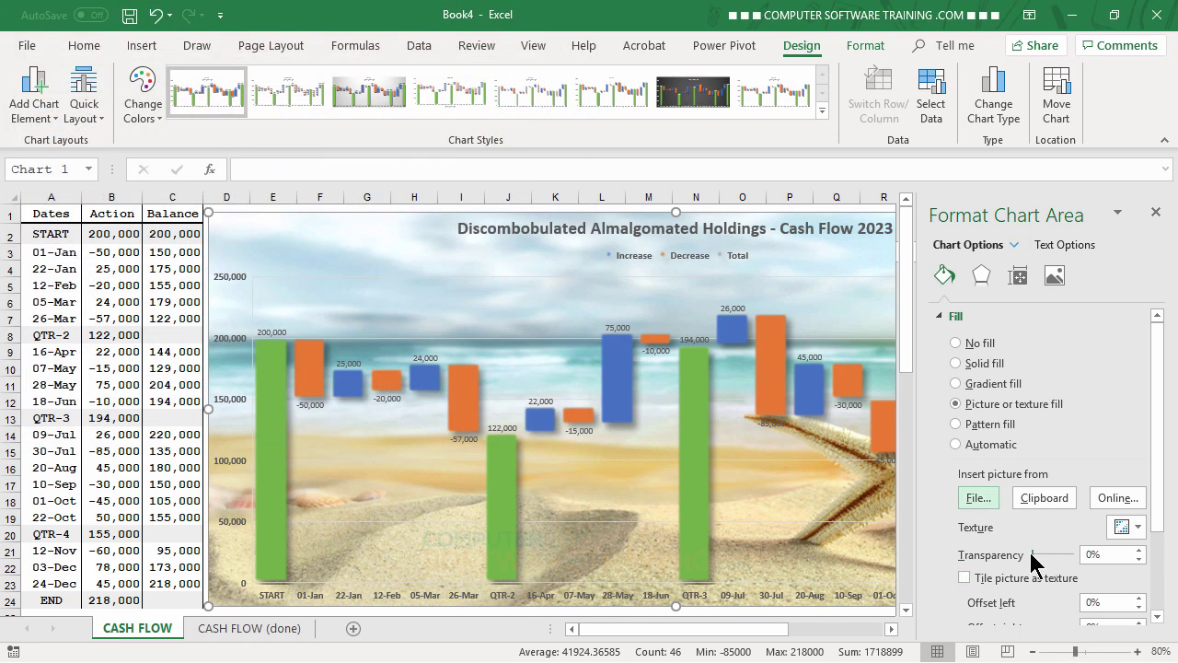
# - Set the chart area picture's transparency to 70%, close the formatting options and deselect the chart
pyautogui.moveTo(1031, 555); pyautogui.dragTo(1061, 562)
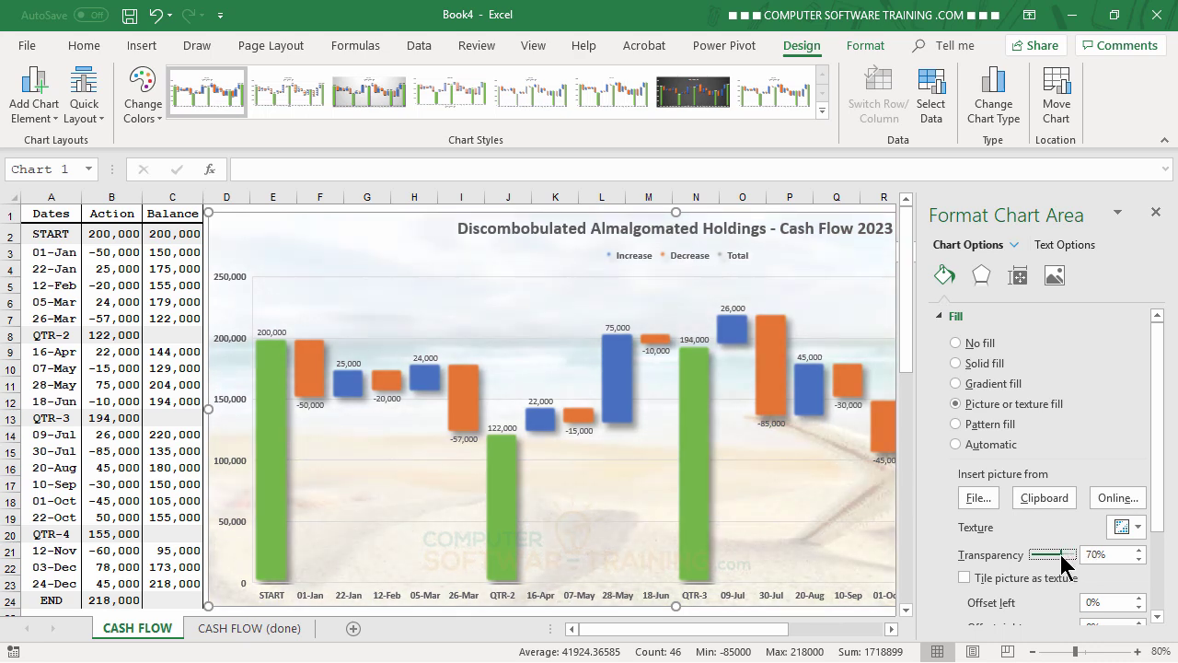
pyautogui.click(1156, 213)
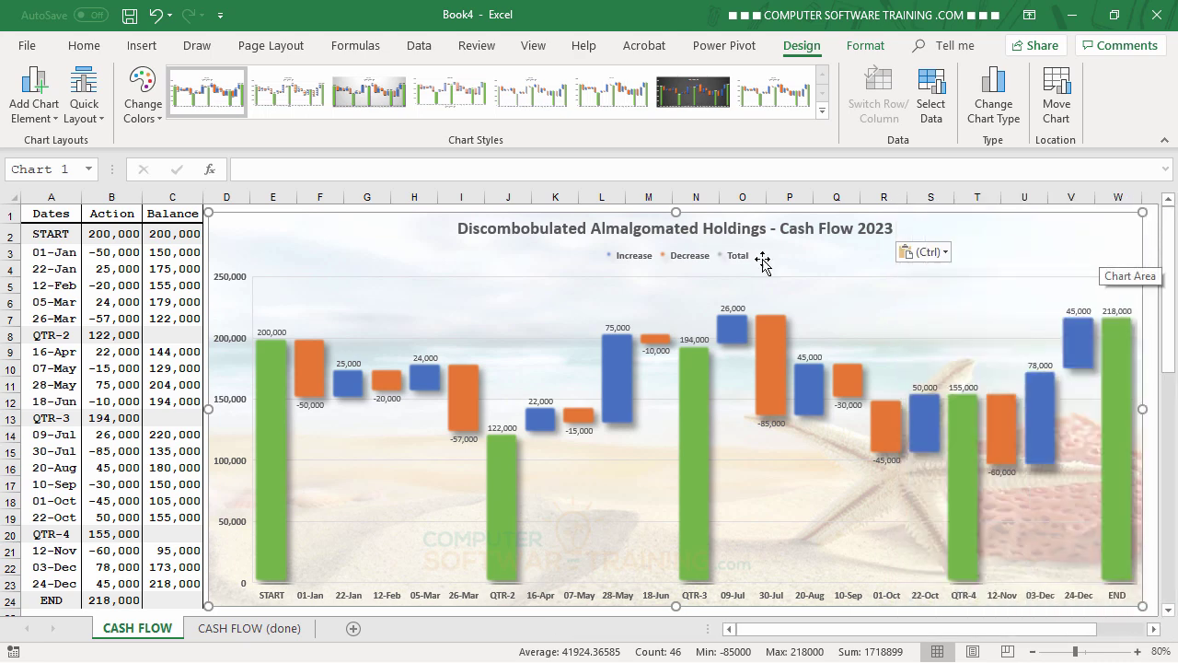
pyautogui.click(102, 269)
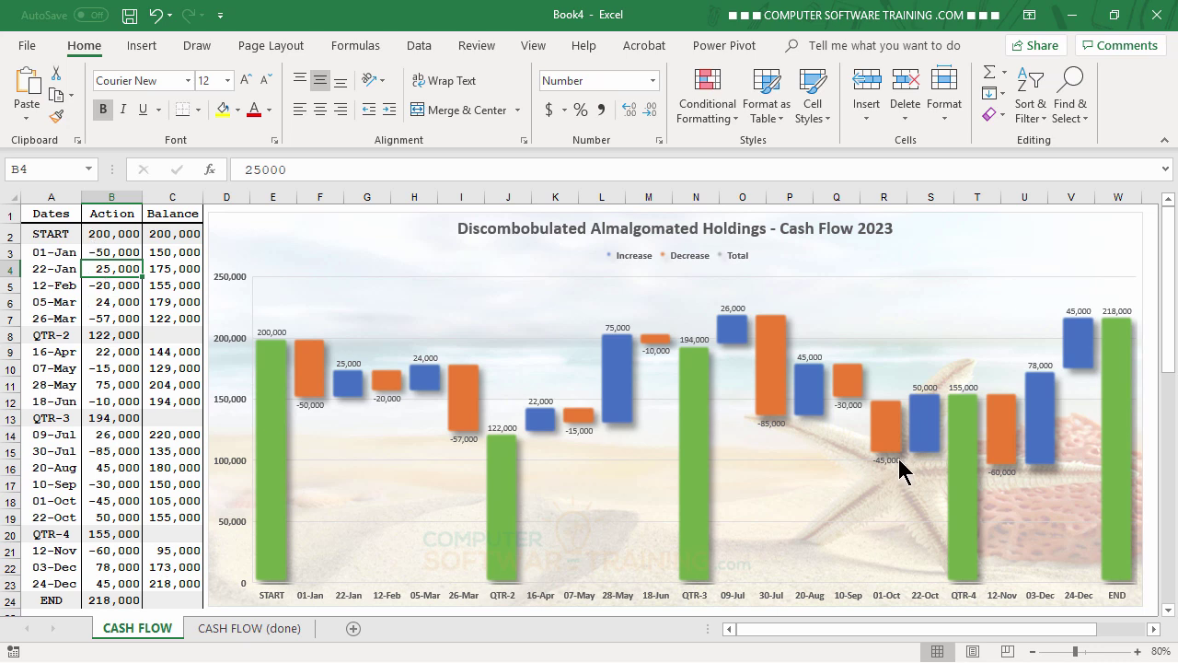
# - Change the 28-May action amount in cell B11 to 25000
pyautogui.click(117, 386)
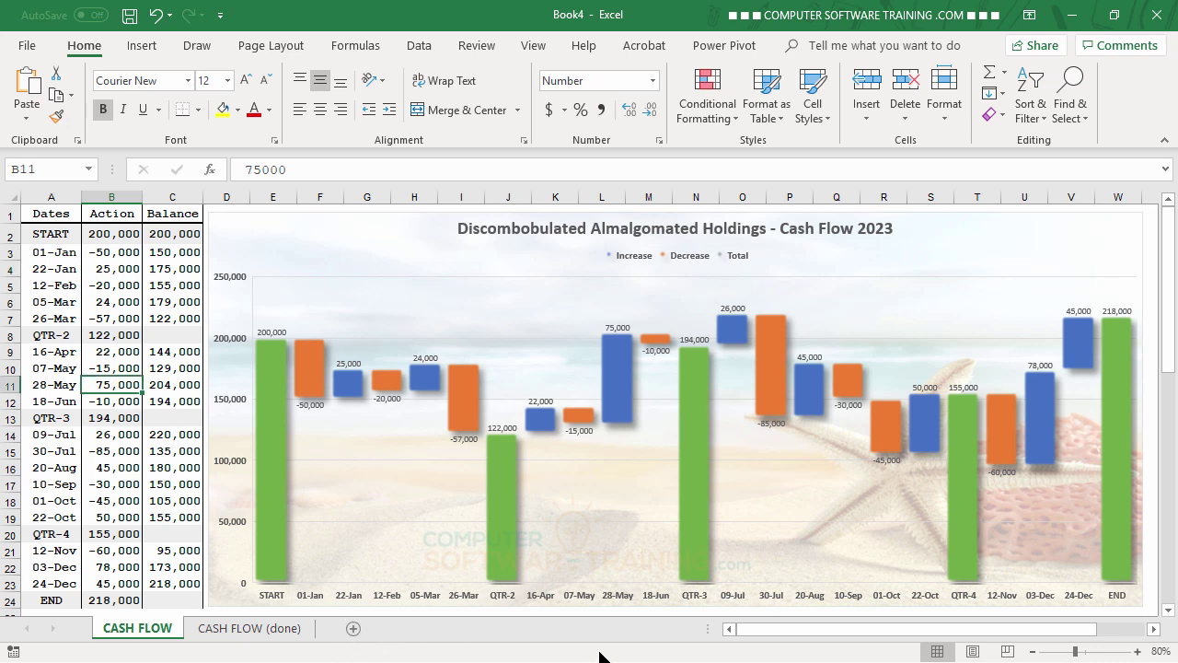
pyautogui.moveTo(626, 359)
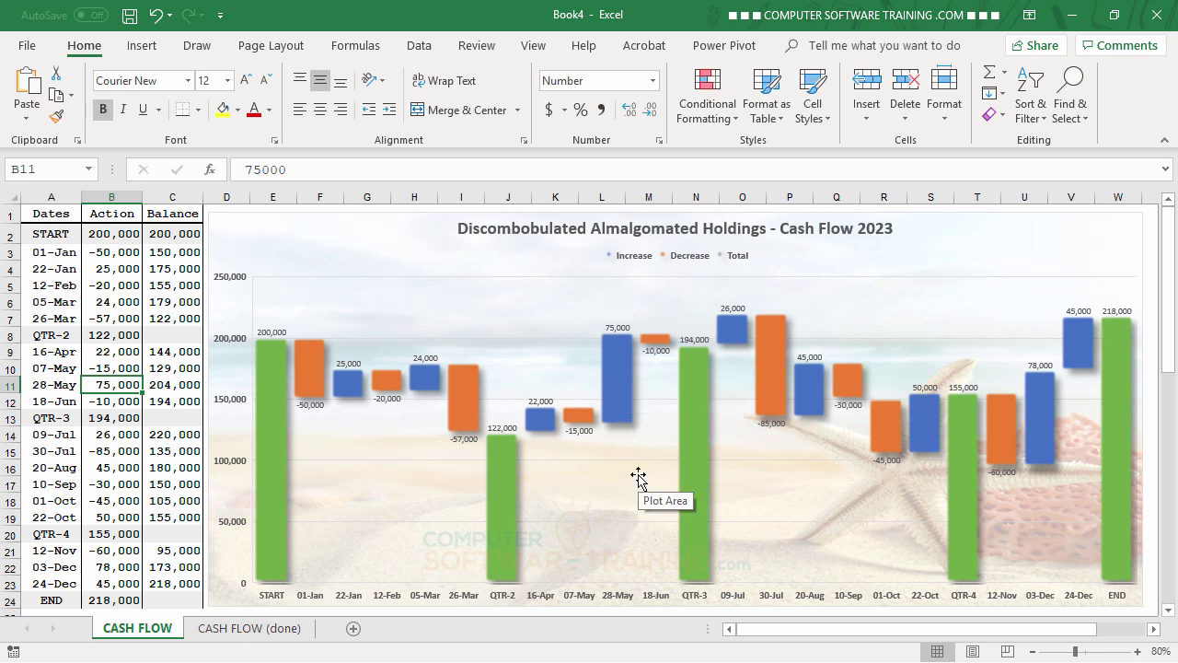
pyautogui.write('2')
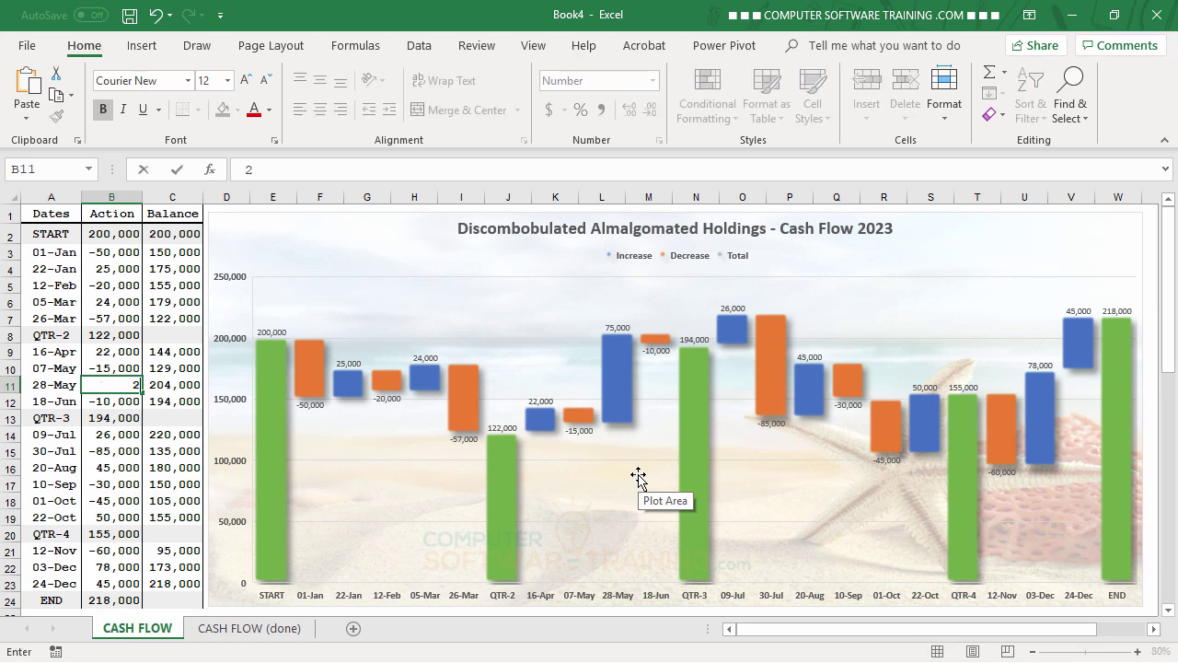
pyautogui.write('5000')
pyautogui.press('Return')
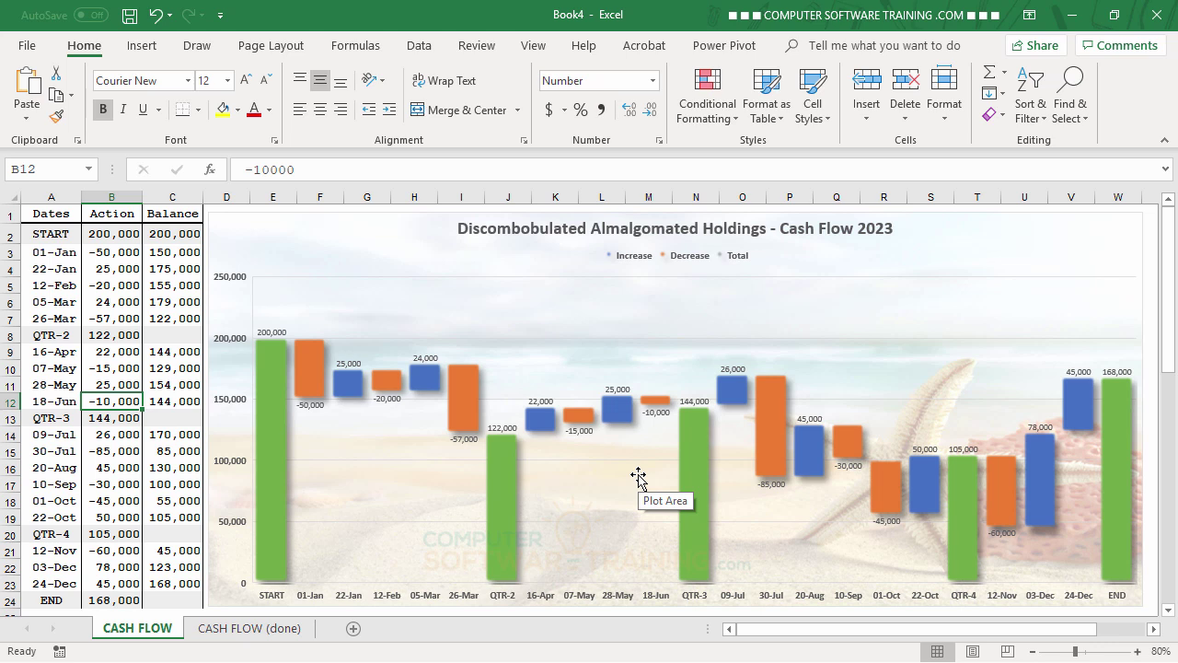
# - Change the 30-Jul action amount in cell B15 to -15000
pyautogui.click(119, 451)
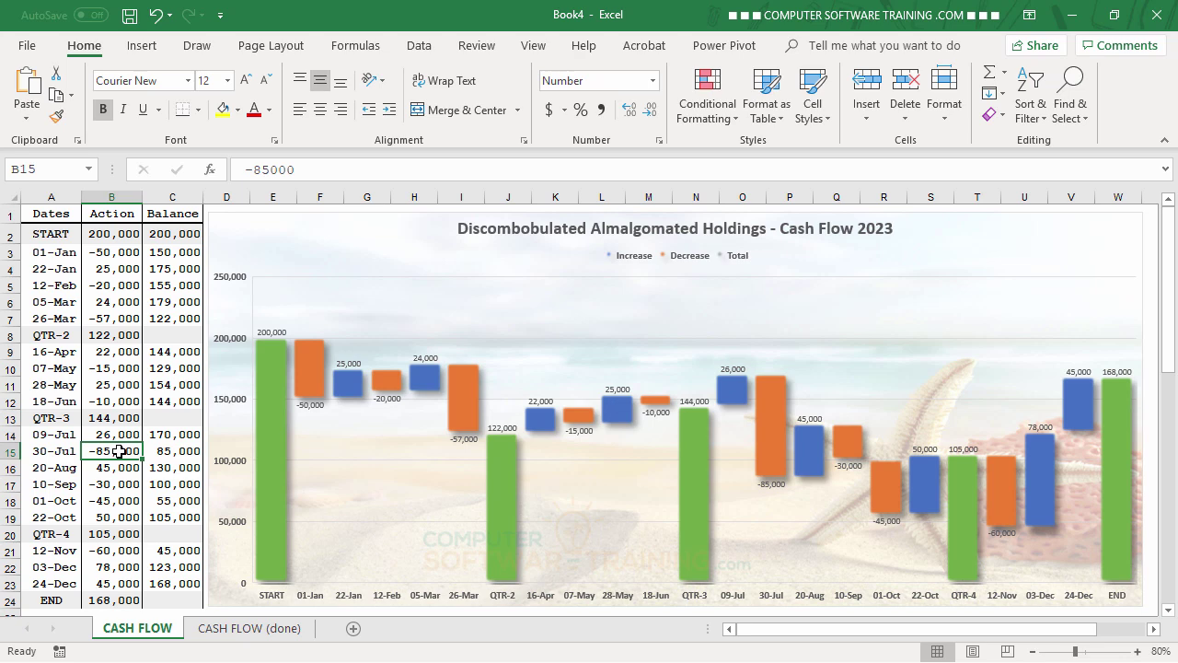
pyautogui.write('-')
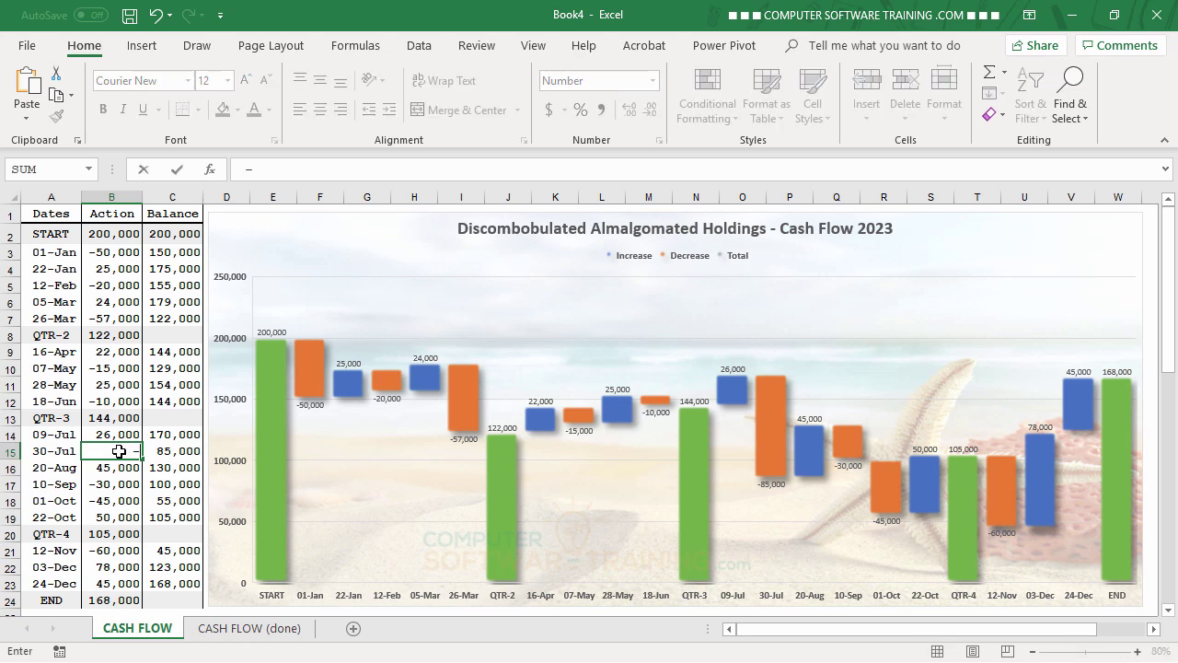
pyautogui.write('15000')
pyautogui.press('Return')
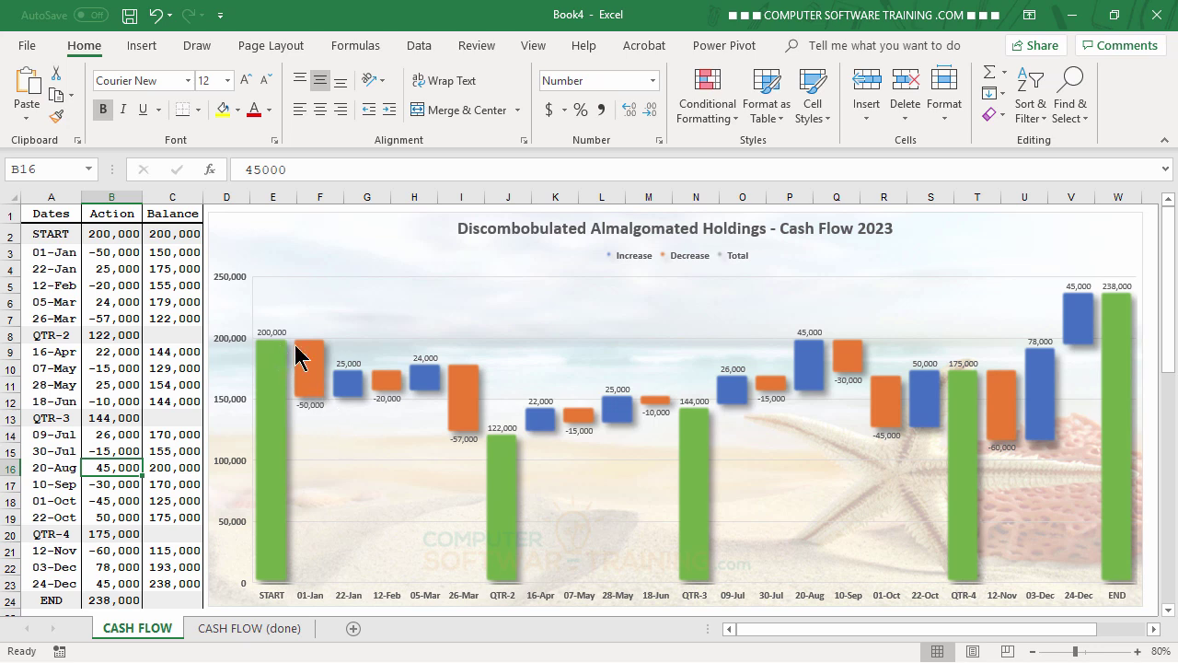
# - Apply the fourth Soft Edges variation to the chart area, and deselect the chart by selecting cell A1
pyautogui.moveTo(484, 413)
pyautogui.click(422, 217)
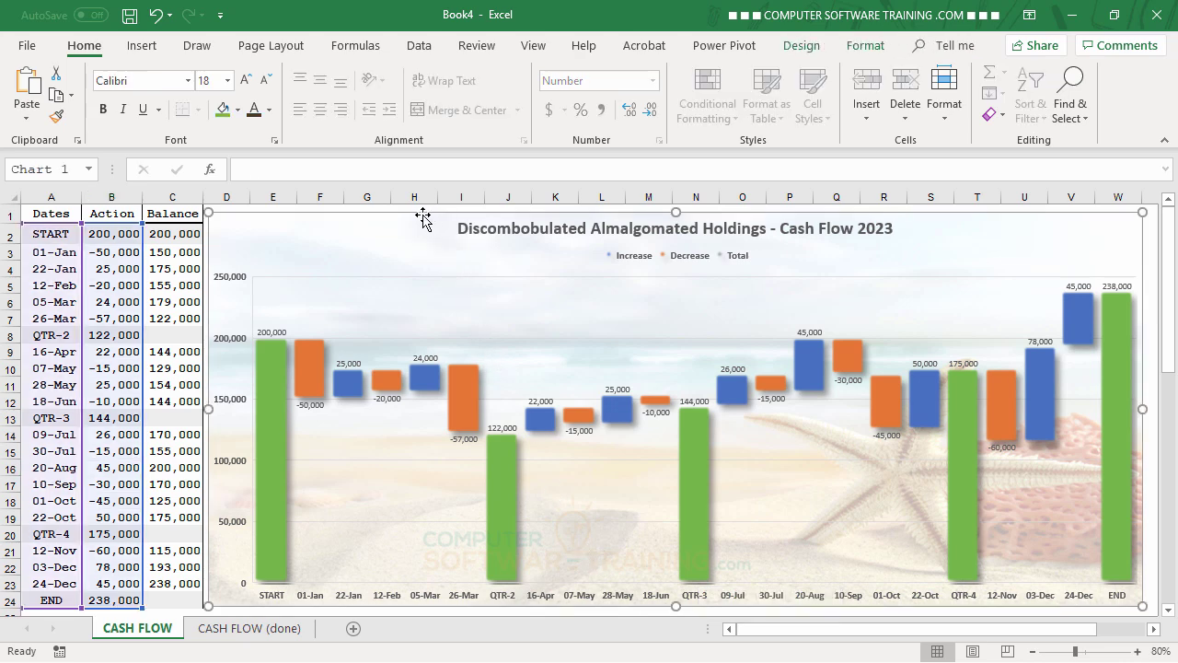
pyautogui.click(865, 51)
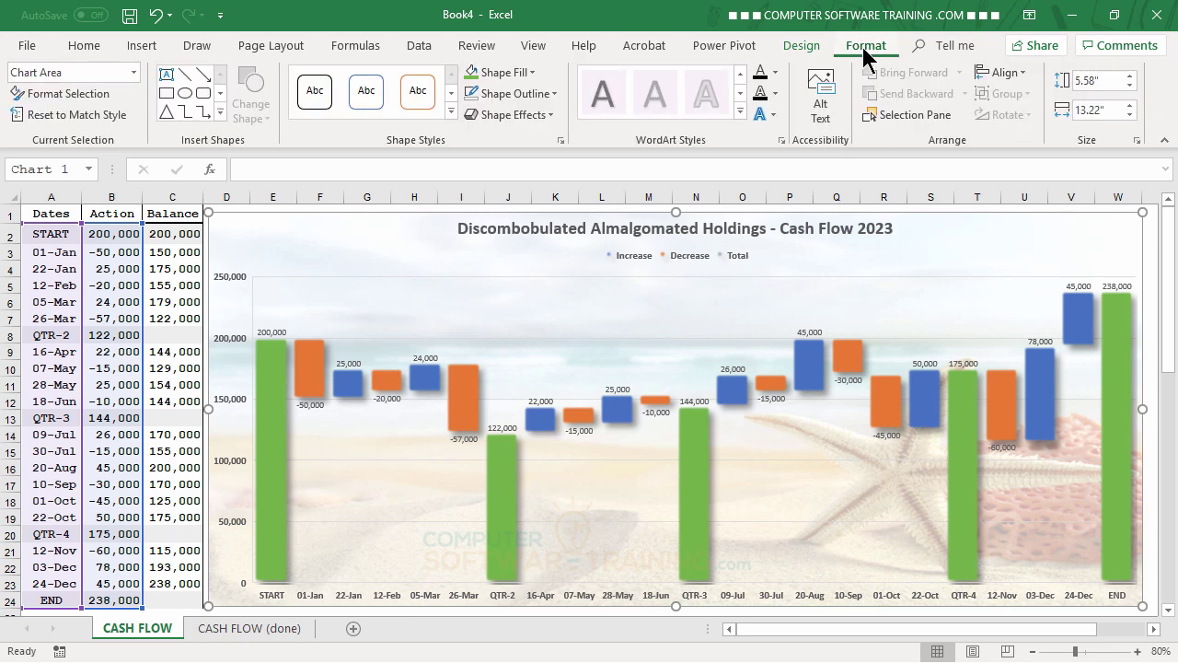
pyautogui.click(520, 114)
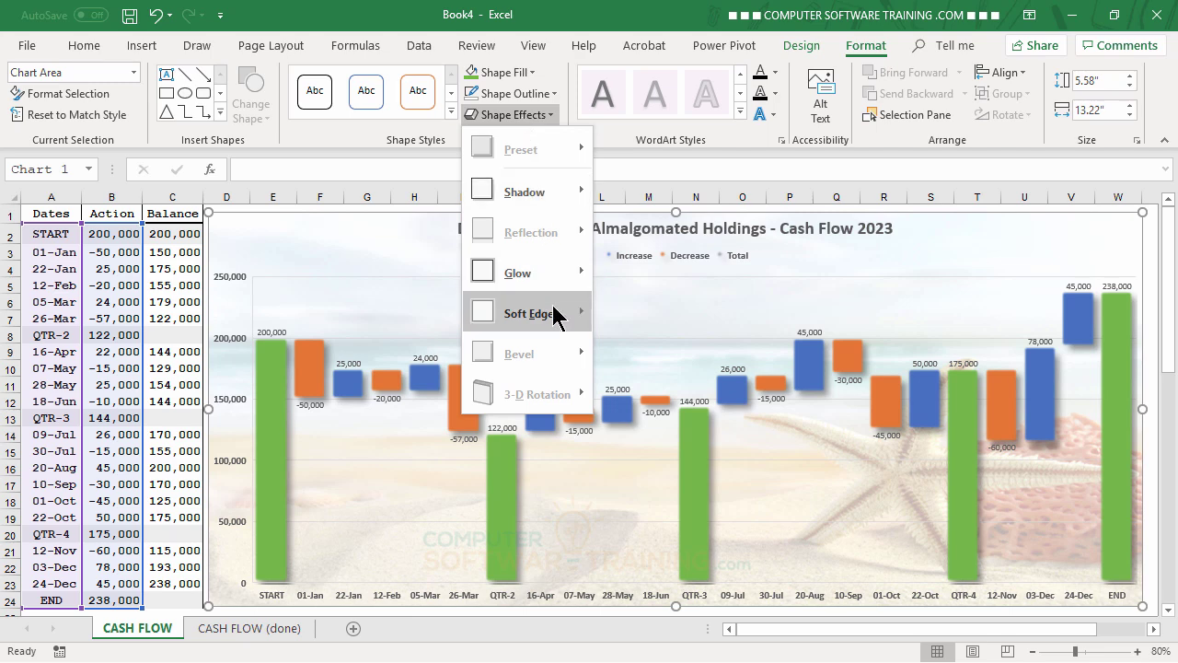
pyautogui.moveTo(556, 315)
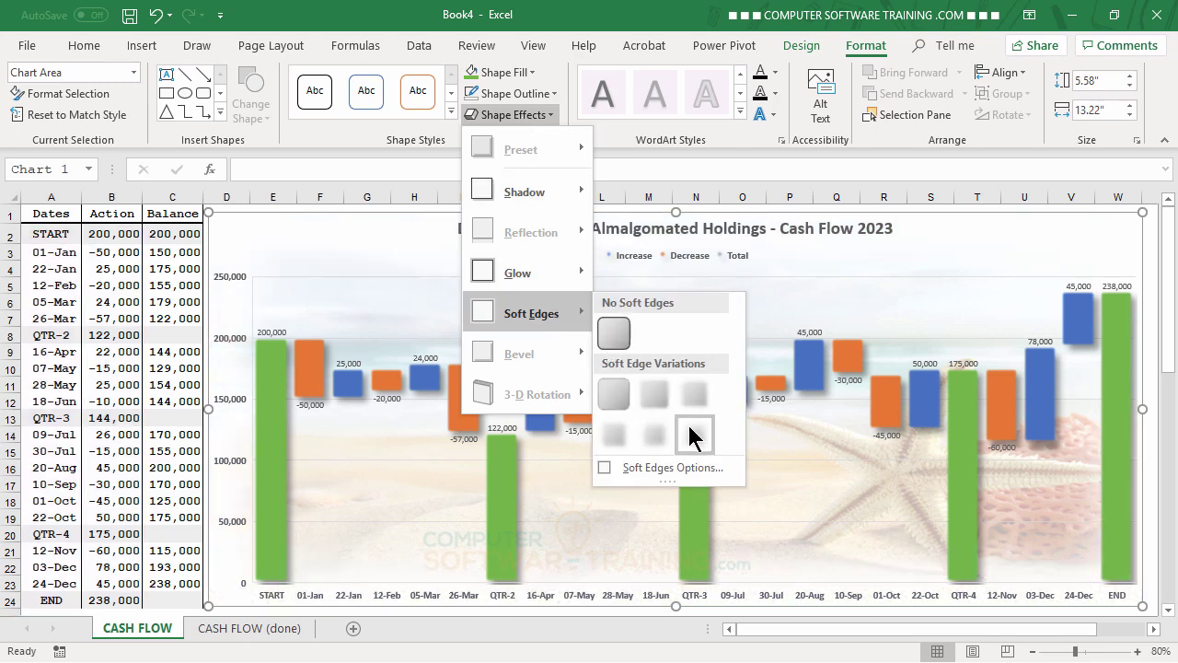
pyautogui.click(615, 434)
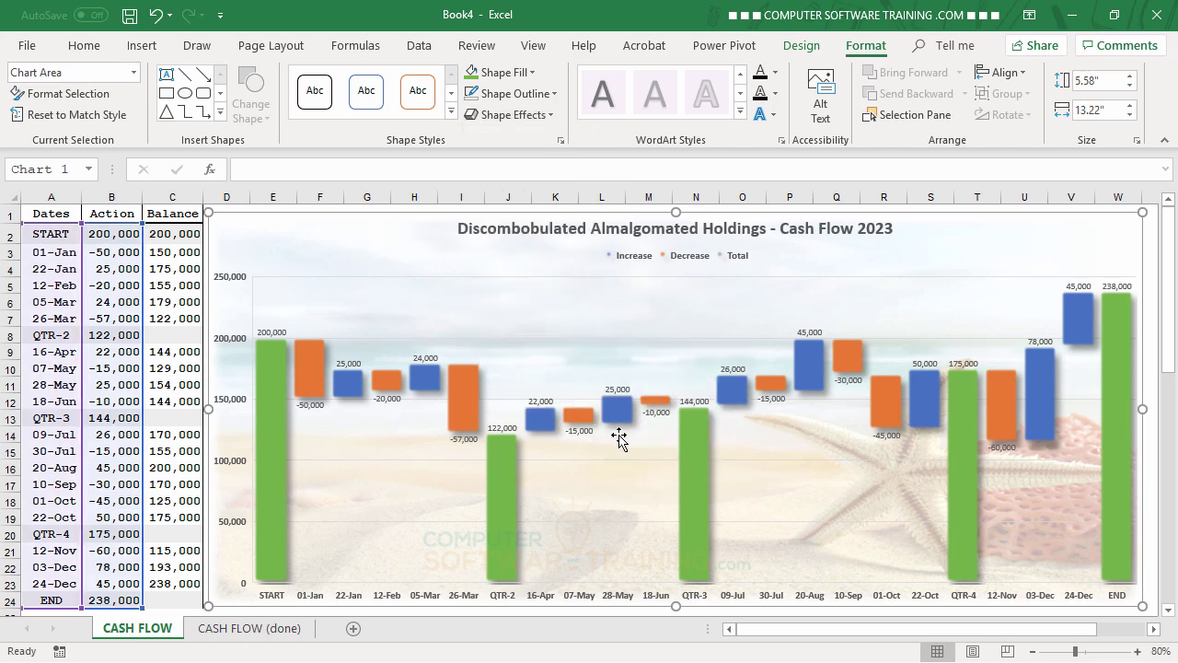
pyautogui.click(28, 213)
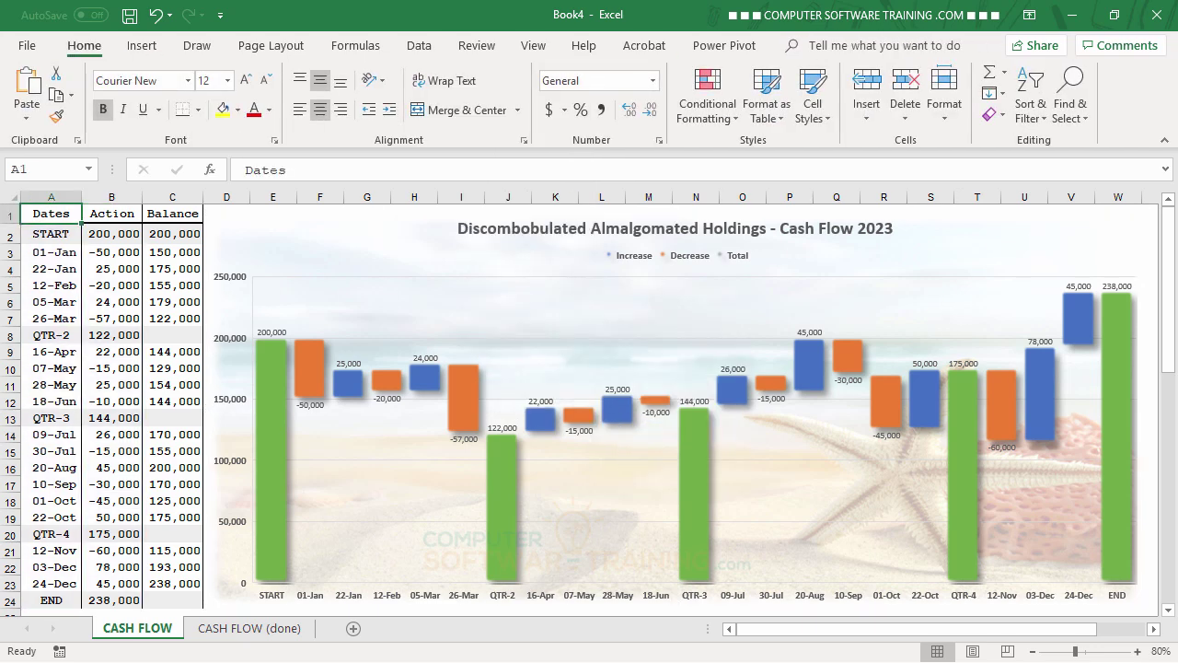